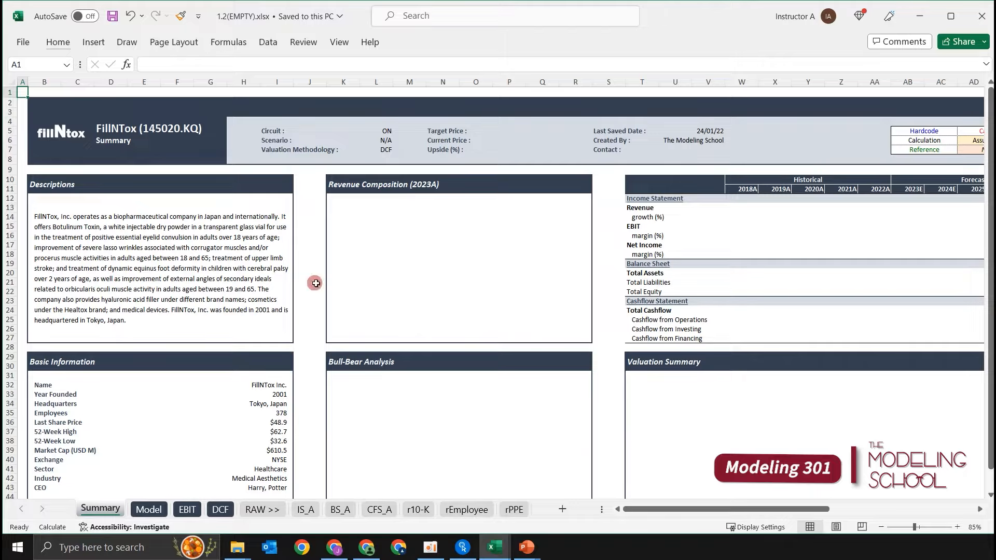
Step: Look over the Summary sheet's empty Revenue Composition, Bull-Bear Analysis and Valuation Summary boxes
{"action": "left_click_drag", "start_coordinate": [344, 223], "coordinate": [450, 311]}
{"action": "left_click_drag", "start_coordinate": [498, 289], "coordinate": [476, 290]}
{"action": "left_click_drag", "start_coordinate": [357, 221], "coordinate": [457, 280]}
{"action": "scroll", "coordinate": [456, 280], "scroll_direction": "down", "scroll_amount": 2}
{"action": "left_click_drag", "start_coordinate": [336, 306], "coordinate": [572, 395]}
{"action": "left_click", "coordinate": [688, 317]}
{"action": "left_click", "coordinate": [638, 351]}
{"action": "left_click", "coordinate": [355, 323]}
{"action": "left_click_drag", "start_coordinate": [416, 351], "coordinate": [427, 351]}
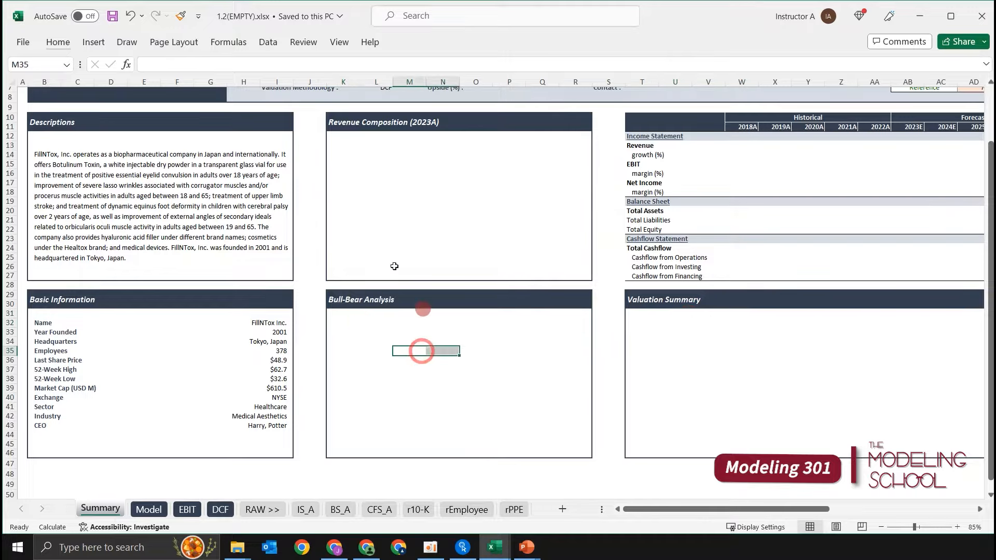
Step: Examine the empty Revenue Composition (2023A) box on the Summary sheet and return to cell A1
{"action": "scroll", "coordinate": [395, 290], "scroll_direction": "up", "scroll_amount": 2}
{"action": "left_click_drag", "start_coordinate": [368, 219], "coordinate": [528, 293]}
{"action": "left_click", "coordinate": [415, 292]}
{"action": "left_click", "coordinate": [369, 218]}
{"action": "left_click", "coordinate": [429, 246]}
{"action": "mouse_move", "coordinate": [351, 223]}
{"action": "left_mouse_down"}
{"action": "mouse_move", "coordinate": [423, 300]}
{"action": "mouse_move", "coordinate": [357, 232]}
{"action": "left_mouse_up"}
{"action": "left_click", "coordinate": [535, 282]}
{"action": "left_click", "coordinate": [509, 291]}
{"action": "left_click", "coordinate": [440, 215]}
{"action": "left_click", "coordinate": [368, 217]}
{"action": "left_click", "coordinate": [425, 251]}
{"action": "left_click", "coordinate": [367, 225]}
{"action": "left_click", "coordinate": [433, 232]}
{"action": "left_click_drag", "start_coordinate": [379, 213], "coordinate": [382, 269]}
{"action": "left_click", "coordinate": [467, 261]}
{"action": "left_click_drag", "start_coordinate": [380, 213], "coordinate": [382, 269]}
{"action": "left_click", "coordinate": [483, 260]}
{"action": "left_click", "coordinate": [350, 231]}
{"action": "left_click", "coordinate": [368, 217]}
{"action": "left_click", "coordinate": [370, 207]}
{"action": "left_click", "coordinate": [400, 253]}
{"action": "left_click", "coordinate": [363, 218]}
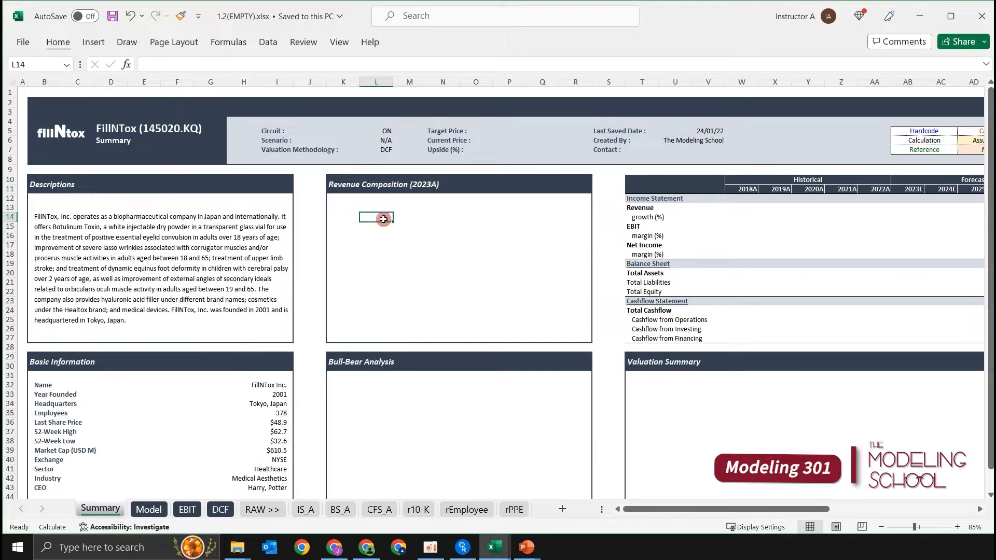
{"action": "key", "text": "ctrl+Home"}
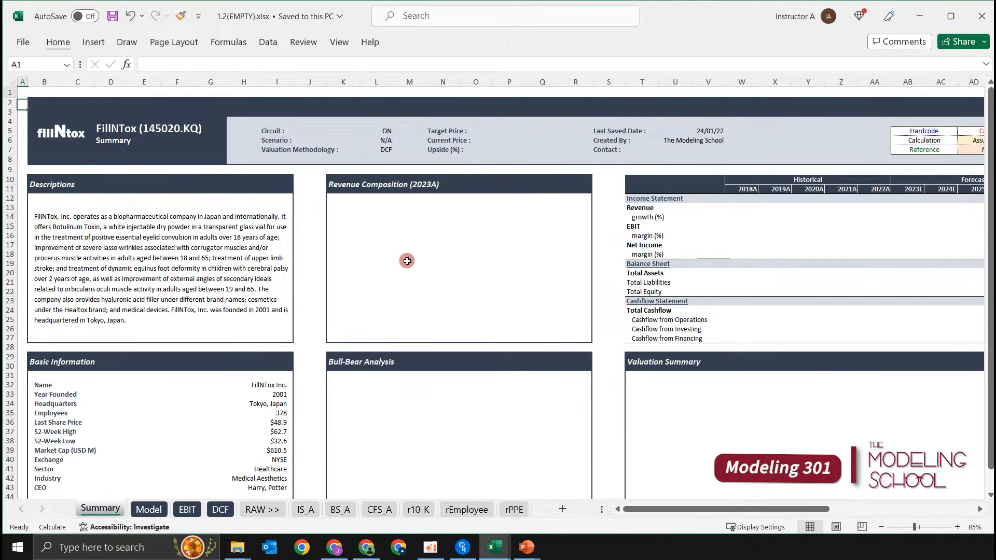
Step: Review the Model, EBIT and DCF sheets one after another
{"action": "key", "text": "ctrl+Page_Down"}
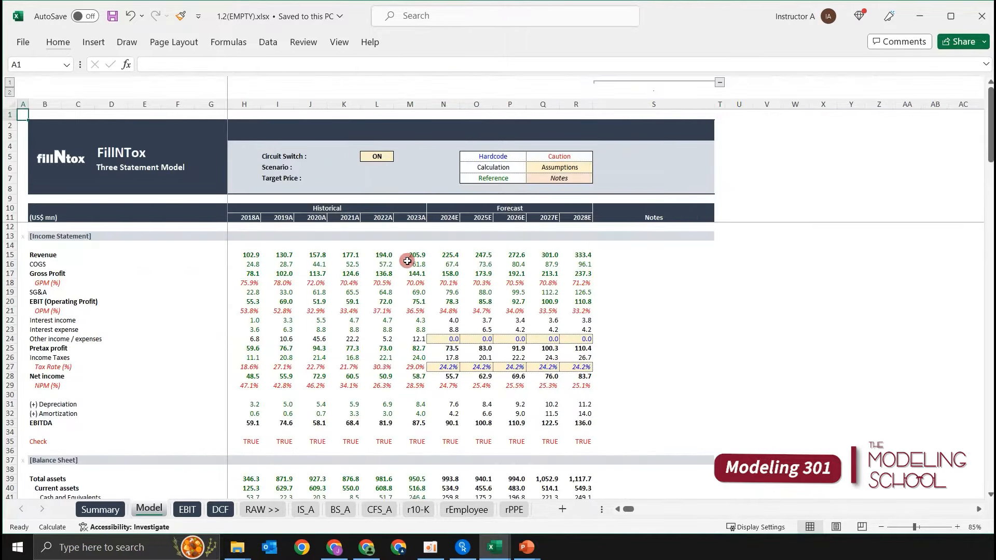
{"action": "key", "text": "ctrl+Page_Down"}
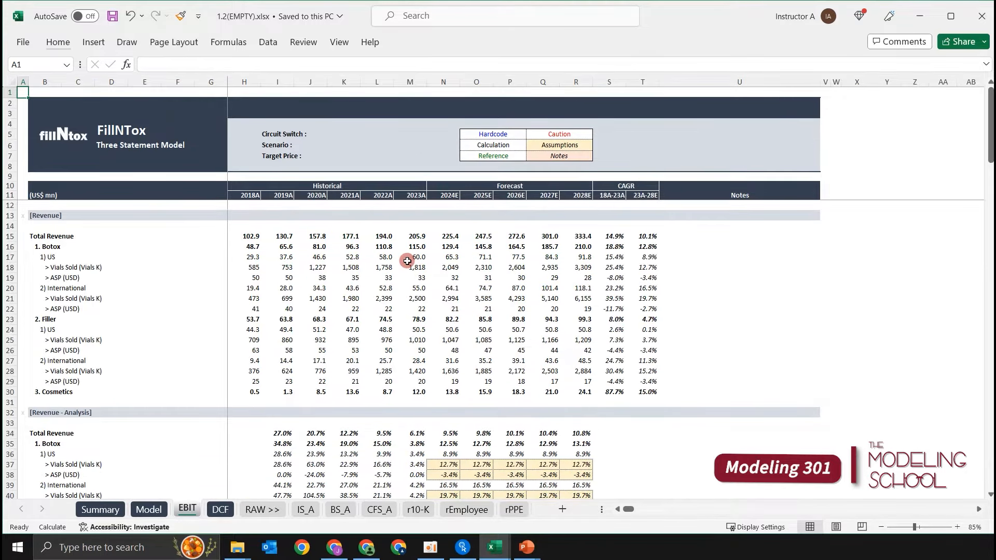
{"action": "key", "text": "ctrl+Page_Down"}
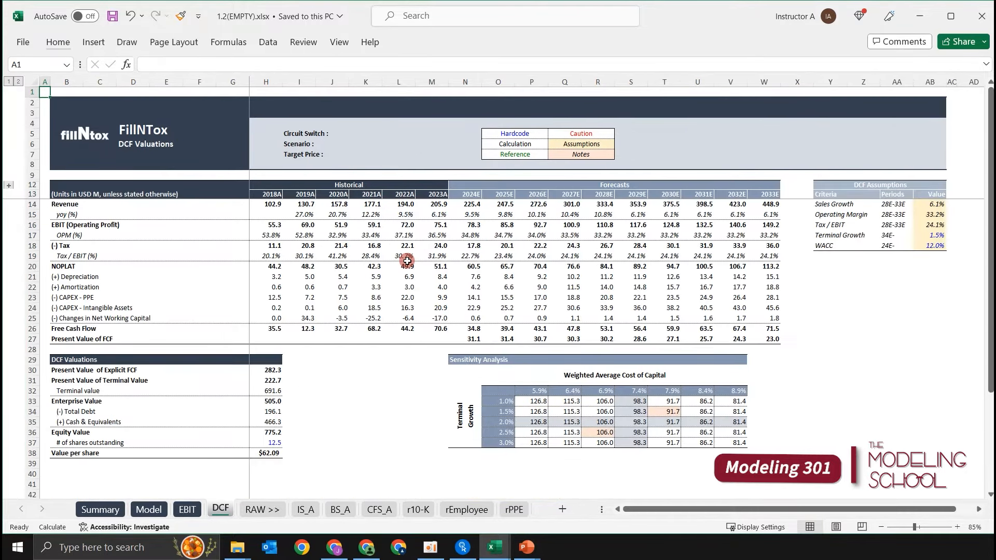
{"action": "key", "text": "Up"}
Step: Look through the raw data sheets IS_A, BS_A, CFS_A, r10-K and rEmployee
{"action": "left_click", "coordinate": [263, 509]}
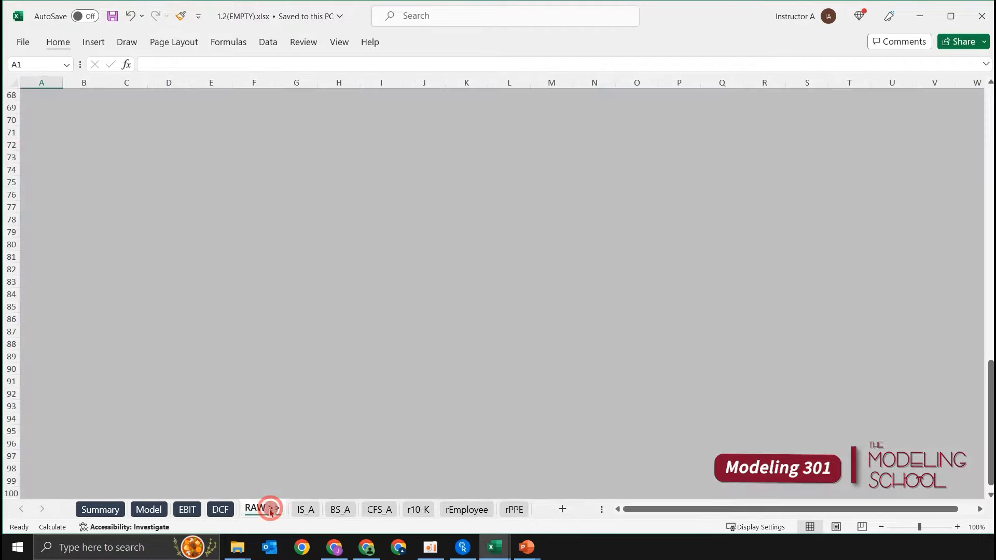
{"action": "left_click", "coordinate": [297, 512]}
{"action": "left_click", "coordinate": [335, 510]}
{"action": "left_click", "coordinate": [369, 510]}
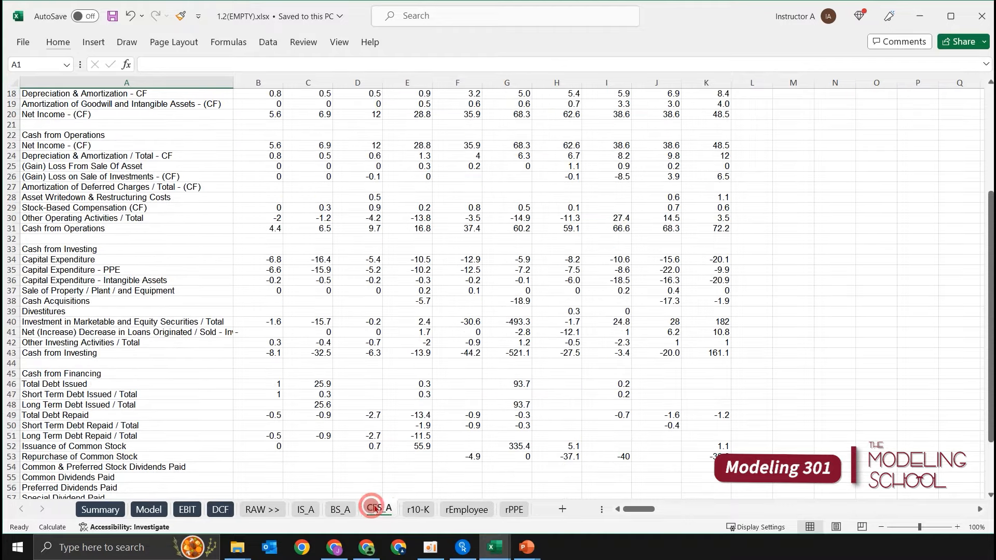
{"action": "left_click", "coordinate": [404, 511]}
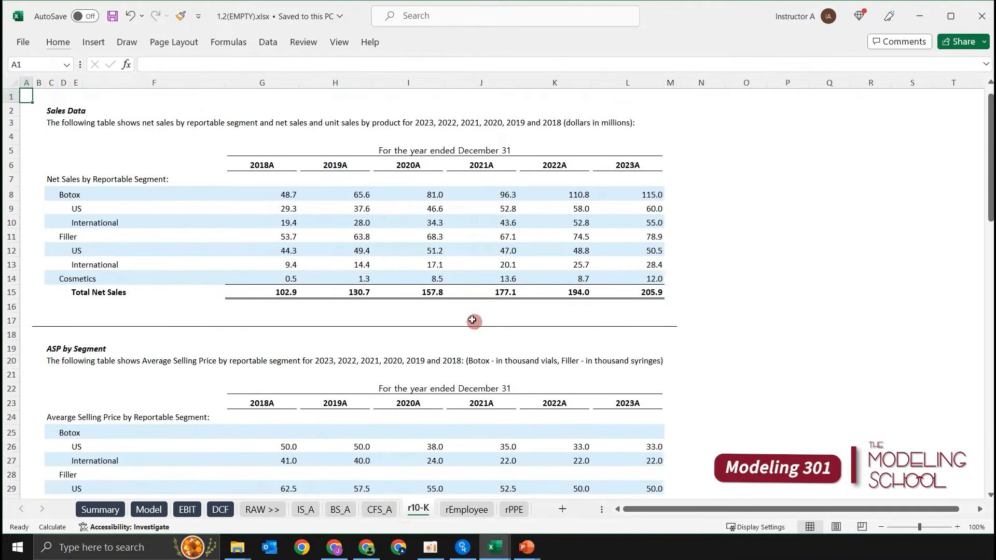
{"action": "left_click", "coordinate": [467, 510]}
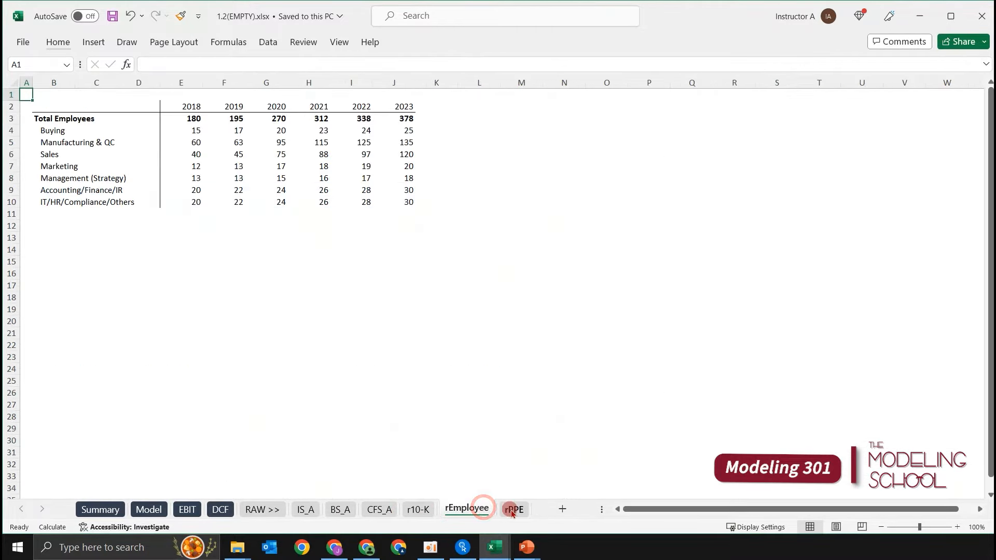
Step: Examine the rPPE sheet's beginning balance, other PP&E tables and useful life column
{"action": "left_click", "coordinate": [512, 510]}
{"action": "left_click", "coordinate": [451, 257]}
{"action": "left_click_drag", "start_coordinate": [134, 148], "coordinate": [176, 356]}
{"action": "left_click", "coordinate": [267, 198]}
{"action": "left_click_drag", "start_coordinate": [180, 132], "coordinate": [180, 292]}
{"action": "left_click", "coordinate": [272, 247]}
{"action": "left_click", "coordinate": [396, 160]}
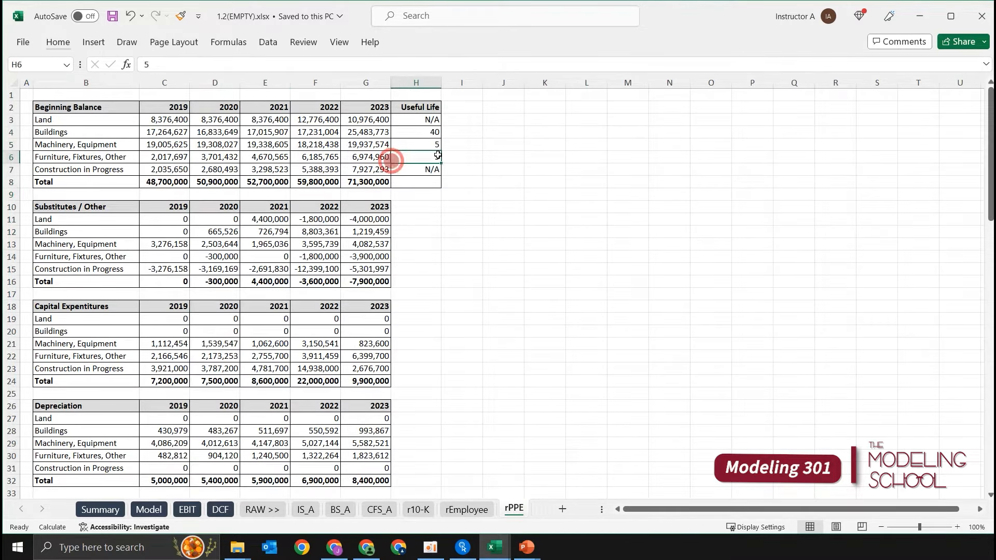
{"action": "left_click", "coordinate": [498, 144]}
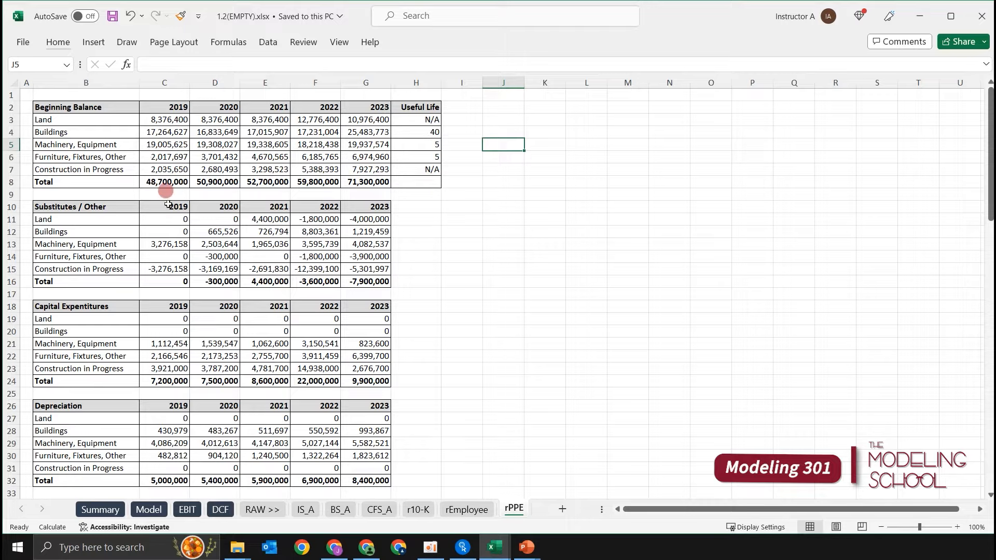
{"action": "left_click", "coordinate": [20, 95]}
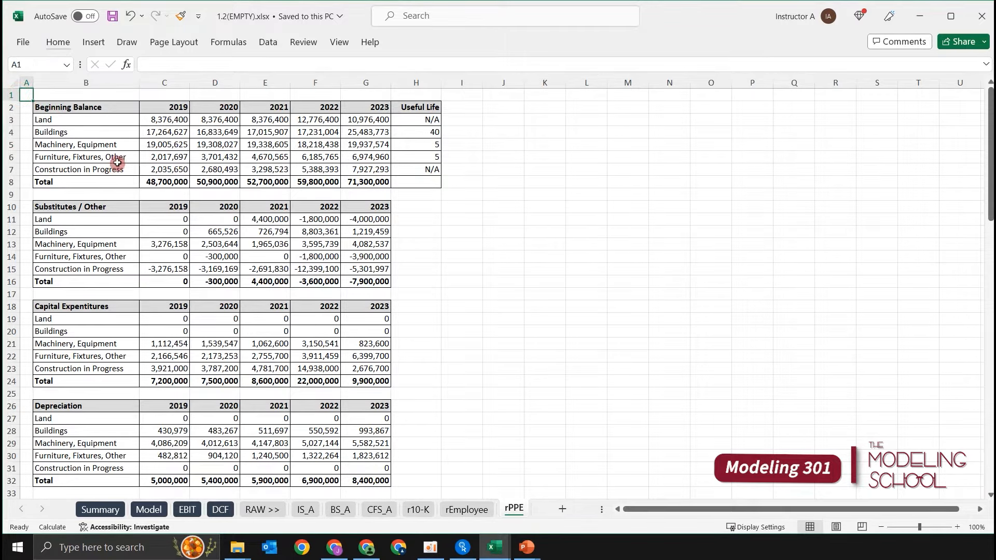
{"action": "left_click_drag", "start_coordinate": [80, 120], "coordinate": [85, 181]}
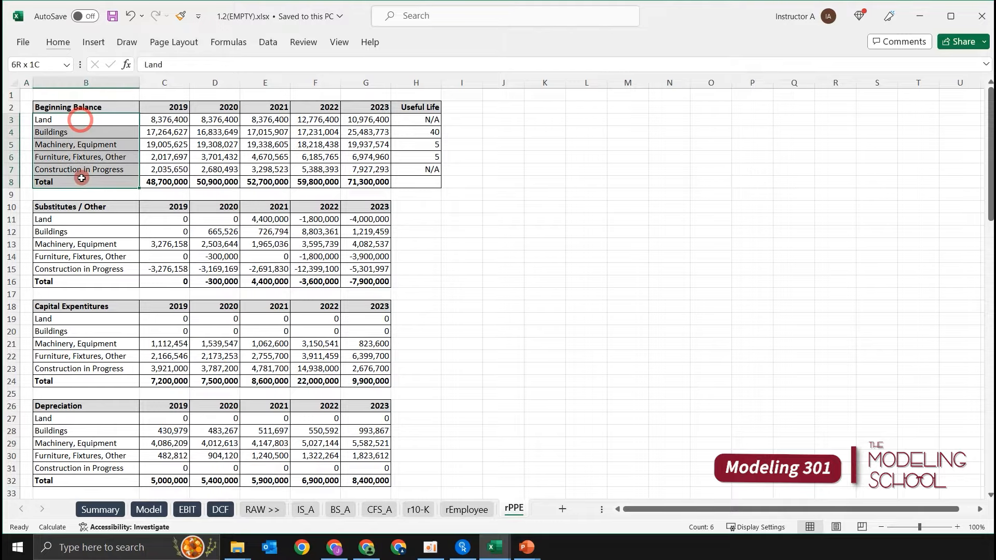
{"action": "left_click", "coordinate": [98, 121]}
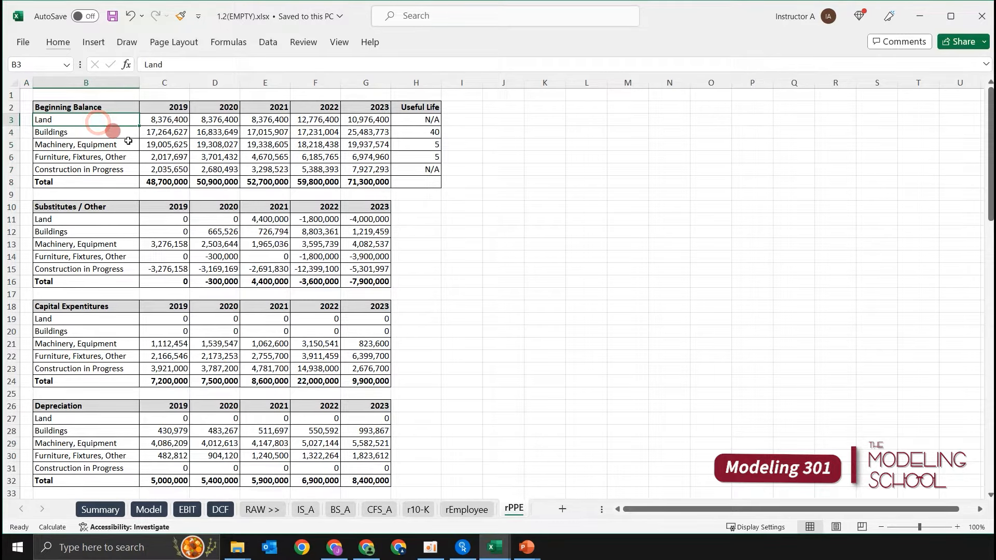
Step: Go back from the rPPE sheet through the raw data sheets towards the front of the workbook
{"action": "key", "text": "ctrl+Home"}
{"action": "key", "text": "ctrl+Page_Up"}
{"action": "key", "text": "ctrl+Page_Up"}
{"action": "key", "text": "ctrl+Page_Up"}
{"action": "key", "text": "ctrl+Page_Up"}
{"action": "key", "text": "ctrl+Page_Up"}
{"action": "key", "text": "ctrl+Page_Up"}
{"action": "key", "text": "ctrl+Page_Up"}
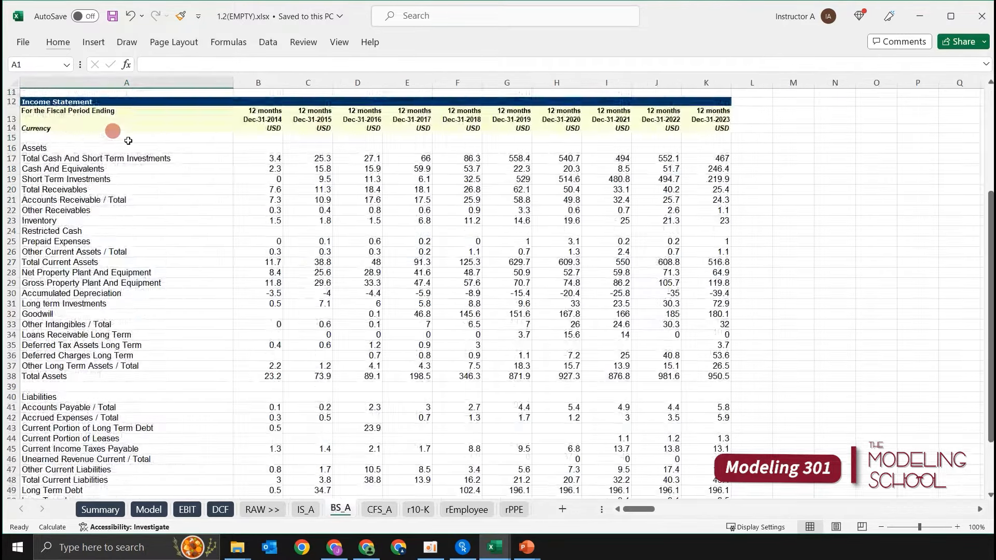
{"action": "key", "text": "ctrl+Page_Up"}
{"action": "key", "text": "ctrl+Page_Up"}
{"action": "key", "text": "ctrl+Page_Up"}
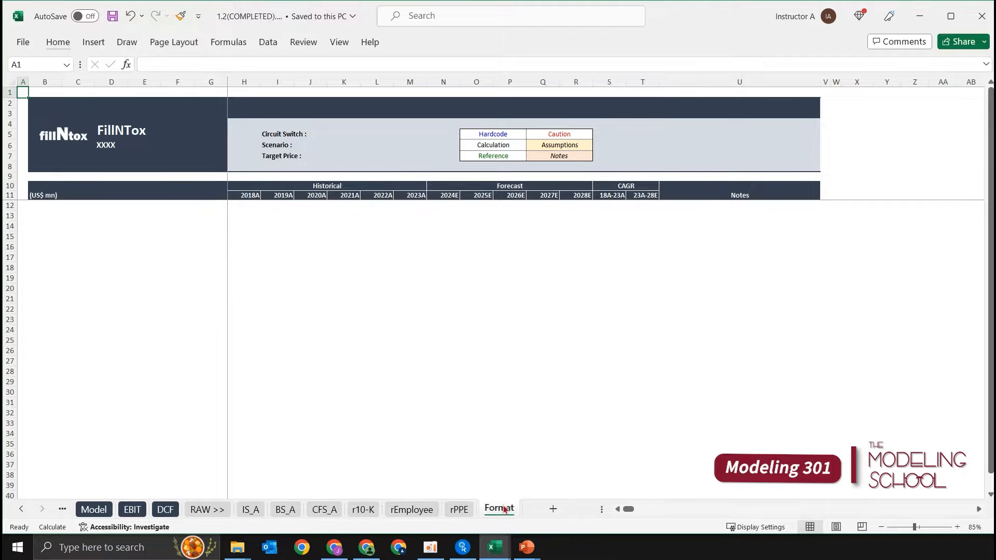
Step: Duplicate the Format sheet, place the copy directly after the DCF sheet and open it
{"action": "left_click", "coordinate": [354, 304]}
{"action": "left_click", "coordinate": [172, 227]}
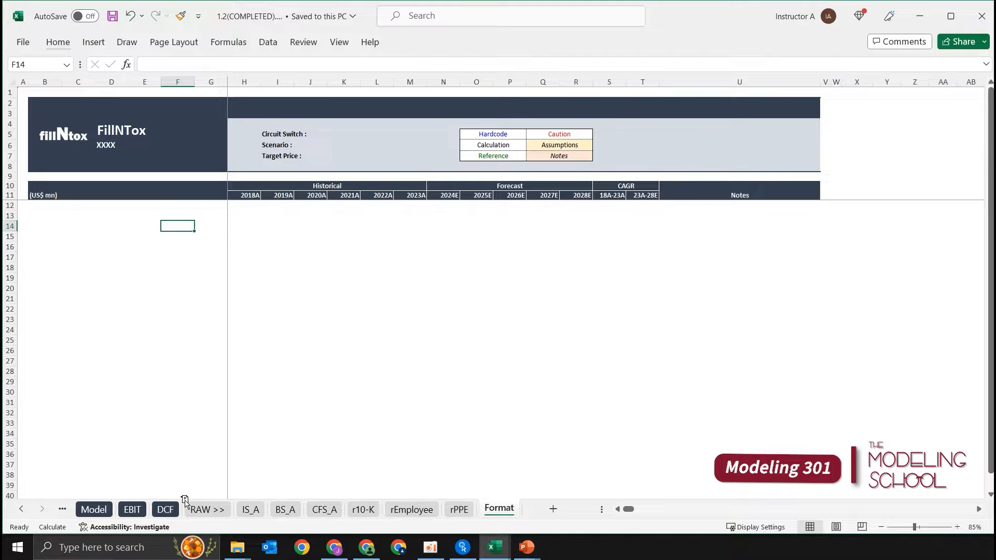
{"action": "left_click_drag", "start_coordinate": [185, 500], "coordinate": [187, 504]}
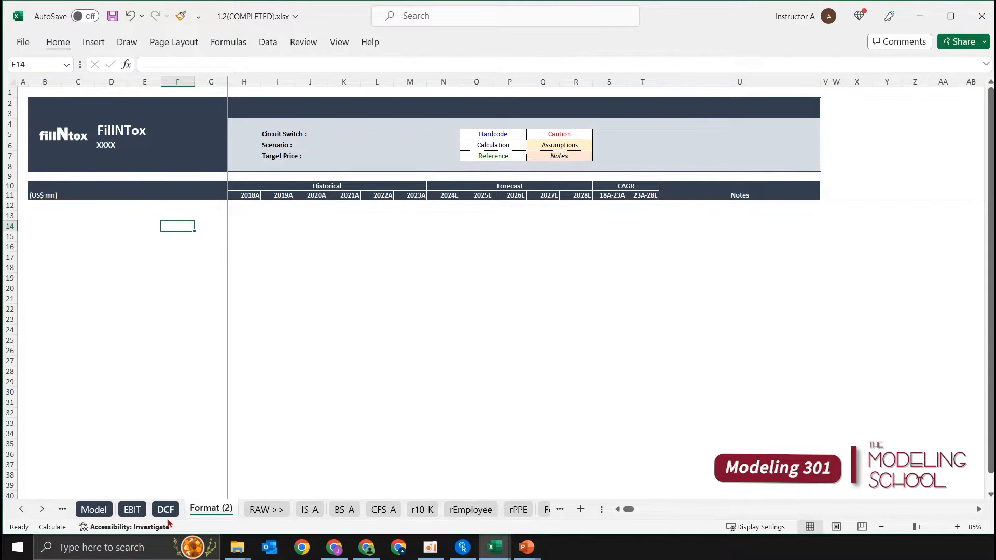
{"action": "left_click", "coordinate": [94, 511]}
{"action": "left_click", "coordinate": [62, 510]}
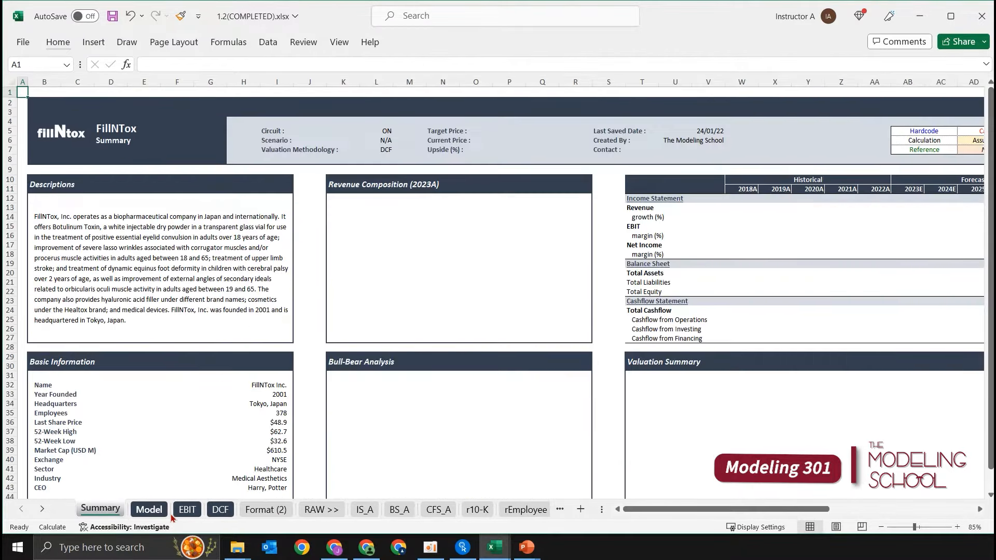
{"action": "left_click", "coordinate": [265, 510]}
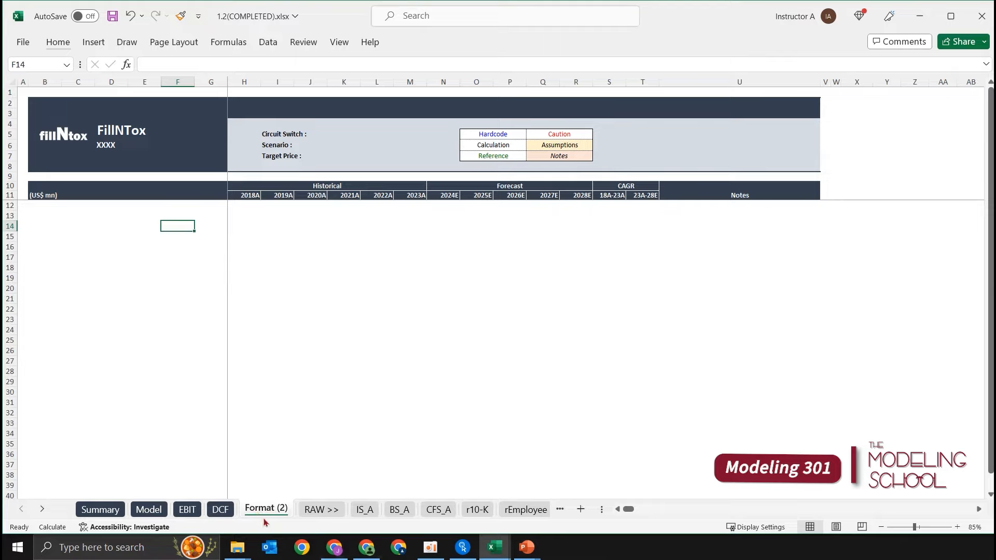
Step: Rename the copied Format sheet as Scenario
{"action": "double_click", "coordinate": [266, 510]}
{"action": "type", "text": "Scenario"}
{"action": "key", "text": "Return"}
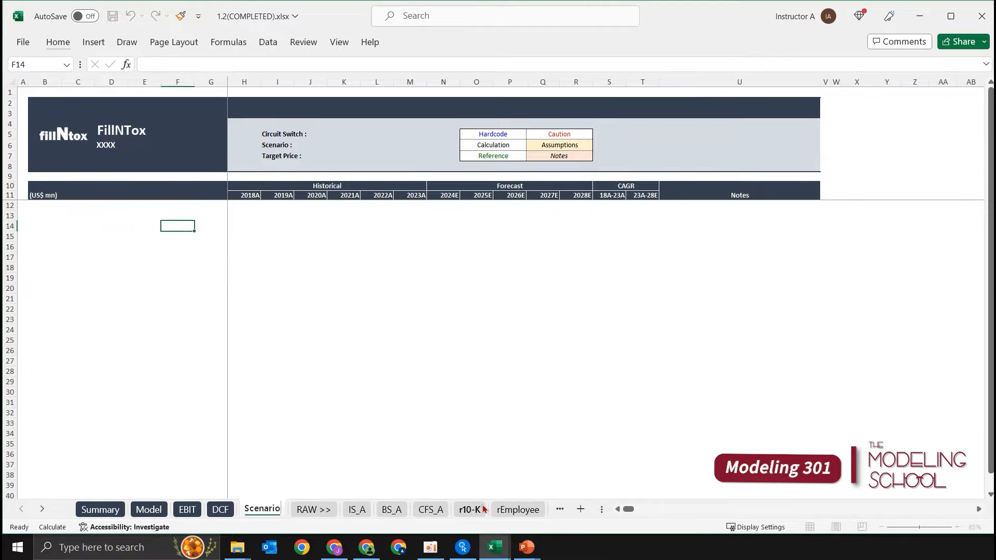
Step: Colour the Scenario sheet's tab Blue-Gray, Text 2, Darker 25% to match the other model sheets
{"action": "left_click", "coordinate": [328, 280]}
{"action": "left_click", "coordinate": [310, 257]}
{"action": "left_click", "coordinate": [220, 509]}
{"action": "left_click", "coordinate": [262, 509]}
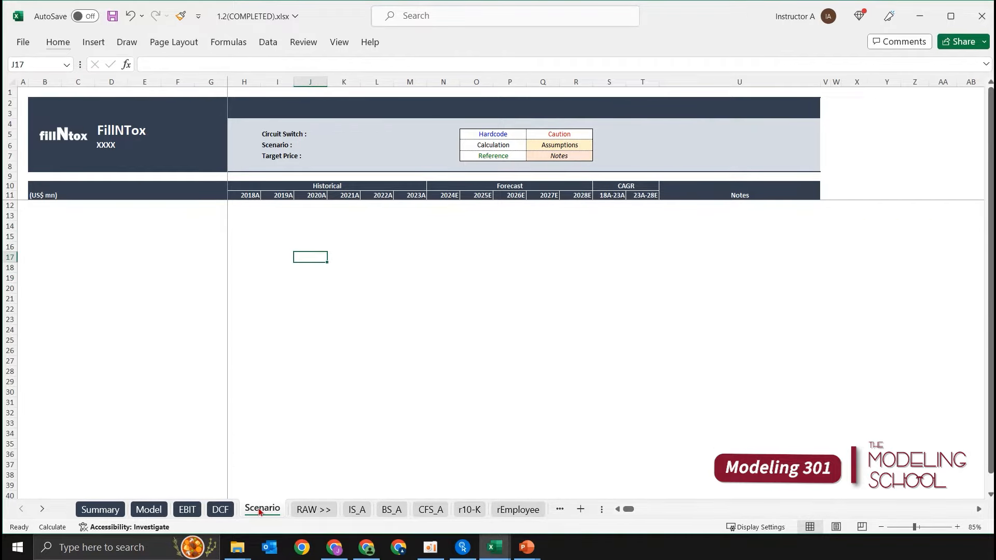
{"action": "right_click", "coordinate": [276, 513]}
{"action": "mouse_move", "coordinate": [332, 421]}
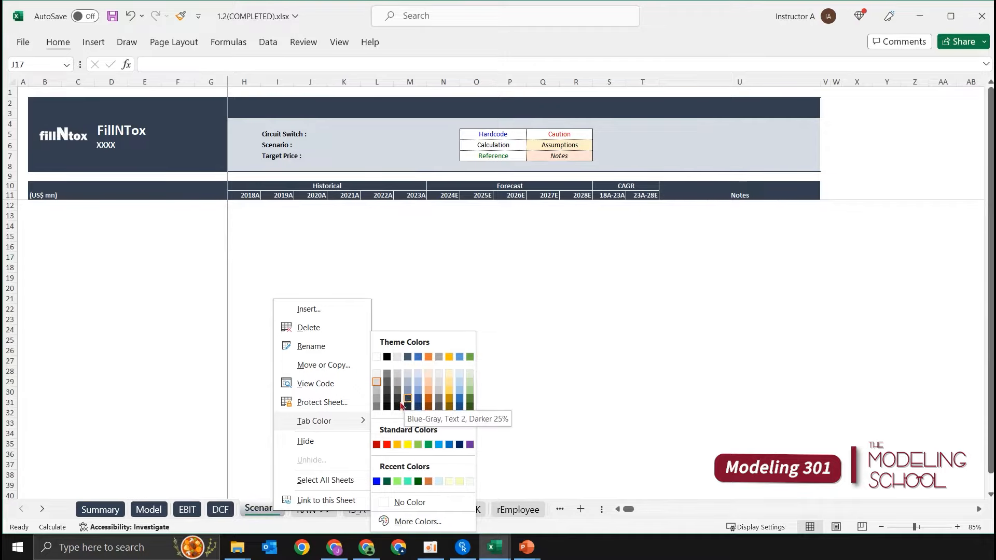
{"action": "right_click", "coordinate": [261, 511]}
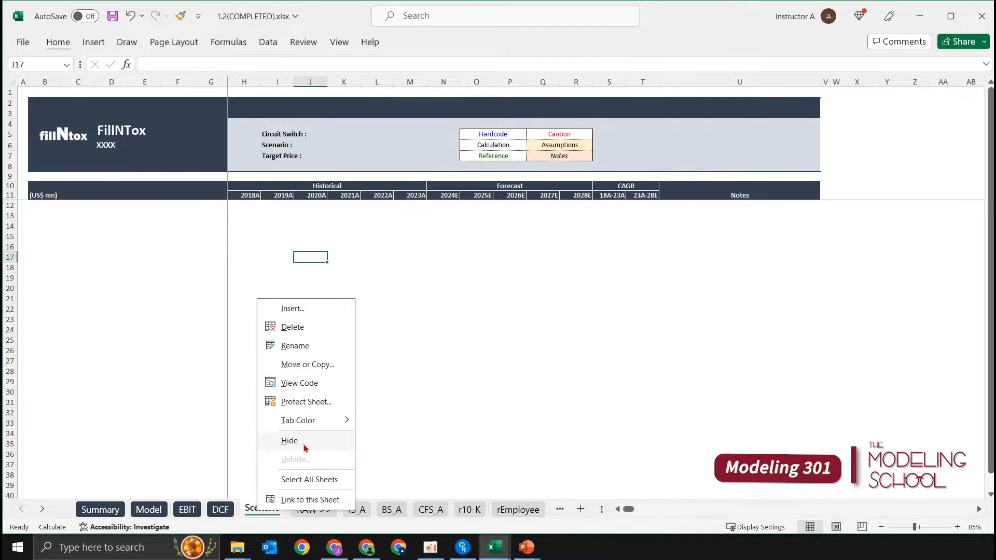
{"action": "mouse_move", "coordinate": [312, 421]}
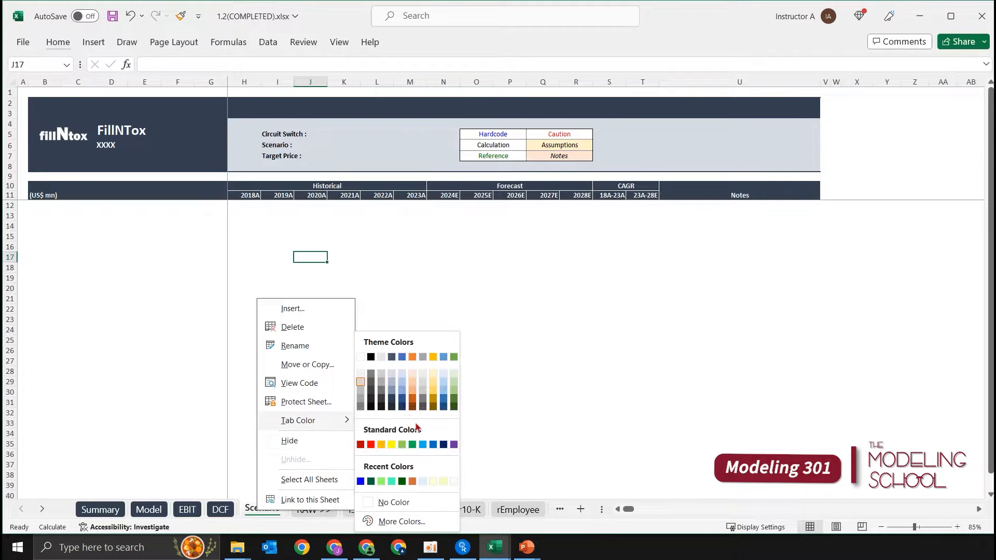
{"action": "left_click", "coordinate": [392, 399]}
{"action": "left_click", "coordinate": [354, 312]}
{"action": "left_click", "coordinate": [316, 204]}
{"action": "left_click", "coordinate": [377, 392]}
{"action": "left_click", "coordinate": [221, 511]}
{"action": "left_click", "coordinate": [262, 508]}
Step: Replace the XXXX placeholder in cell D6 of the Scenario sheet with the subtitle Scenario Analysis
{"action": "left_click", "coordinate": [342, 359]}
{"action": "left_click_drag", "start_coordinate": [340, 276], "coordinate": [337, 268]}
{"action": "left_click_drag", "start_coordinate": [270, 224], "coordinate": [269, 219]}
{"action": "left_click", "coordinate": [209, 186]}
{"action": "left_click", "coordinate": [107, 145]}
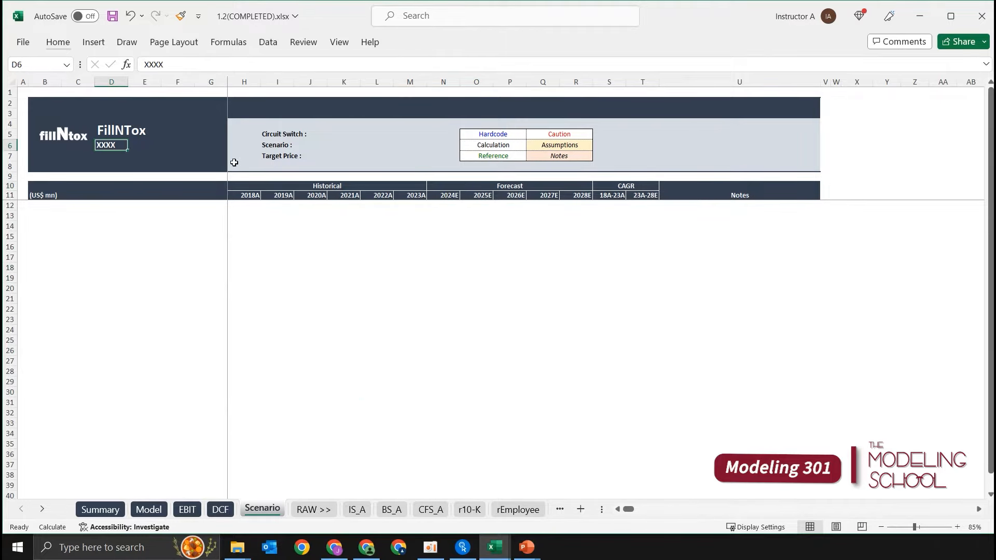
{"action": "type", "text": "Scenario Analysis"}
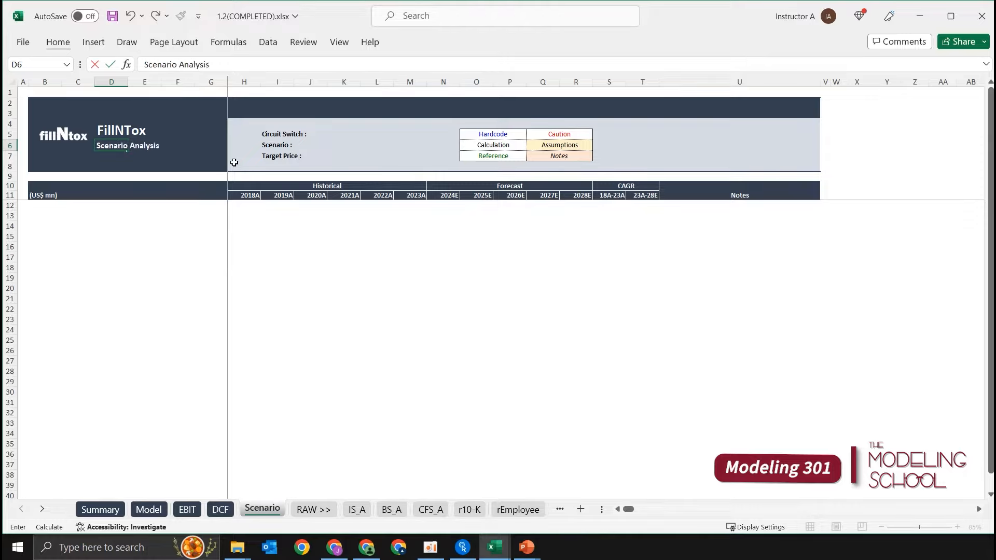
{"action": "key", "text": "Return"}
{"action": "key", "text": "Home"}
{"action": "key", "text": "ctrl+Up"}
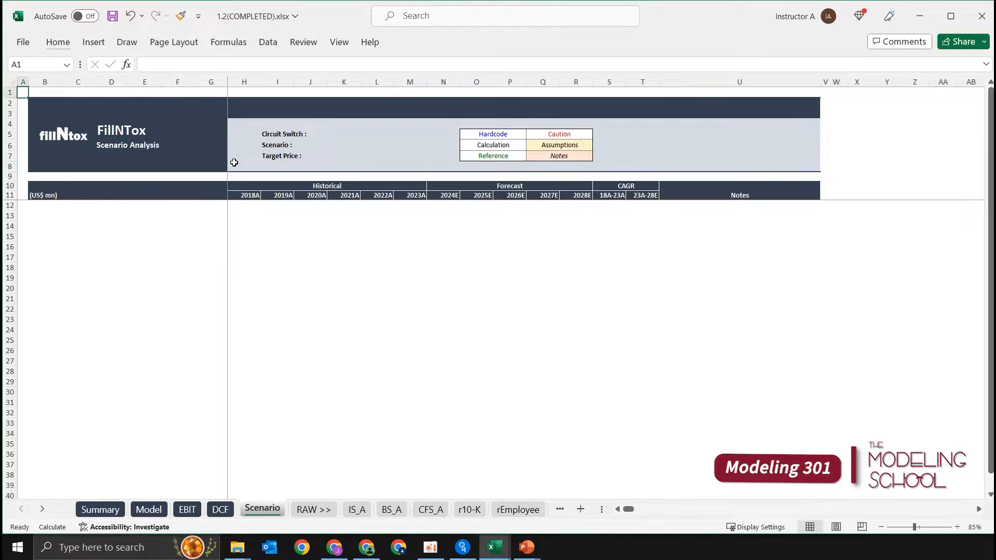
Step: Zoom the Scenario sheet out to 70% and look over the empty area beneath its header row
{"action": "left_click", "coordinate": [514, 256]}
{"action": "left_click", "coordinate": [462, 167]}
{"action": "left_click", "coordinate": [405, 167]}
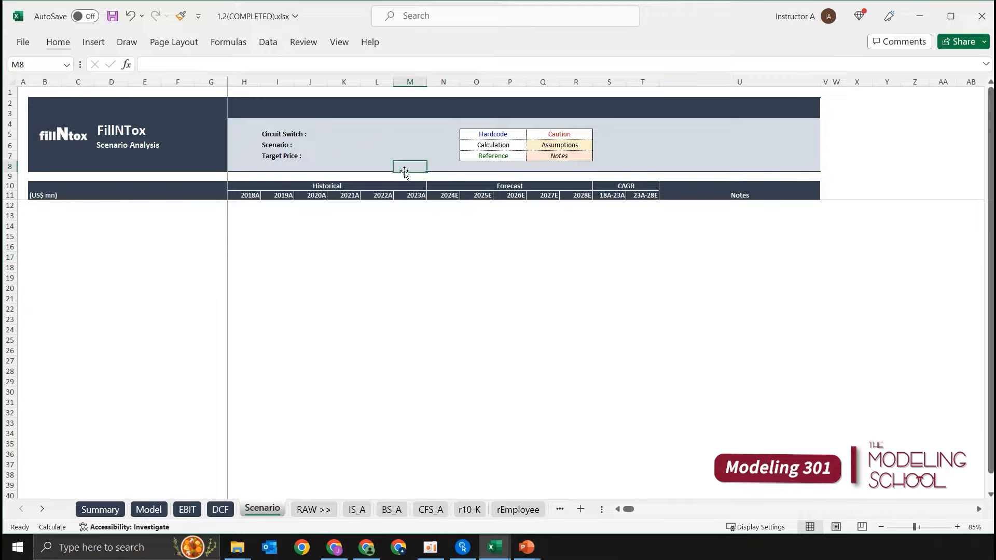
{"action": "left_click", "coordinate": [174, 238]}
{"action": "left_click", "coordinate": [77, 227]}
{"action": "left_click", "coordinate": [25, 206]}
{"action": "left_click", "coordinate": [69, 217]}
{"action": "left_click", "coordinate": [42, 224]}
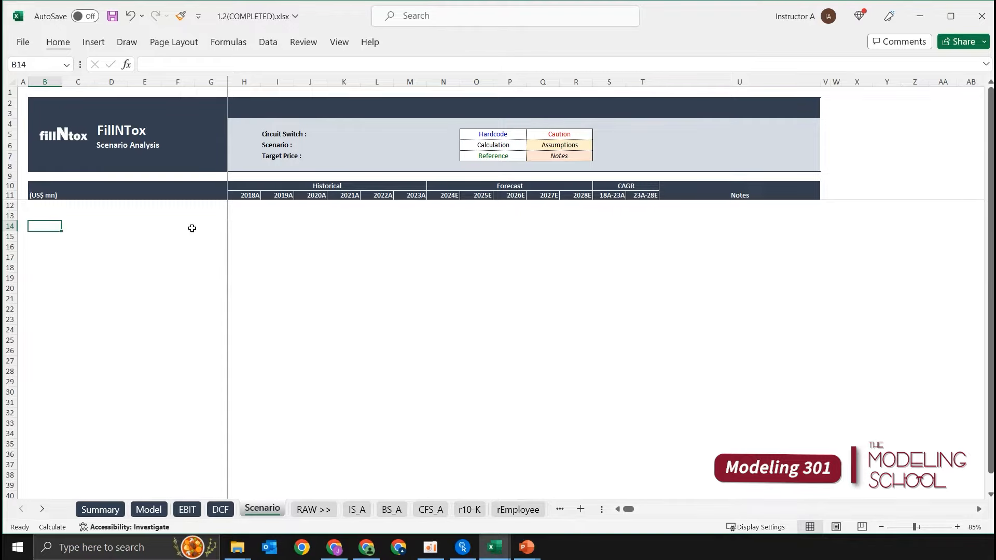
{"action": "scroll", "coordinate": [193, 230], "scroll_direction": "down", "scroll_amount": 1, "text": "ctrl"}
{"action": "left_click", "coordinate": [49, 186]}
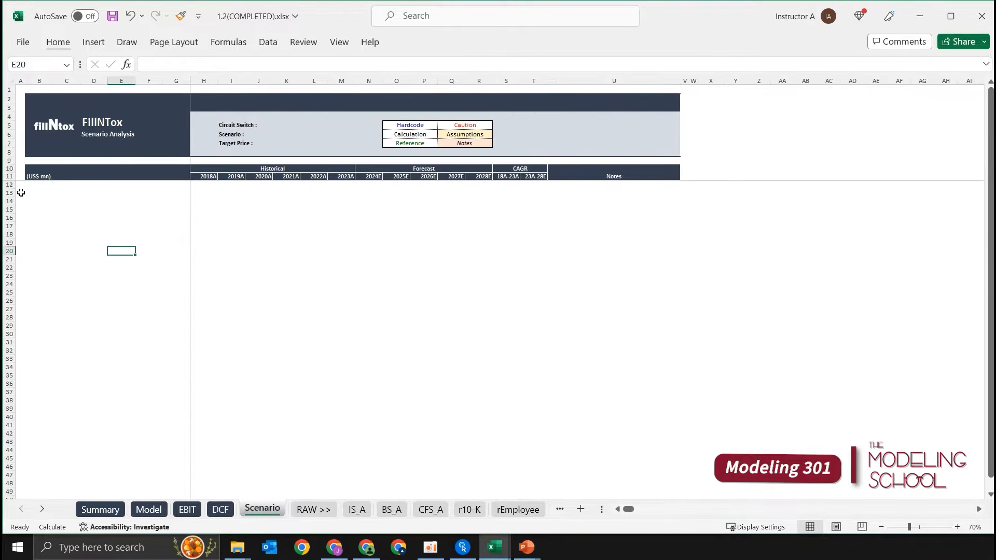
{"action": "left_click_drag", "start_coordinate": [42, 185], "coordinate": [699, 295]}
{"action": "left_click", "coordinate": [666, 292]}
{"action": "left_click", "coordinate": [543, 251]}
{"action": "left_click", "coordinate": [184, 251]}
{"action": "left_click_drag", "start_coordinate": [43, 194], "coordinate": [73, 300]}
{"action": "left_click", "coordinate": [380, 292]}
{"action": "left_click", "coordinate": [381, 212]}
{"action": "left_click_drag", "start_coordinate": [382, 212], "coordinate": [399, 296]}
{"action": "left_click", "coordinate": [640, 266]}
{"action": "left_click", "coordinate": [126, 214]}
{"action": "key", "text": "ctrl+Left"}
{"action": "key", "text": "ctrl+Up"}
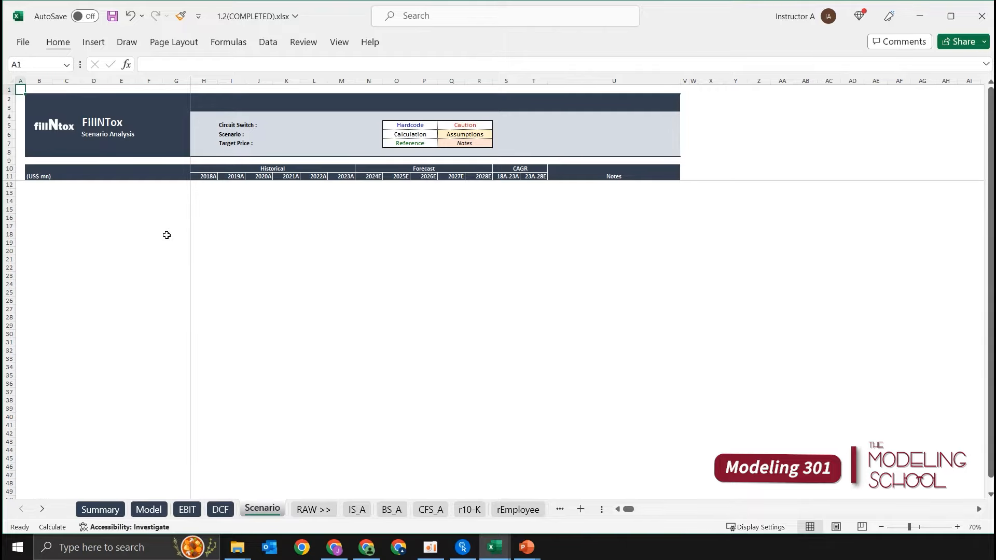
Step: Examine the DCF sheet briefly and the shaded forecast assumptions on the EBIT sheet, from Revenue - Analysis down to Labor Cost
{"action": "left_click", "coordinate": [219, 509]}
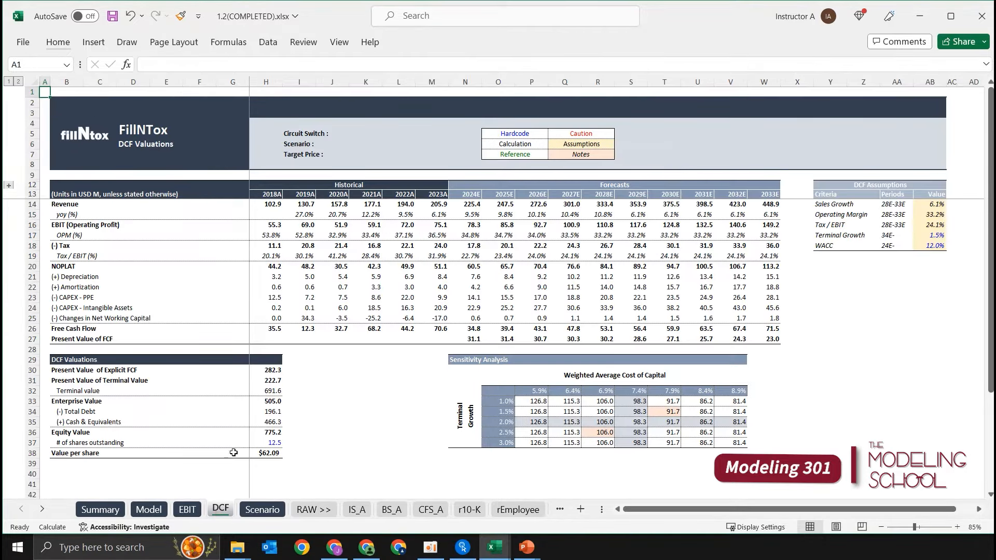
{"action": "left_click", "coordinate": [186, 510]}
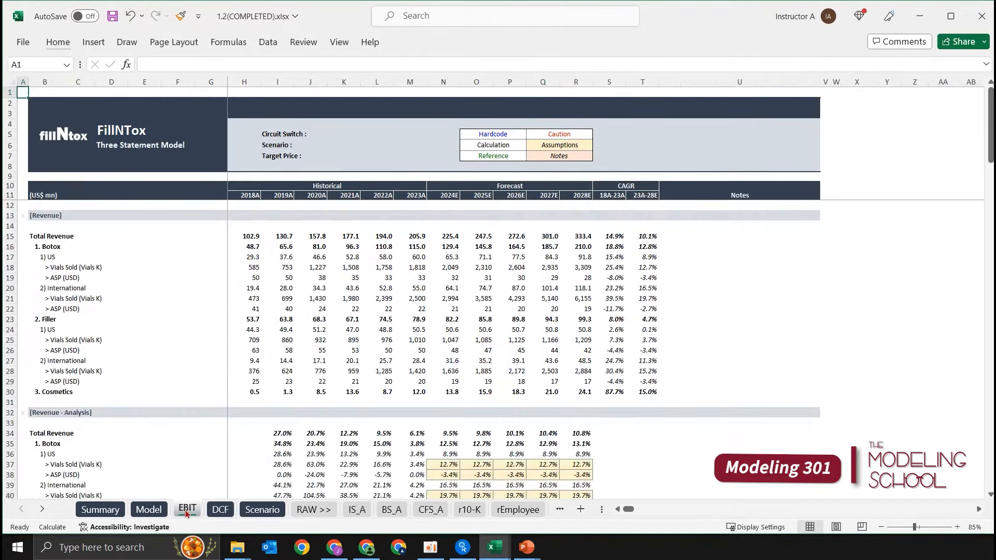
{"action": "scroll", "coordinate": [492, 361], "scroll_direction": "down", "scroll_amount": 4}
{"action": "left_click_drag", "start_coordinate": [440, 289], "coordinate": [607, 482]}
{"action": "scroll", "coordinate": [649, 369], "scroll_direction": "down", "scroll_amount": 4}
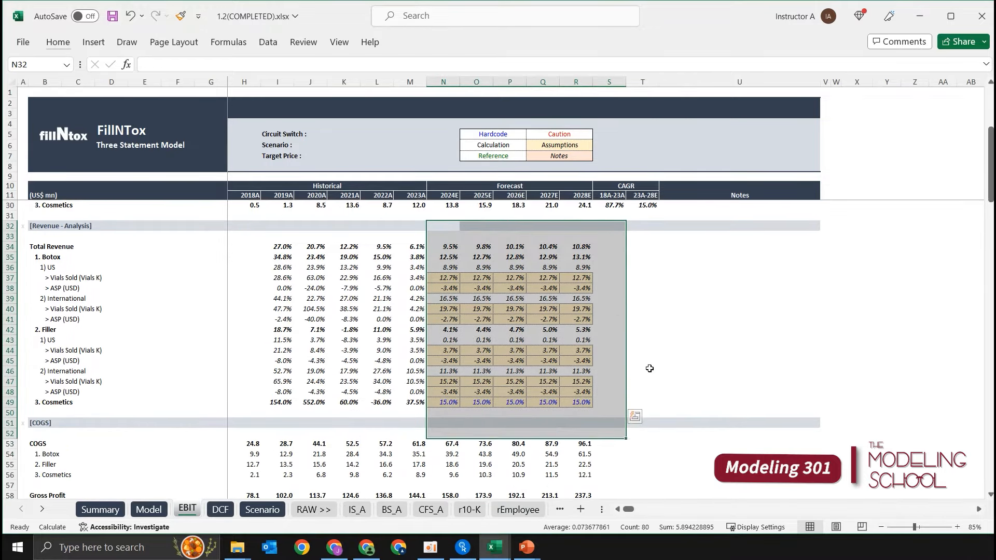
{"action": "left_click", "coordinate": [669, 331]}
{"action": "scroll", "coordinate": [627, 332], "scroll_direction": "down", "scroll_amount": 4}
{"action": "left_click_drag", "start_coordinate": [473, 351], "coordinate": [523, 402]}
{"action": "scroll", "coordinate": [568, 349], "scroll_direction": "down", "scroll_amount": 5}
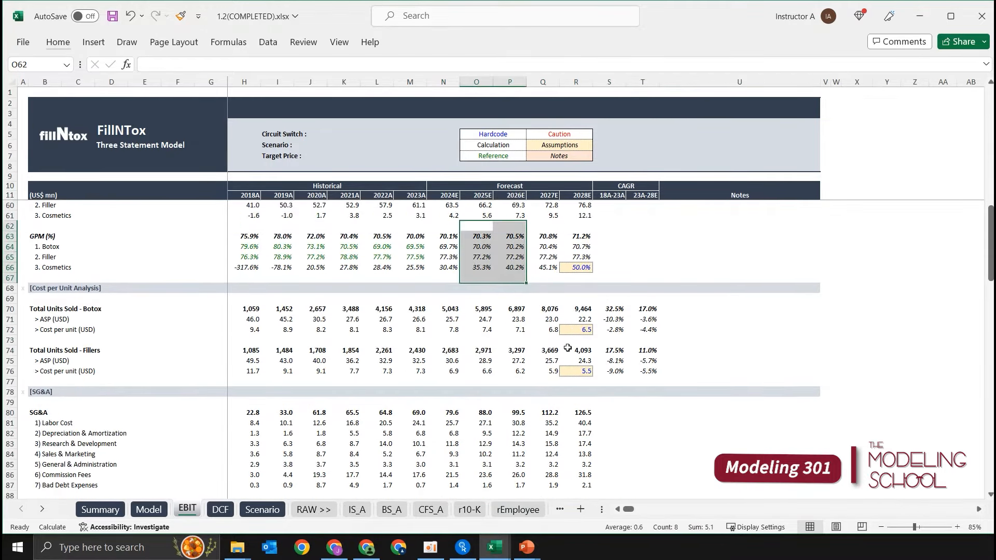
{"action": "left_click", "coordinate": [542, 343]}
{"action": "scroll", "coordinate": [468, 309], "scroll_direction": "down", "scroll_amount": 16}
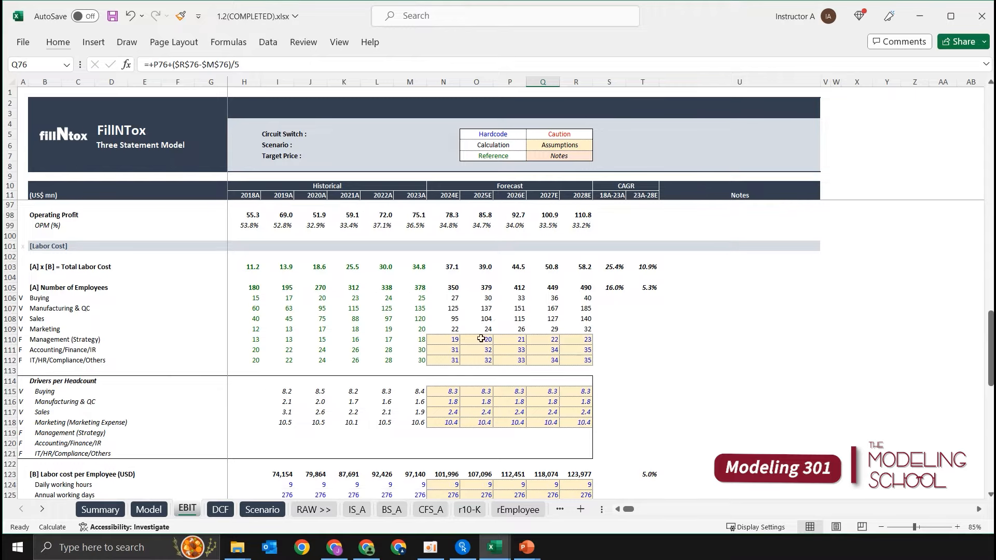
{"action": "left_click", "coordinate": [452, 289]}
{"action": "left_click", "coordinate": [483, 346]}
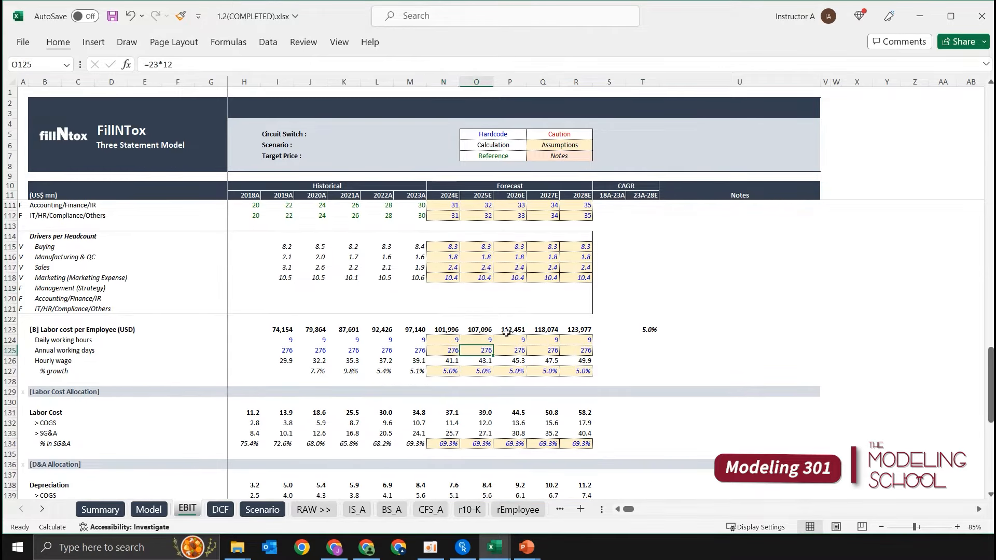
Step: Return to the EBIT sheet's Revenue - Analysis section and examine its historical and forecast growth rates
{"action": "scroll", "coordinate": [526, 326], "scroll_direction": "up", "scroll_amount": 14}
{"action": "scroll", "coordinate": [523, 311], "scroll_direction": "up", "scroll_amount": 8}
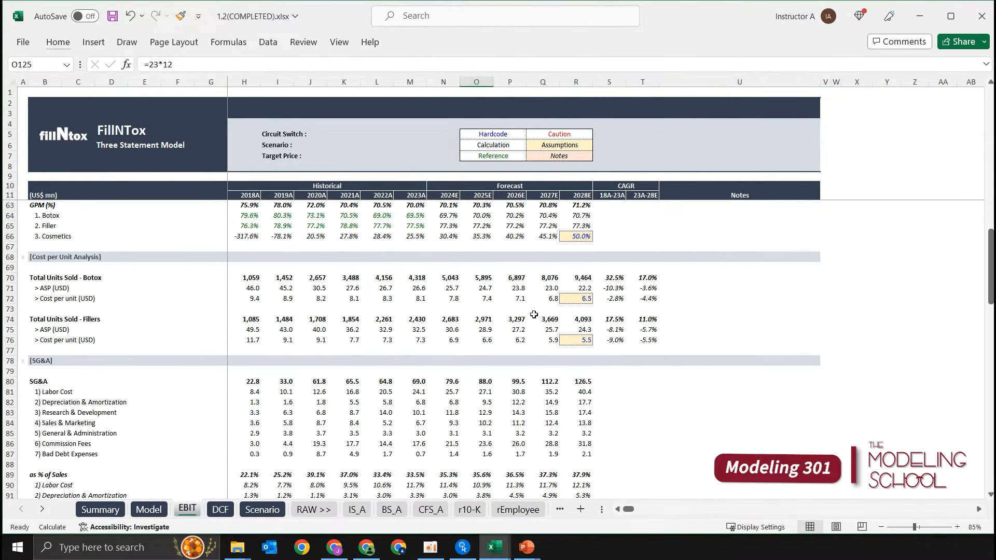
{"action": "left_click", "coordinate": [506, 327]}
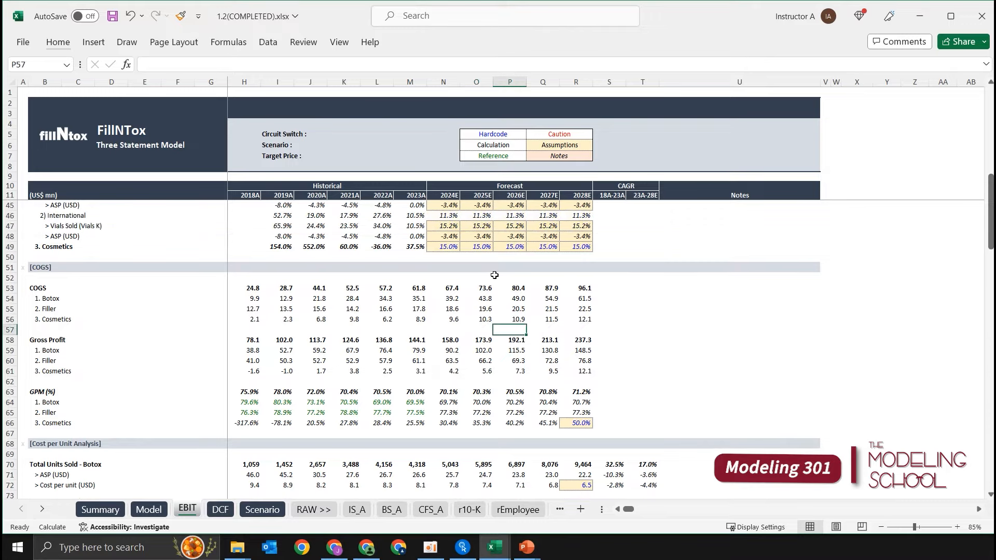
{"action": "scroll", "coordinate": [494, 274], "scroll_direction": "up", "scroll_amount": 3}
{"action": "left_click", "coordinate": [483, 318]}
{"action": "scroll", "coordinate": [466, 290], "scroll_direction": "up", "scroll_amount": 7}
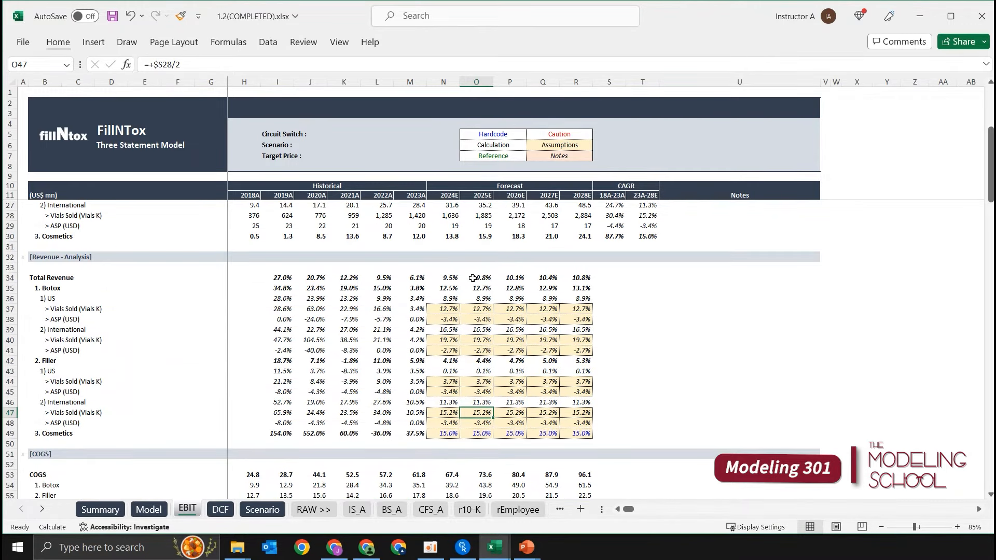
{"action": "scroll", "coordinate": [353, 309], "scroll_direction": "down", "scroll_amount": 3}
{"action": "left_click_drag", "start_coordinate": [420, 318], "coordinate": [449, 433]}
{"action": "left_click", "coordinate": [607, 370]}
{"action": "left_click", "coordinate": [410, 339]}
{"action": "left_click", "coordinate": [384, 371]}
{"action": "scroll", "coordinate": [456, 340], "scroll_direction": "down", "scroll_amount": 1}
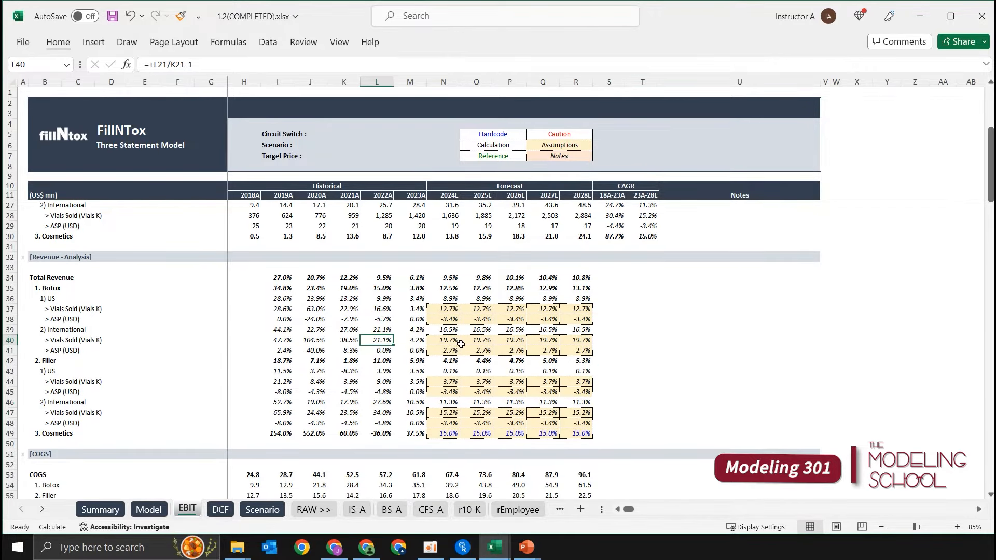
Step: Inspect the 2024E Vials Sold and ASP growth assumptions for Botox and Filler, with a brief check of the DCF sheet
{"action": "scroll", "coordinate": [459, 342], "scroll_direction": "up", "scroll_amount": 1}
{"action": "scroll", "coordinate": [476, 336], "scroll_direction": "down", "scroll_amount": 1}
{"action": "left_click", "coordinate": [504, 310]}
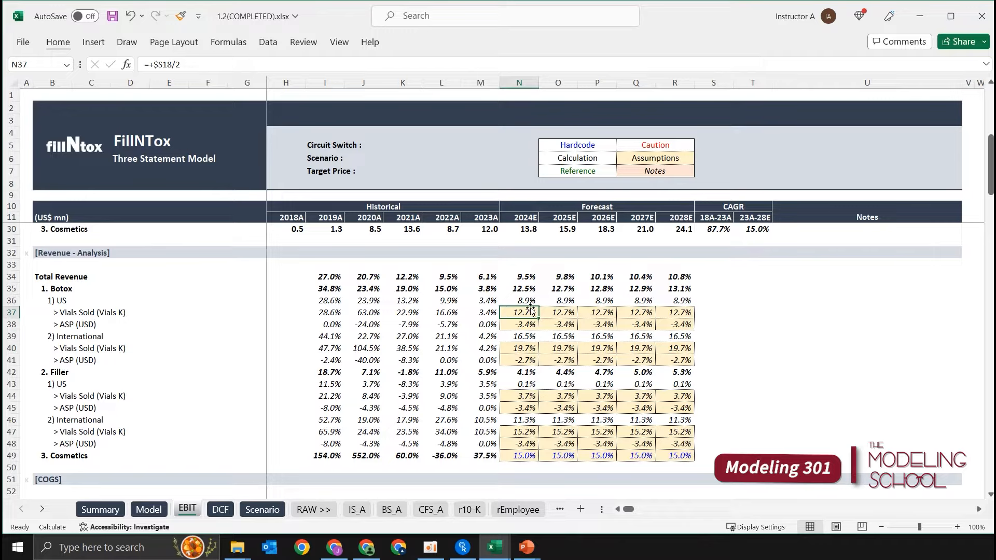
{"action": "key", "text": "shift+space"}
{"action": "key", "text": "shift+Down"}
{"action": "left_click", "coordinate": [547, 385]}
{"action": "left_click", "coordinate": [519, 363]}
{"action": "left_click", "coordinate": [497, 442]}
{"action": "left_click", "coordinate": [514, 433]}
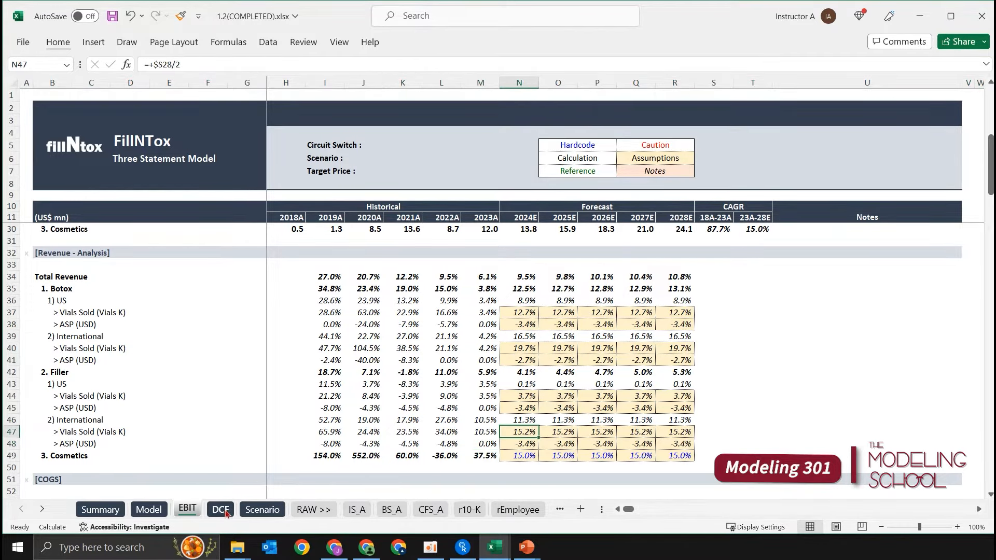
{"action": "left_click", "coordinate": [221, 510]}
{"action": "left_click", "coordinate": [188, 509]}
Step: Highlight the four ASP (USD) growth rows 38, 41, 45 and 48 together on the EBIT sheet
{"action": "left_click", "coordinate": [597, 383]}
{"action": "left_click", "coordinate": [487, 372]}
{"action": "left_click", "coordinate": [480, 323]}
{"action": "key", "text": "shift+space"}
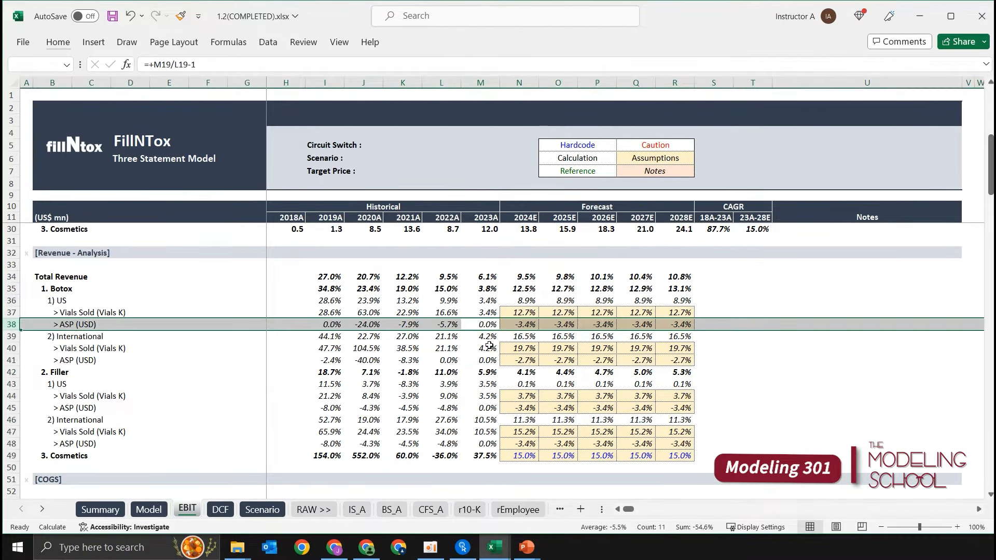
{"action": "left_click", "coordinate": [487, 359], "text": "ctrl"}
{"action": "key", "text": "shift+space"}
{"action": "left_click", "coordinate": [486, 408], "text": "ctrl"}
{"action": "key", "text": "shift+space"}
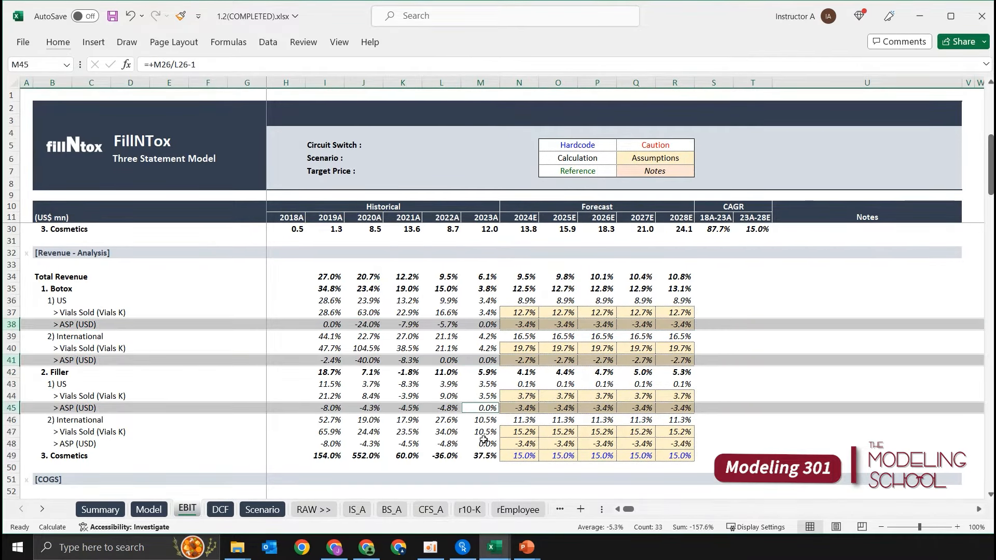
{"action": "left_click", "coordinate": [485, 444], "text": "ctrl"}
{"action": "key", "text": "shift+space"}
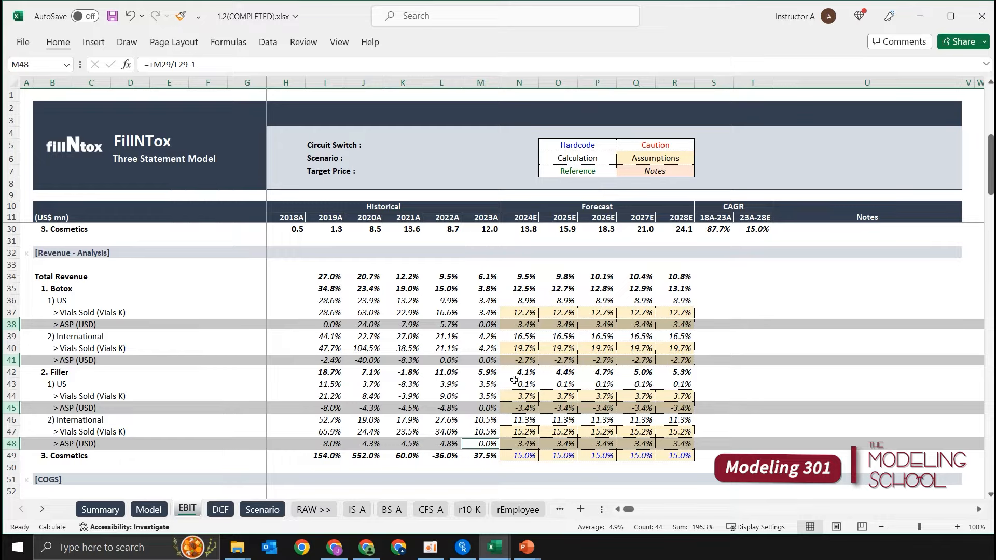
Step: Highlight the four Vials Sold growth rows 37, 40, 44 and 47 together on the EBIT sheet
{"action": "left_click", "coordinate": [523, 312]}
{"action": "key", "text": "shift+space"}
{"action": "left_click", "coordinate": [526, 340], "text": "ctrl"}
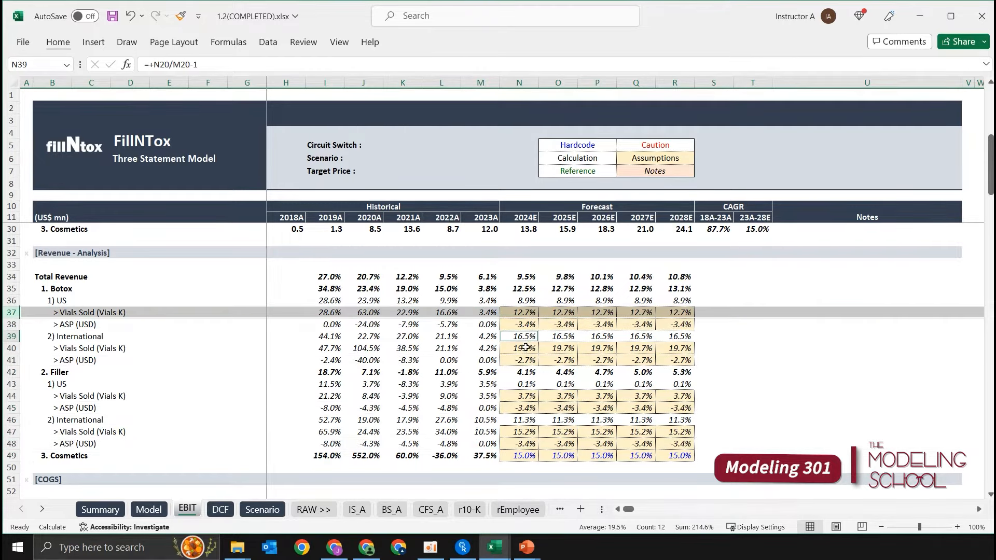
{"action": "left_click", "coordinate": [525, 346]}
{"action": "key", "text": "shift+space"}
{"action": "left_click", "coordinate": [525, 313], "text": "ctrl"}
{"action": "key", "text": "shift+space"}
{"action": "left_click", "coordinate": [524, 396], "text": "ctrl"}
{"action": "key", "text": "shift+space"}
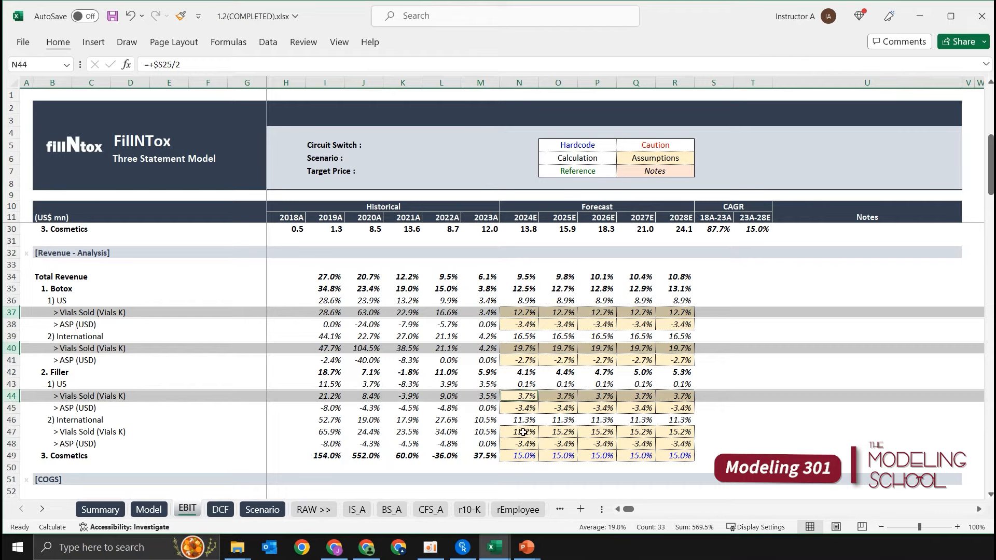
{"action": "left_click", "coordinate": [528, 432], "text": "ctrl"}
{"action": "key", "text": "shift+space"}
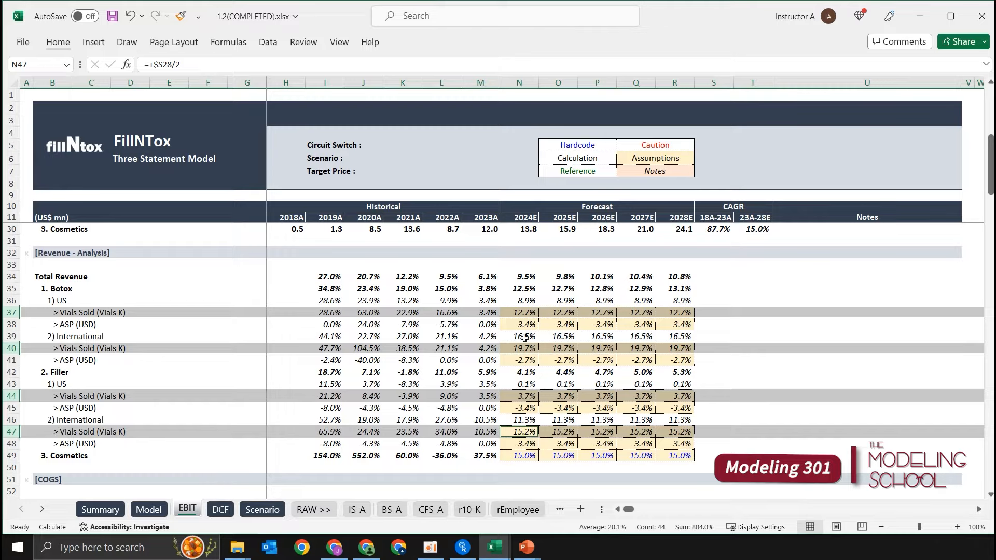
Step: Check the DCF sheet, then review each Vials Sold growth forecast across the forecast years on the EBIT sheet
{"action": "left_click", "coordinate": [227, 508]}
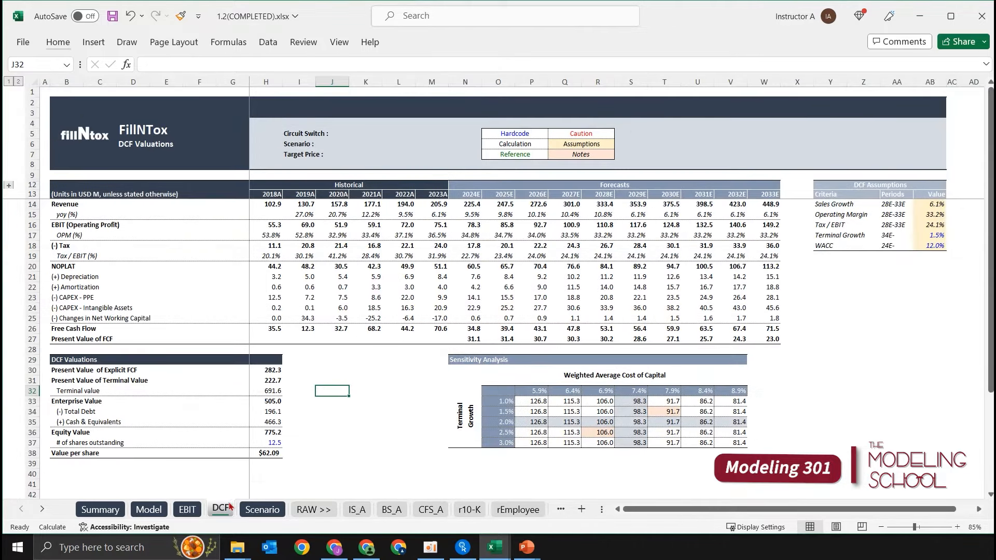
{"action": "left_click", "coordinate": [187, 509]}
{"action": "left_click", "coordinate": [530, 310]}
{"action": "left_click_drag", "start_coordinate": [530, 310], "coordinate": [663, 312]}
{"action": "left_click_drag", "start_coordinate": [521, 350], "coordinate": [674, 349]}
{"action": "left_click_drag", "start_coordinate": [528, 395], "coordinate": [669, 397]}
{"action": "left_click_drag", "start_coordinate": [523, 433], "coordinate": [642, 434]}
{"action": "left_click", "coordinate": [405, 373]}
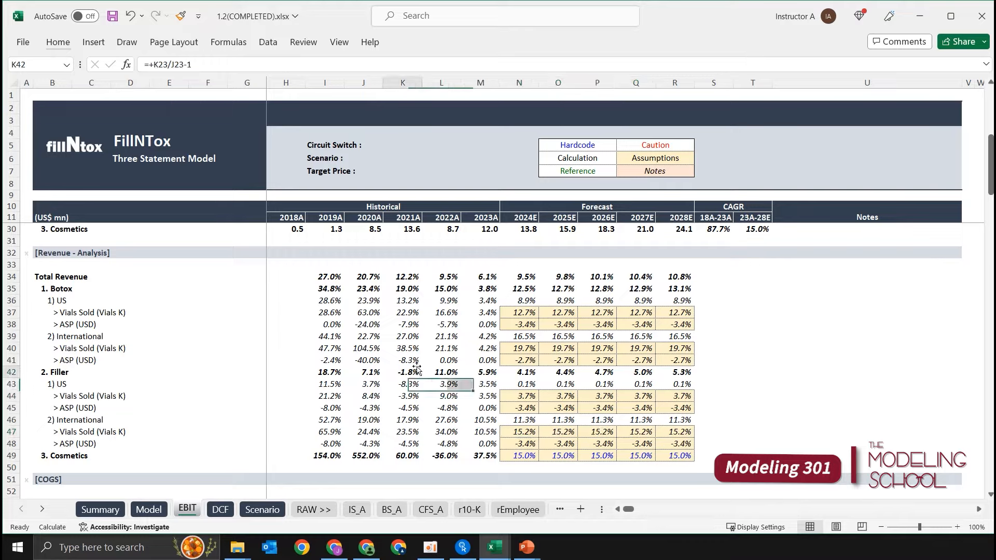
Step: Review the US and International breakdown of Botox and Filler, and trace the Botox US growth across row 36
{"action": "left_click_drag", "start_coordinate": [82, 290], "coordinate": [79, 350]}
{"action": "left_click_drag", "start_coordinate": [80, 383], "coordinate": [84, 455]}
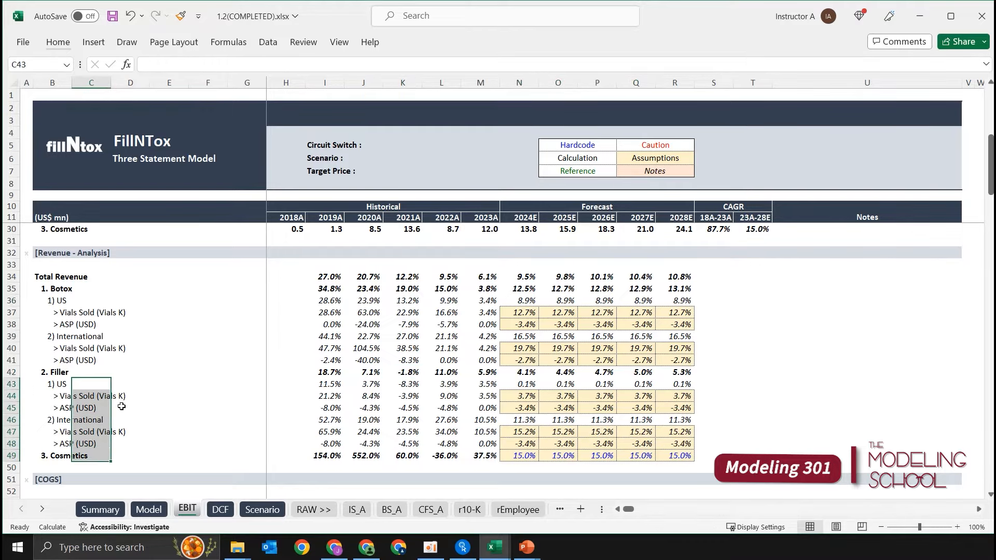
{"action": "left_click", "coordinate": [125, 385]}
{"action": "left_click", "coordinate": [63, 300]}
{"action": "left_click", "coordinate": [89, 337]}
{"action": "left_click", "coordinate": [92, 383]}
{"action": "left_click", "coordinate": [93, 419]}
{"action": "left_click", "coordinate": [281, 304]}
{"action": "key", "text": "Right"}
{"action": "key", "text": "Right"}
{"action": "key", "text": "Right"}
{"action": "key", "text": "Right"}
{"action": "key", "text": "Right"}
{"action": "key", "text": "Right"}
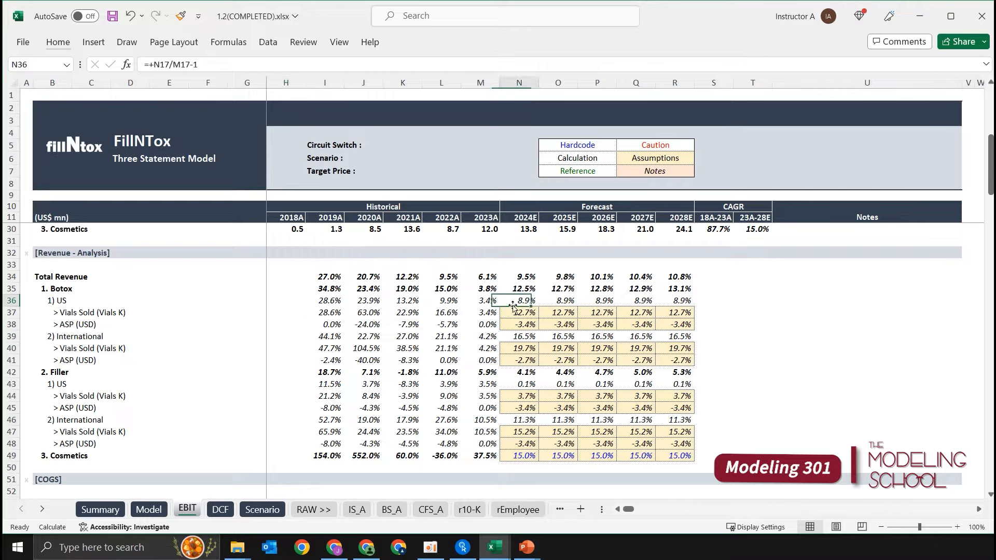
{"action": "left_click", "coordinate": [469, 370]}
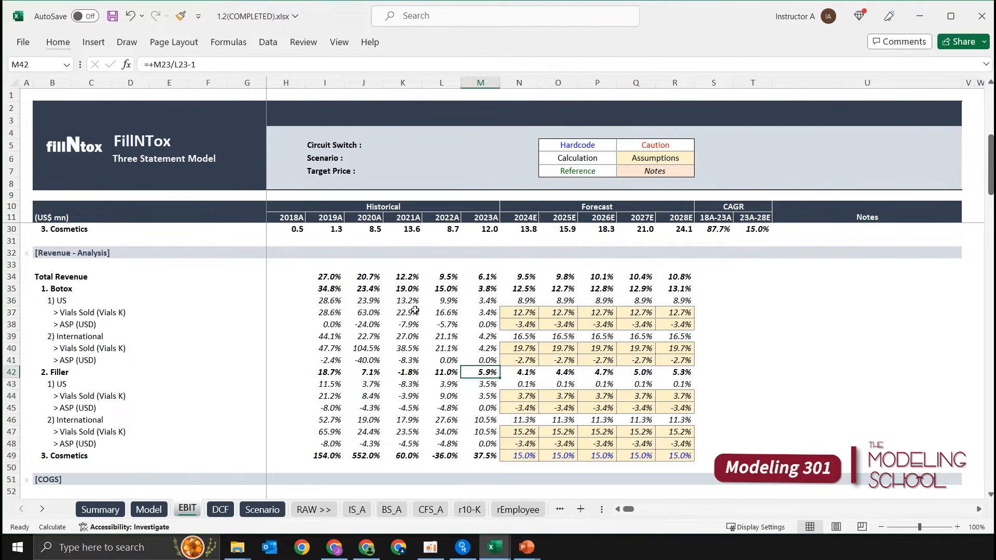
Step: Examine the Botox and Filler region and Vials Sold labels in the Revenue - Analysis section as candidate scenario drivers
{"action": "left_click", "coordinate": [65, 311]}
{"action": "left_click", "coordinate": [62, 348]}
{"action": "left_click", "coordinate": [65, 384]}
{"action": "left_click", "coordinate": [70, 418]}
{"action": "left_click", "coordinate": [66, 301]}
{"action": "left_click", "coordinate": [60, 252]}
{"action": "key", "text": "Left"}
{"action": "key", "text": "ctrl+Up"}
Step: Enter the heading Botox - US Vials Sold in cell B15 of the Scenario sheet
{"action": "key", "text": "ctrl+Page_Down"}
{"action": "key", "text": "ctrl+Page_Down"}
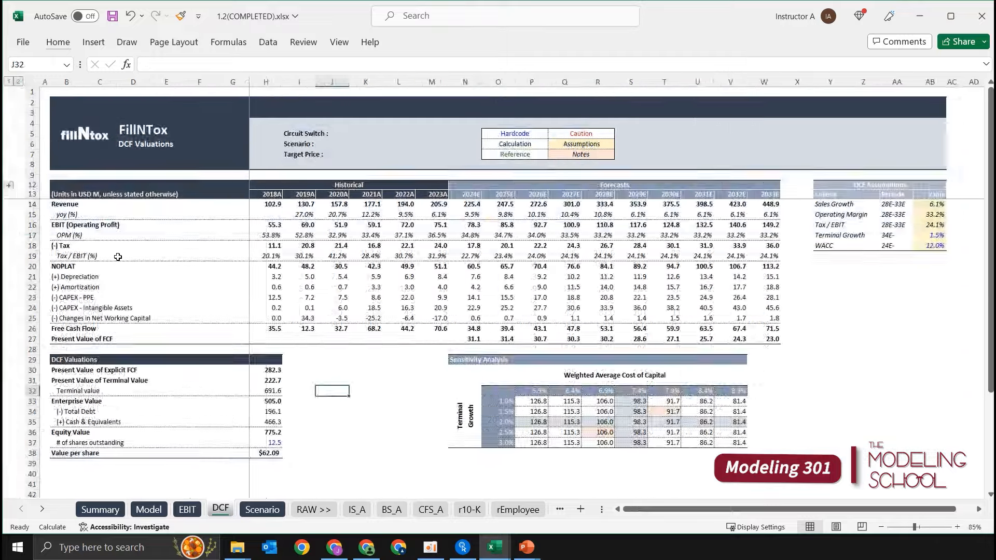
{"action": "left_click", "coordinate": [87, 242]}
{"action": "left_click", "coordinate": [41, 218]}
{"action": "key", "text": "Up"}
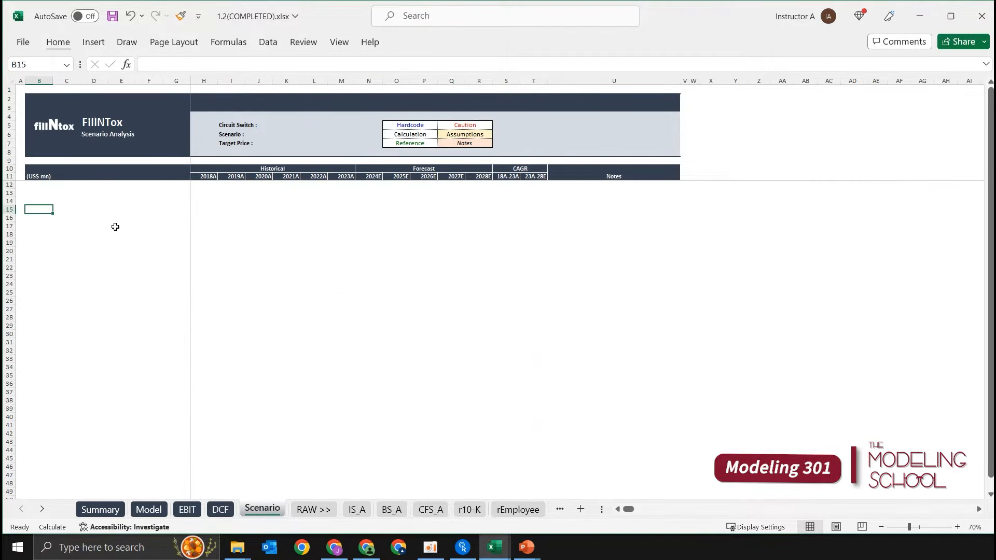
{"action": "scroll", "coordinate": [115, 227], "scroll_direction": "up", "scroll_amount": 3, "text": "ctrl"}
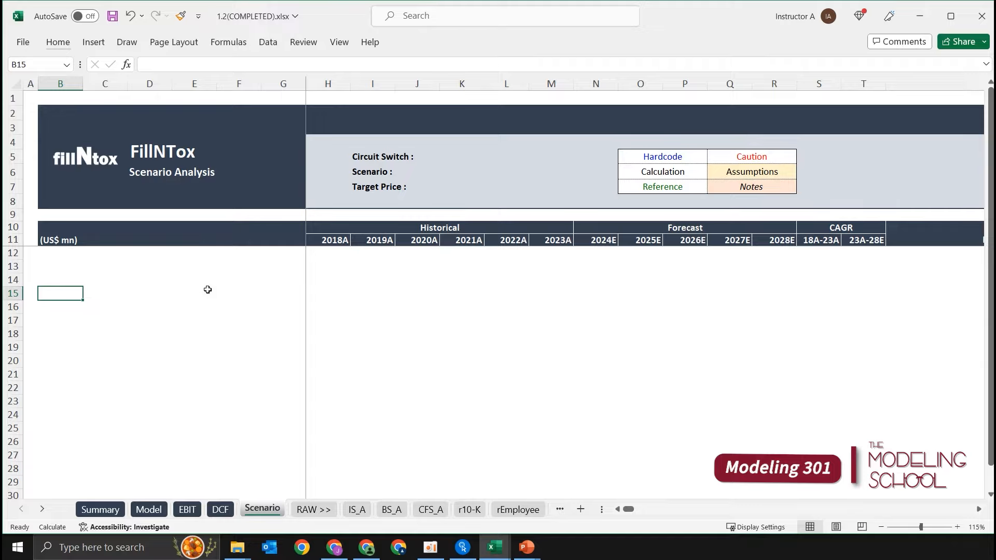
{"action": "type", "text": "Boto"}
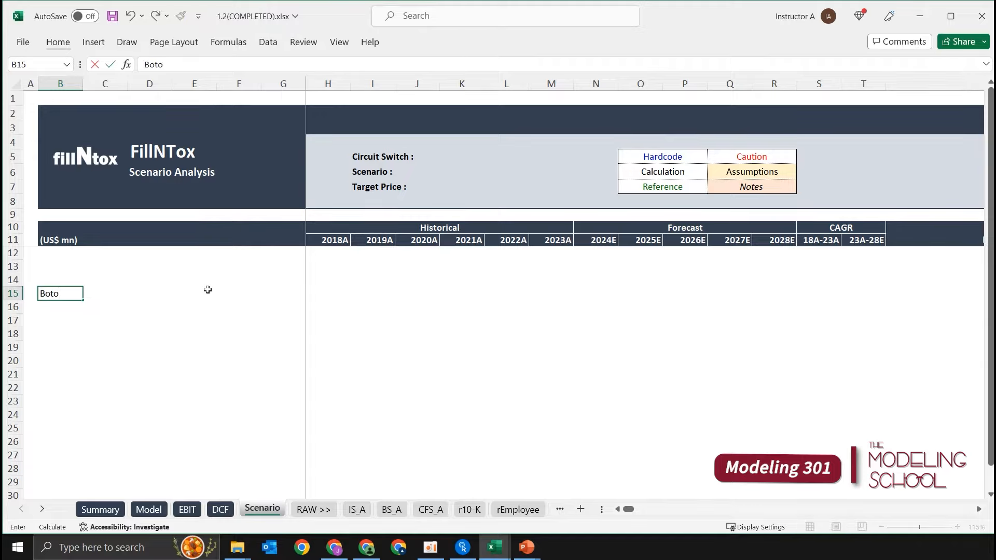
{"action": "type", "text": "x - US Vials Sold"}
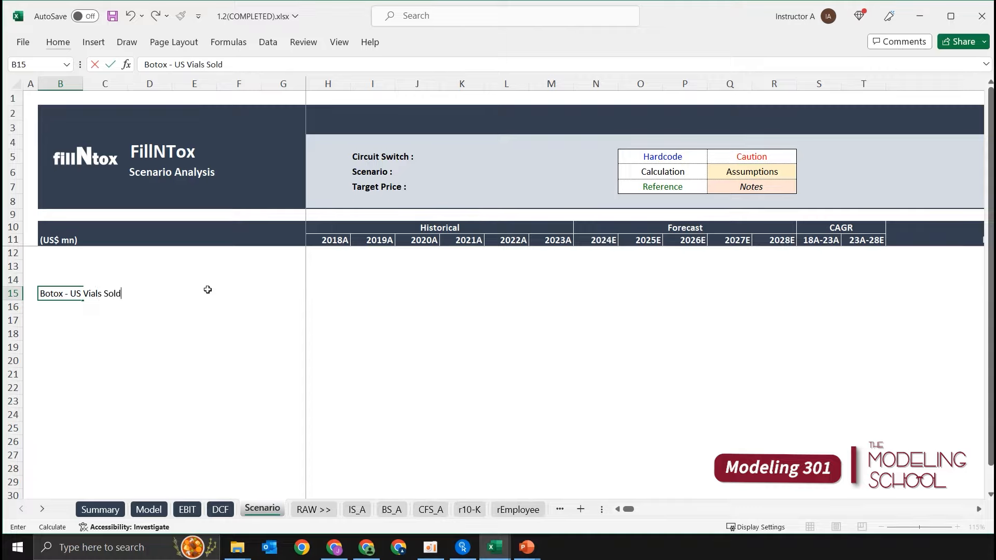
{"action": "key", "text": "Return"}
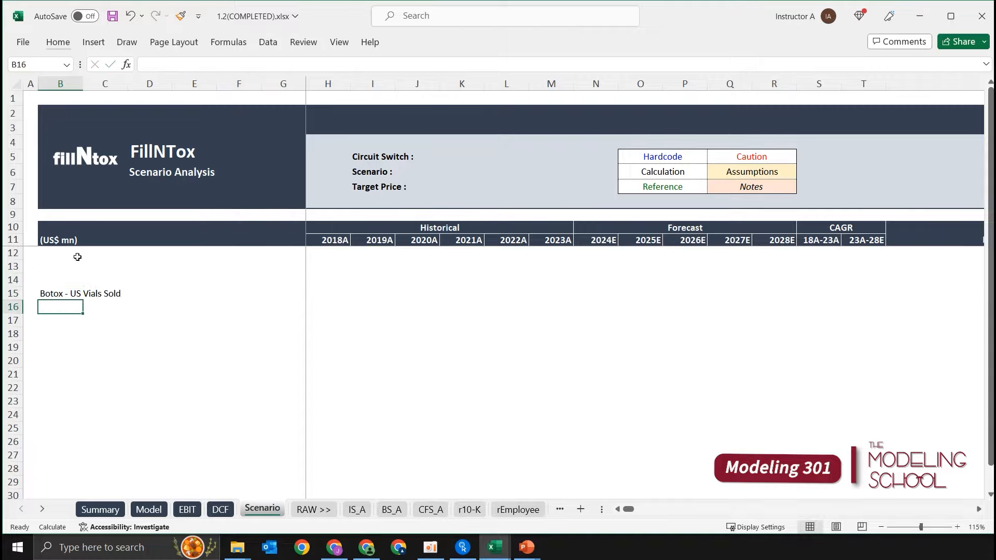
Step: List Bull Case, Base Case and Bear Case in cells B16 to B18 beneath the Botox heading
{"action": "left_click", "coordinate": [93, 324]}
{"action": "left_click", "coordinate": [78, 317]}
{"action": "left_click", "coordinate": [70, 307]}
{"action": "type", "text": "Bull Case"}
{"action": "key", "text": "Return"}
{"action": "type", "text": "B"}
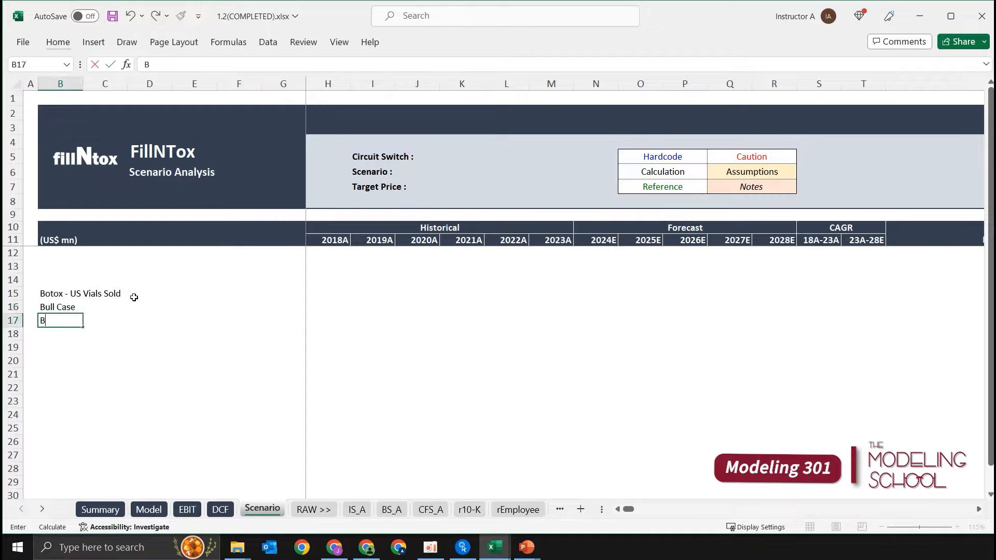
{"action": "type", "text": "ase Case"}
{"action": "key", "text": "Return"}
{"action": "type", "text": "Be"}
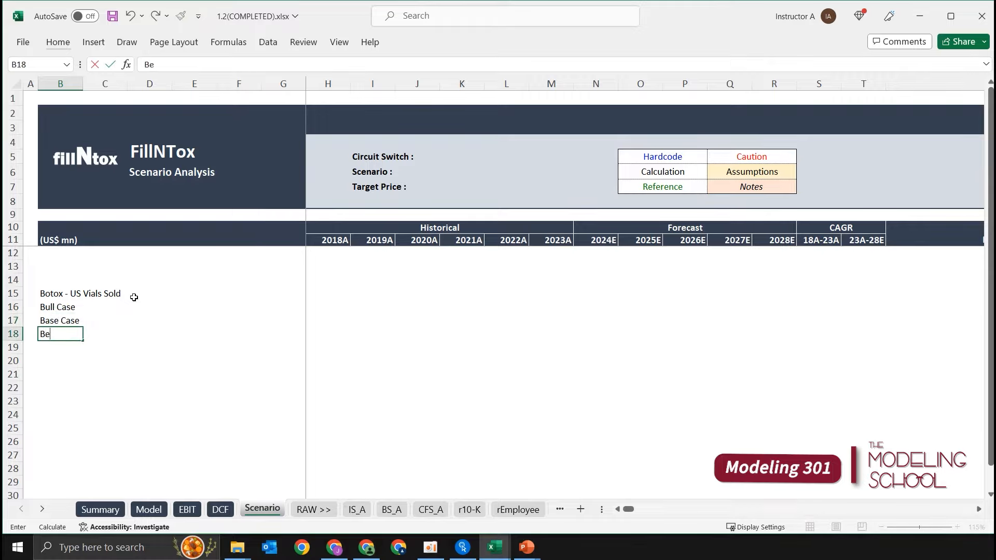
{"action": "type", "text": "ar Case"}
{"action": "key", "text": "Return"}
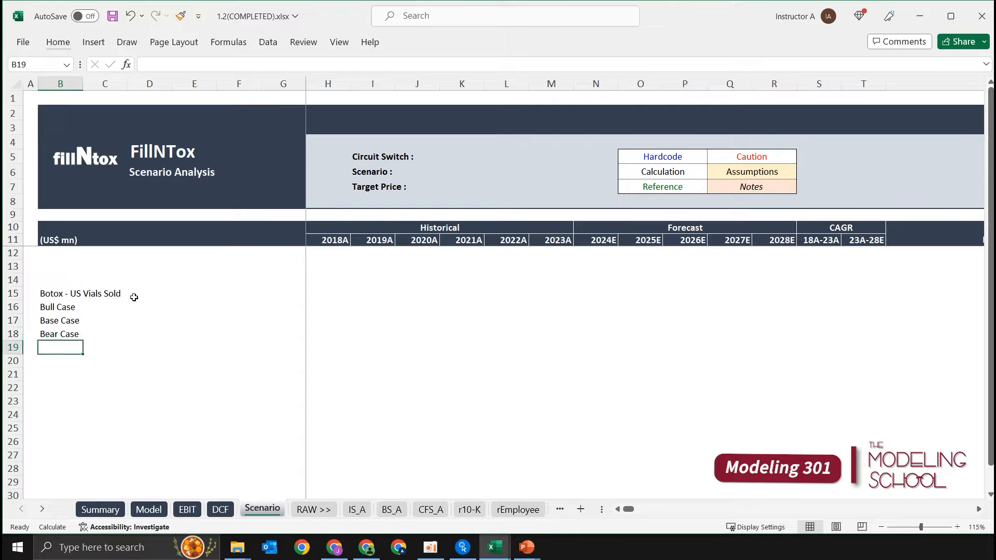
Step: Indent the Bull Case, Base Case and Bear Case labels in cells B16 to B18 by one level
{"action": "key", "text": "Up"}
{"action": "key", "text": "Up"}
{"action": "key", "text": "Up"}
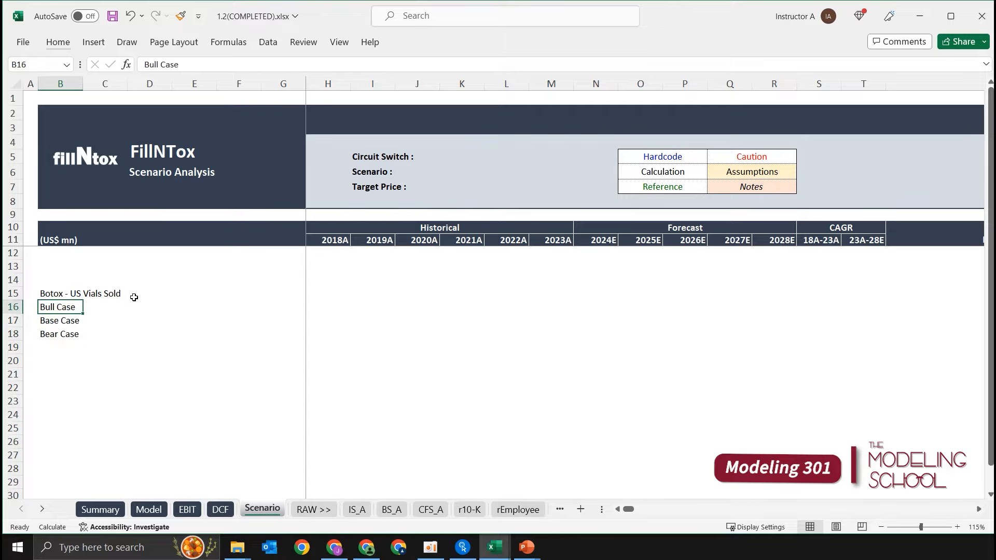
{"action": "key", "text": "shift+Down"}
{"action": "key", "text": "shift+Down"}
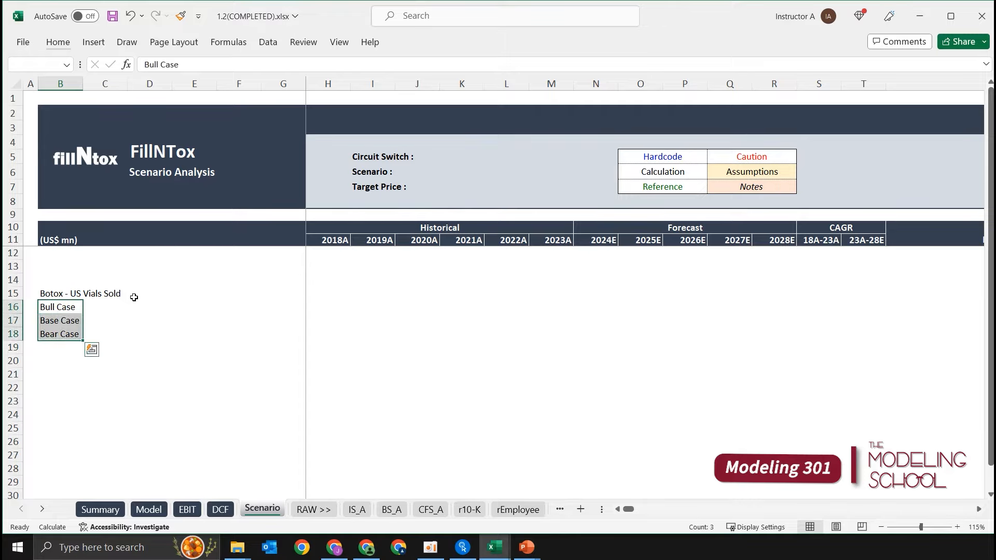
{"action": "key", "text": "alt"}
{"action": "key", "text": "h"}
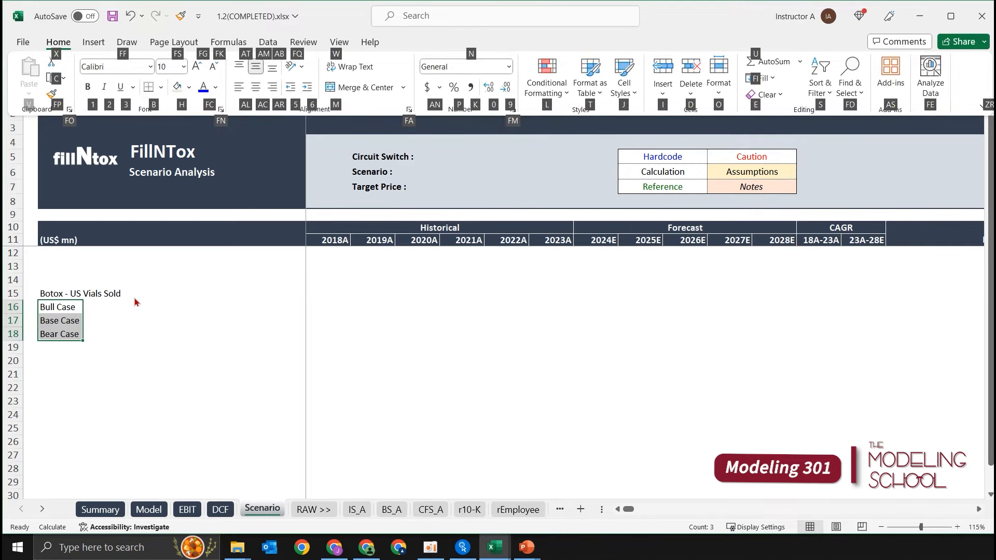
{"action": "key", "text": "6"}
Step: Copy the Botox heading with its three case labels from B15:B18 into the blocks starting at B20, B25 and B30
{"action": "key", "text": "Up"}
{"action": "key", "text": "Up"}
{"action": "key", "text": "Up"}
{"action": "key", "text": "Down"}
{"action": "key", "text": "Down"}
{"action": "key", "text": "Down"}
{"action": "key", "text": "Up"}
{"action": "key", "text": "Up"}
{"action": "key", "text": "Down"}
{"action": "scroll", "coordinate": [156, 272], "scroll_direction": "up", "scroll_amount": 1}
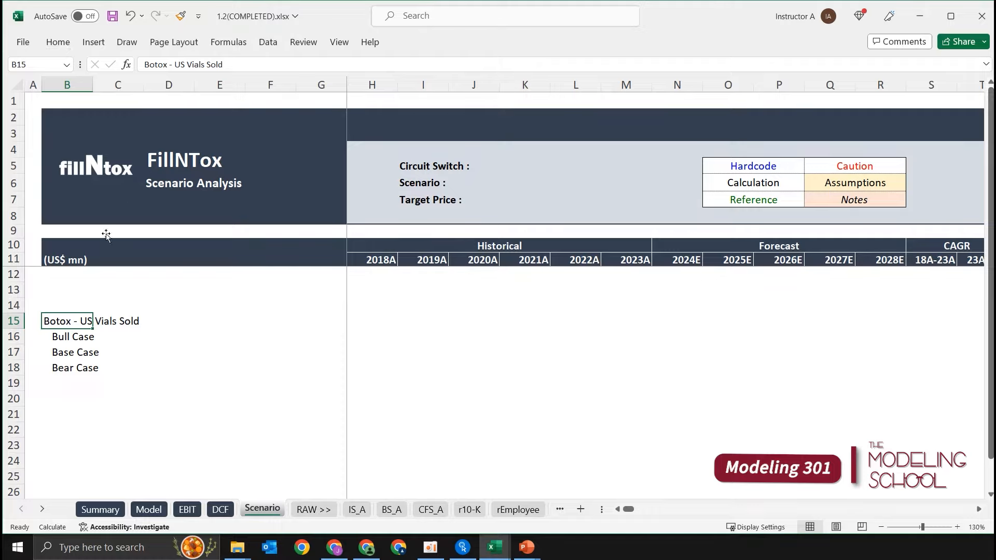
{"action": "scroll", "coordinate": [134, 320], "scroll_direction": "down", "scroll_amount": 1}
{"action": "scroll", "coordinate": [94, 319], "scroll_direction": "up", "scroll_amount": 1}
{"action": "key", "text": "shift+Down"}
{"action": "key", "text": "shift+Down"}
{"action": "key", "text": "shift+Down"}
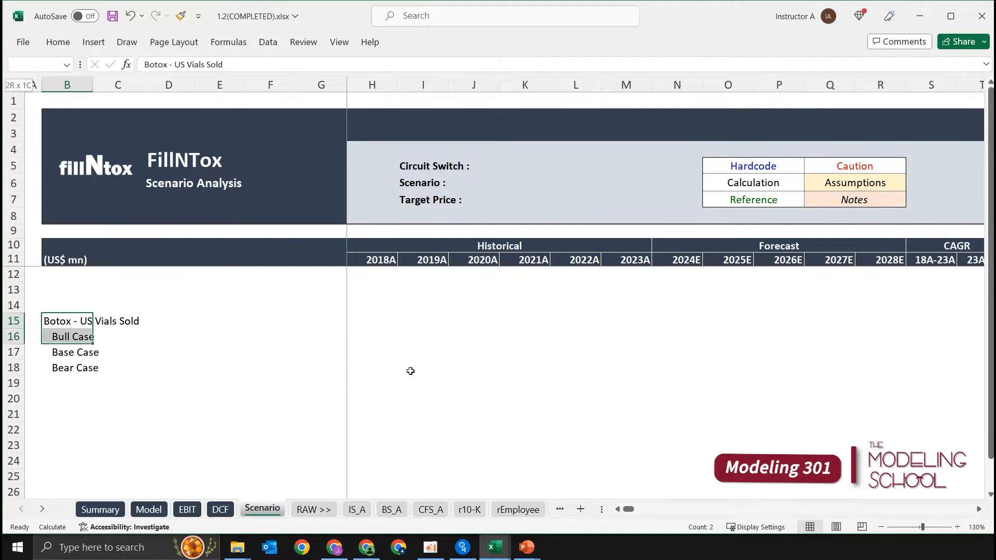
{"action": "scroll", "coordinate": [413, 369], "scroll_direction": "down", "scroll_amount": 1}
{"action": "key", "text": "ctrl+c"}
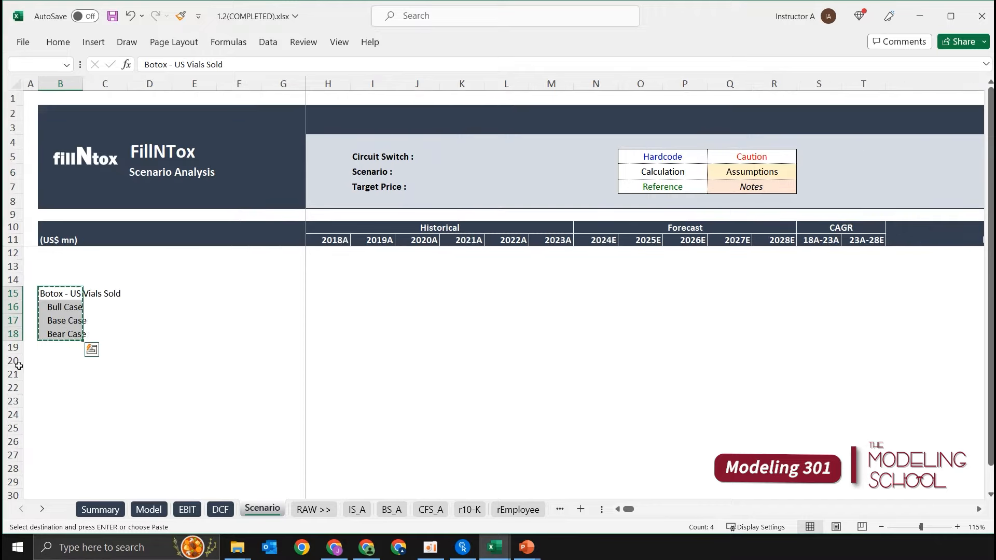
{"action": "left_click", "coordinate": [63, 360]}
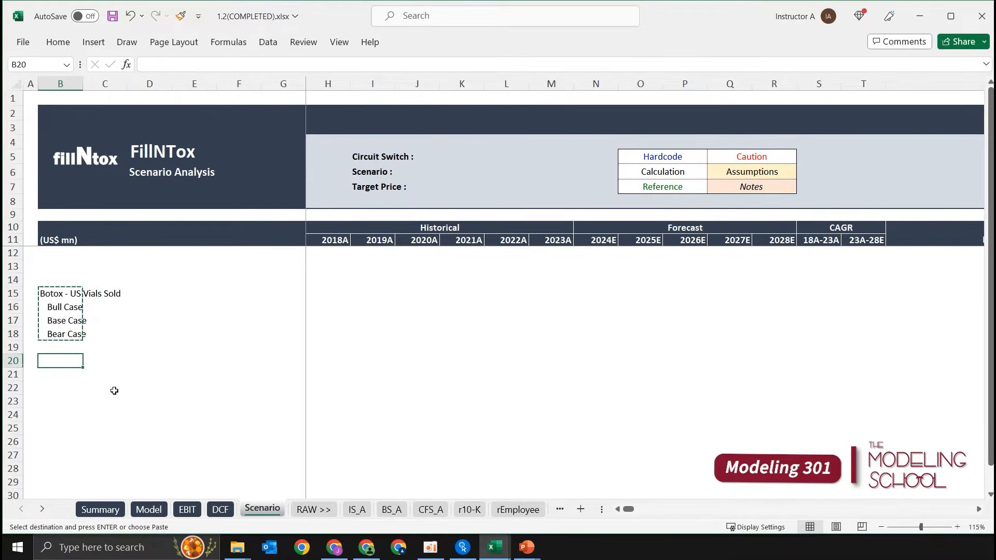
{"action": "key", "text": "ctrl+v"}
{"action": "left_click", "coordinate": [59, 430]}
{"action": "key", "text": "ctrl+v"}
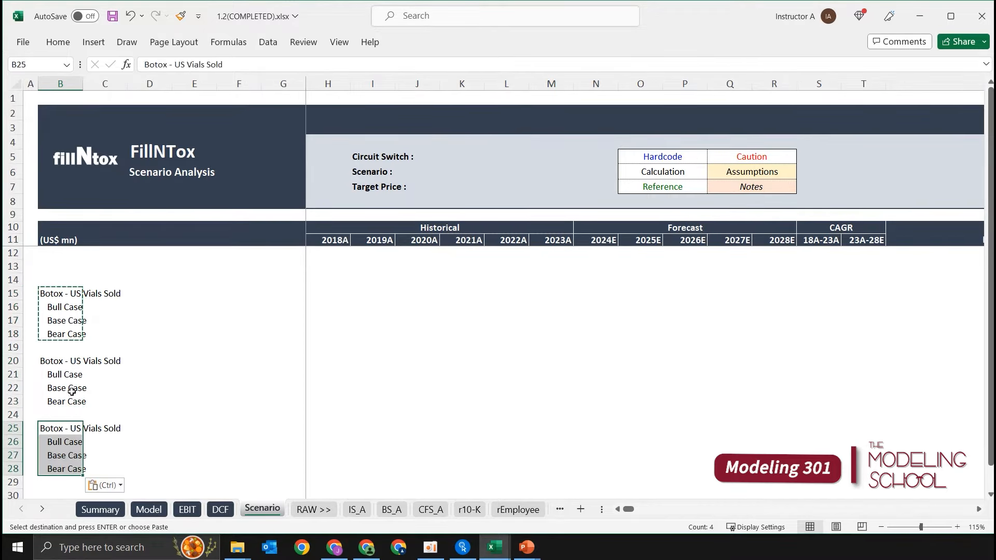
{"action": "scroll", "coordinate": [62, 422], "scroll_direction": "down", "scroll_amount": 2}
{"action": "left_click", "coordinate": [69, 416]}
{"action": "key", "text": "ctrl+v"}
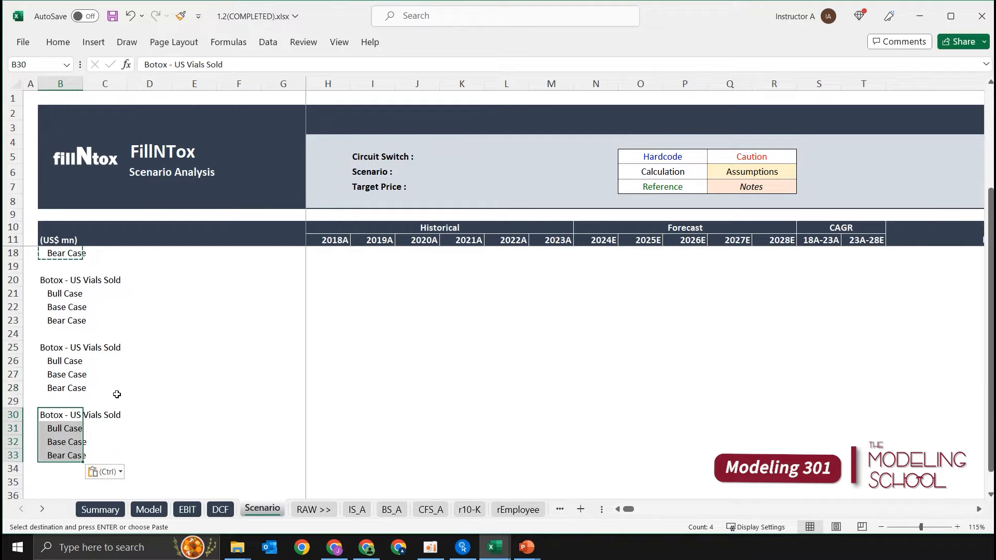
{"action": "key", "text": "Escape"}
Step: Examine the Botox US and International Vials Sold rows on the EBIT sheet as the drivers for the scenario blocks
{"action": "scroll", "coordinate": [155, 386], "scroll_direction": "up", "scroll_amount": 2}
{"action": "scroll", "coordinate": [153, 385], "scroll_direction": "down", "scroll_amount": 1}
{"action": "scroll", "coordinate": [156, 373], "scroll_direction": "up", "scroll_amount": 1}
{"action": "left_click", "coordinate": [115, 345]}
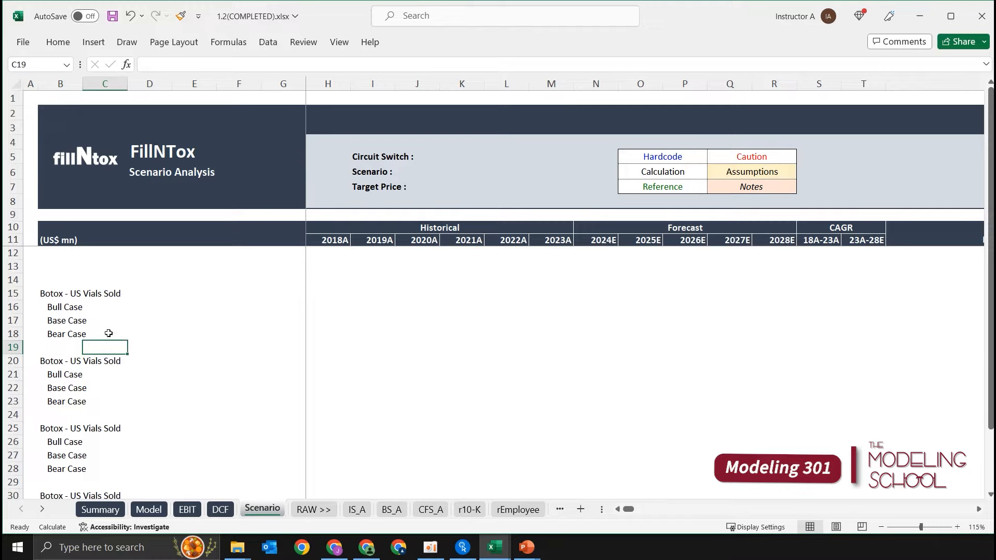
{"action": "left_click", "coordinate": [57, 294]}
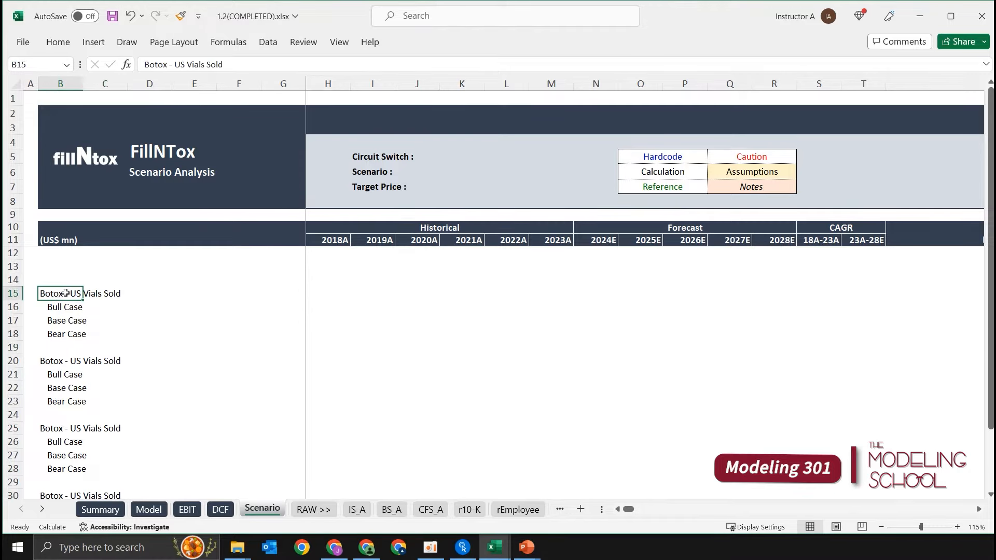
{"action": "left_click", "coordinate": [187, 510]}
{"action": "scroll", "coordinate": [138, 397], "scroll_direction": "up", "scroll_amount": 1}
{"action": "left_click", "coordinate": [55, 279]}
{"action": "left_click_drag", "start_coordinate": [81, 305], "coordinate": [86, 313]}
{"action": "key", "text": "shift+space"}
{"action": "left_click", "coordinate": [82, 301]}
{"action": "key", "text": "shift+space"}
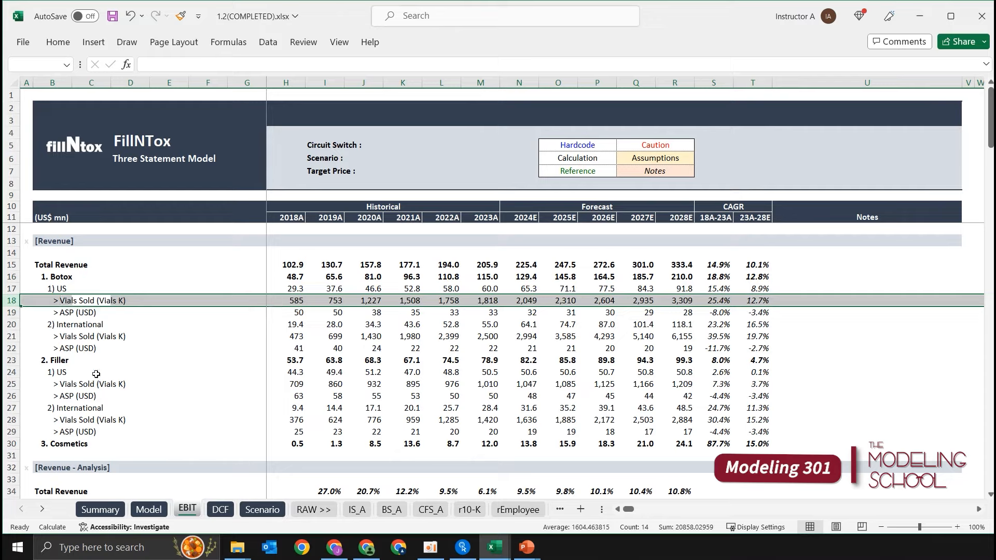
{"action": "left_click", "coordinate": [95, 337]}
{"action": "key", "text": "shift+space"}
{"action": "left_click", "coordinate": [96, 511]}
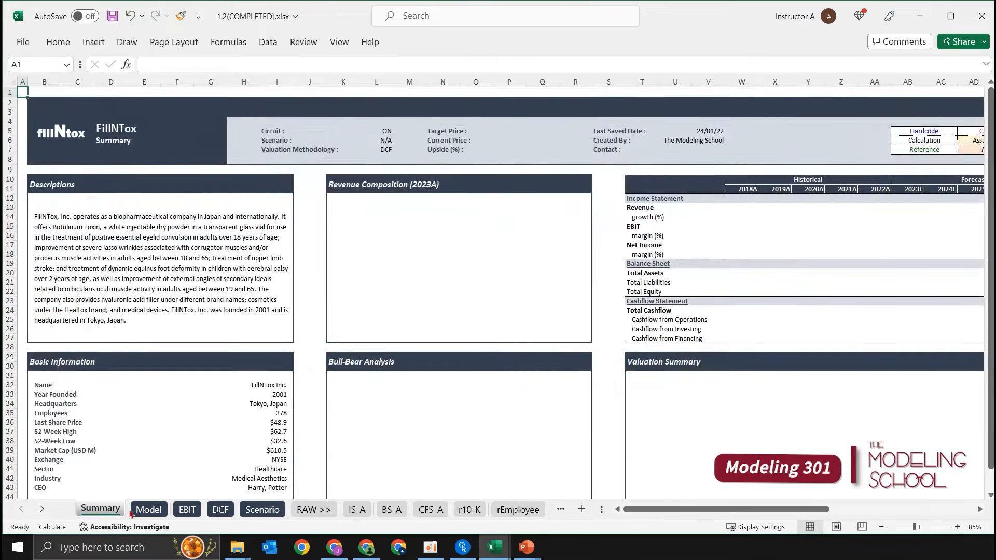
{"action": "left_click", "coordinate": [148, 511]}
Step: Change the second block's heading in cell B20 of the Scenario sheet to Botox - International Vials Sold
{"action": "left_click", "coordinate": [259, 510]}
{"action": "key", "text": "Down"}
{"action": "key", "text": "Down"}
{"action": "key", "text": "Down"}
{"action": "key", "text": "Down"}
{"action": "key", "text": "Down"}
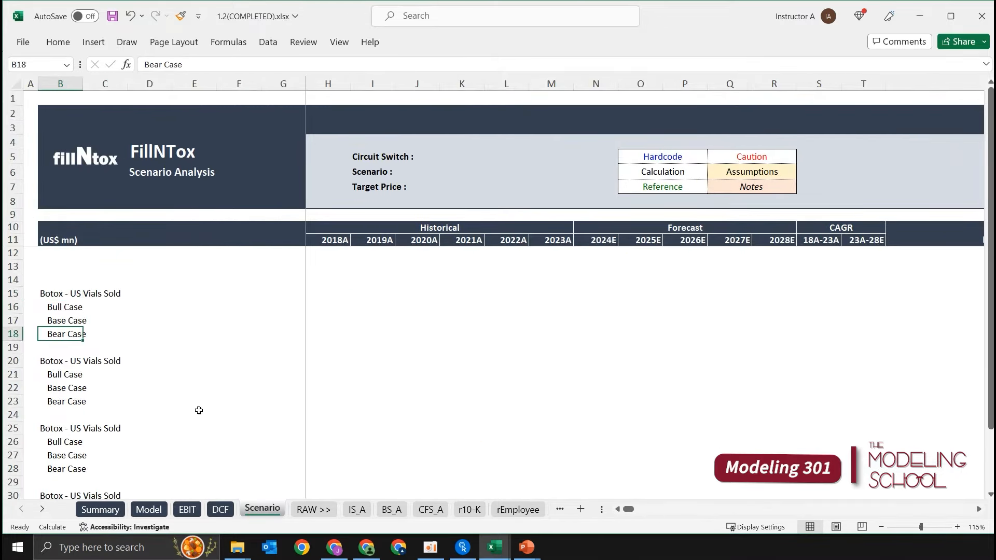
{"action": "key", "text": "F2"}
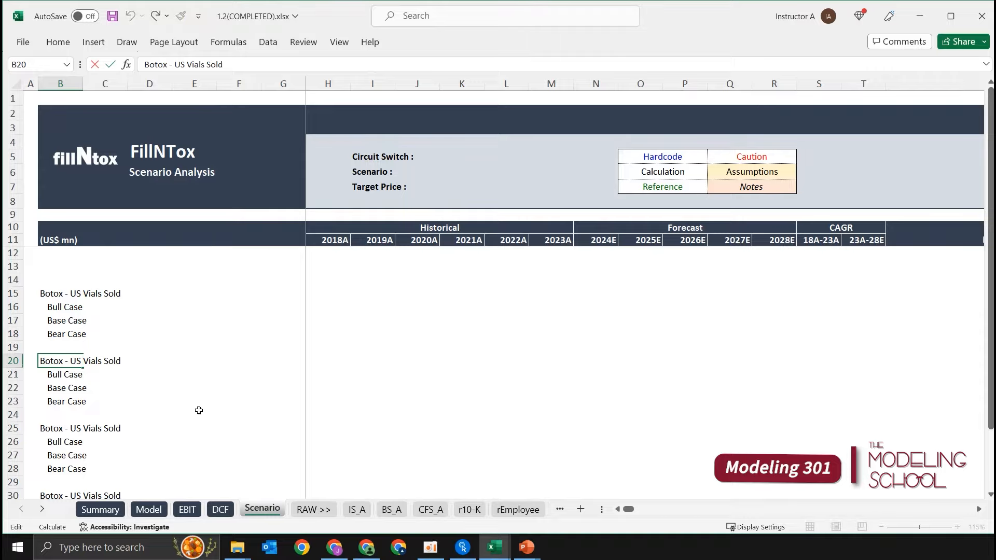
{"action": "type", "text": "International"}
{"action": "key", "text": "Return"}
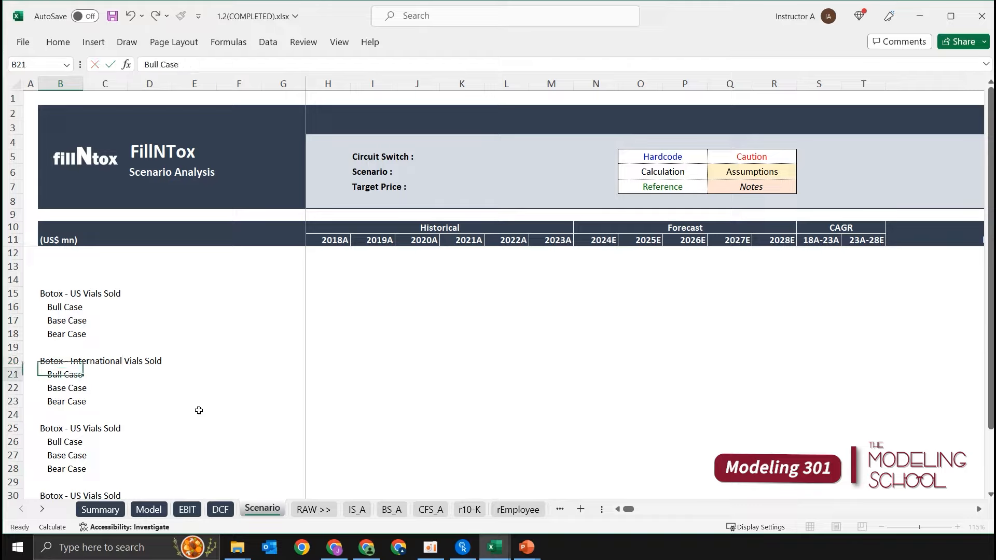
Step: Change the third block's heading in cell B25 to Fillers - US Vials Sold
{"action": "key", "text": "Down"}
{"action": "key", "text": "Down"}
{"action": "key", "text": "Down"}
{"action": "key", "text": "Down"}
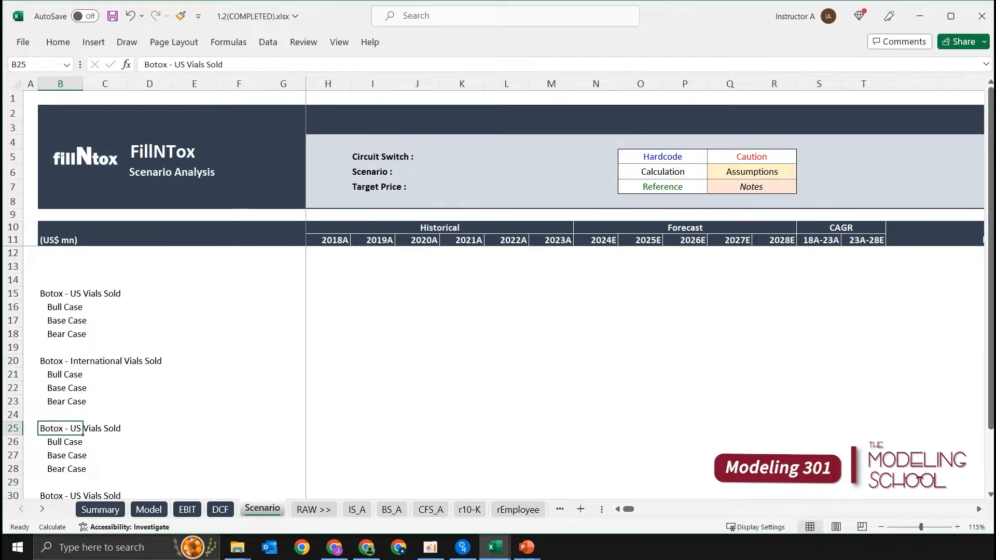
{"action": "key", "text": "F2"}
{"action": "key", "text": "Home"}
{"action": "key", "text": "ctrl+shift+Right"}
{"action": "type", "text": "Fillers"}
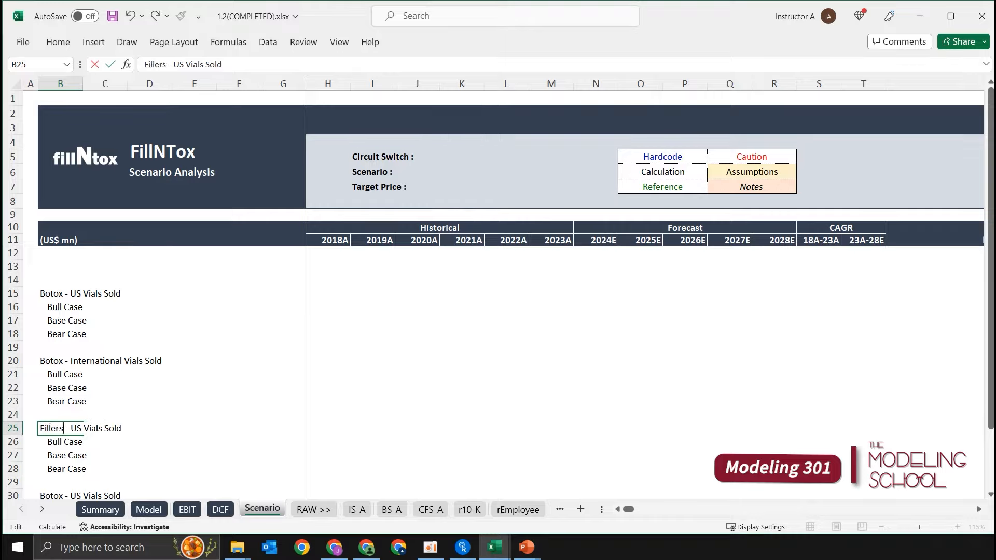
{"action": "key", "text": "ctrl+Return"}
Step: Change the fourth block's heading in cell B30 to Fillers - International Vials Sold
{"action": "key", "text": "Down"}
{"action": "key", "text": "Down"}
{"action": "key", "text": "Down"}
{"action": "key", "text": "Down"}
{"action": "key", "text": "Down"}
{"action": "key", "text": "Down"}
{"action": "key", "text": "Down"}
{"action": "key", "text": "Up"}
{"action": "key", "text": "Up"}
{"action": "key", "text": "F2"}
{"action": "key", "text": "Home"}
{"action": "key", "text": "ctrl+shift+Right"}
{"action": "key", "text": "shift+Left"}
{"action": "type", "text": "Fillers - "}
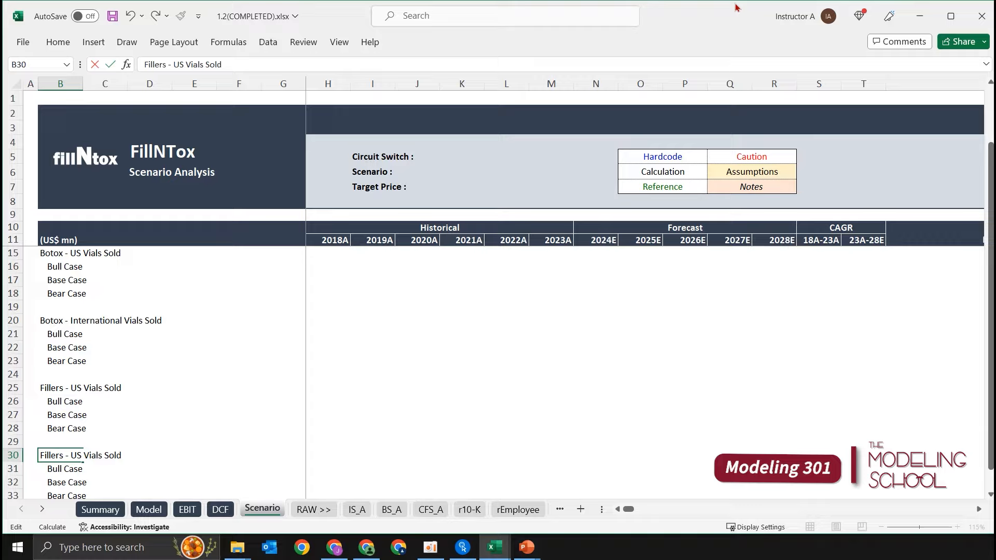
{"action": "type", "text": "International"}
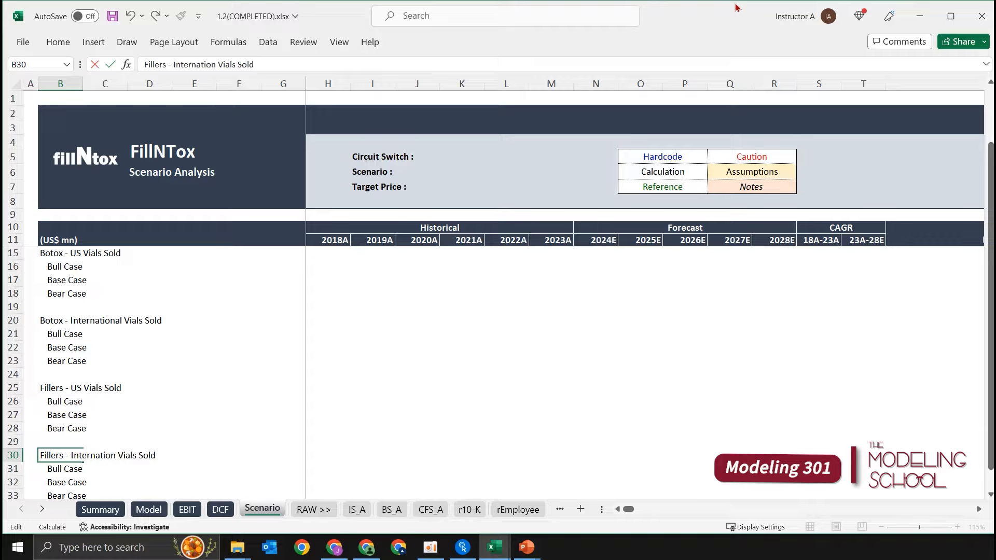
{"action": "key", "text": "Return"}
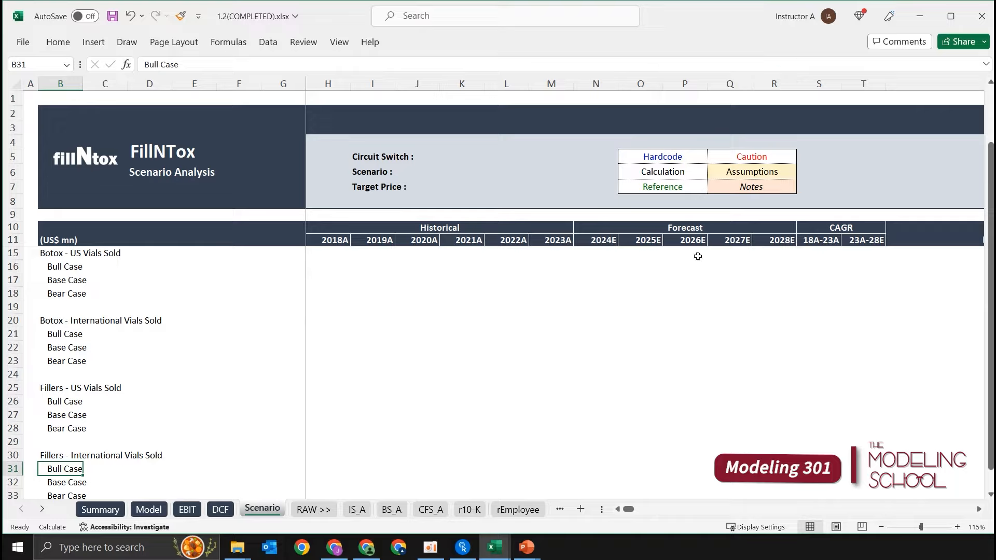
{"action": "left_click", "coordinate": [687, 293]}
{"action": "scroll", "coordinate": [688, 300], "scroll_direction": "up", "scroll_amount": 1}
{"action": "left_click", "coordinate": [332, 307]}
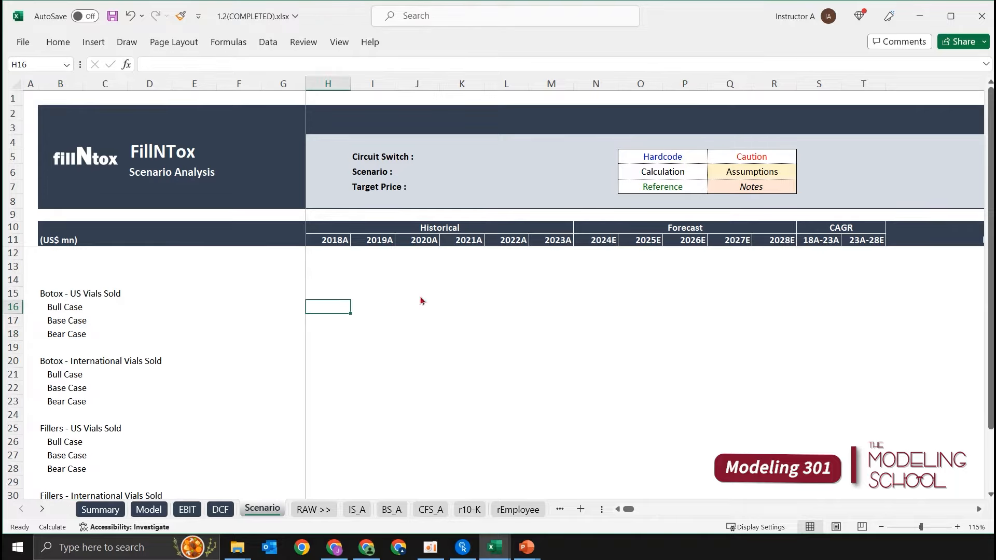
{"action": "left_click", "coordinate": [421, 295]}
{"action": "left_click", "coordinate": [513, 311]}
Step: Fill the 2024E to 2028E cells N16:R18 of the Botox - US block with the light gold Assumptions colour
{"action": "left_click", "coordinate": [312, 265]}
{"action": "key", "text": "Down"}
{"action": "key", "text": "Down"}
{"action": "key", "text": "Down"}
{"action": "key", "text": "Down"}
{"action": "key", "text": "Up"}
{"action": "key", "text": "Right"}
{"action": "key", "text": "Right"}
{"action": "key", "text": "Right"}
{"action": "key", "text": "Right"}
{"action": "key", "text": "Right"}
{"action": "key", "text": "Right"}
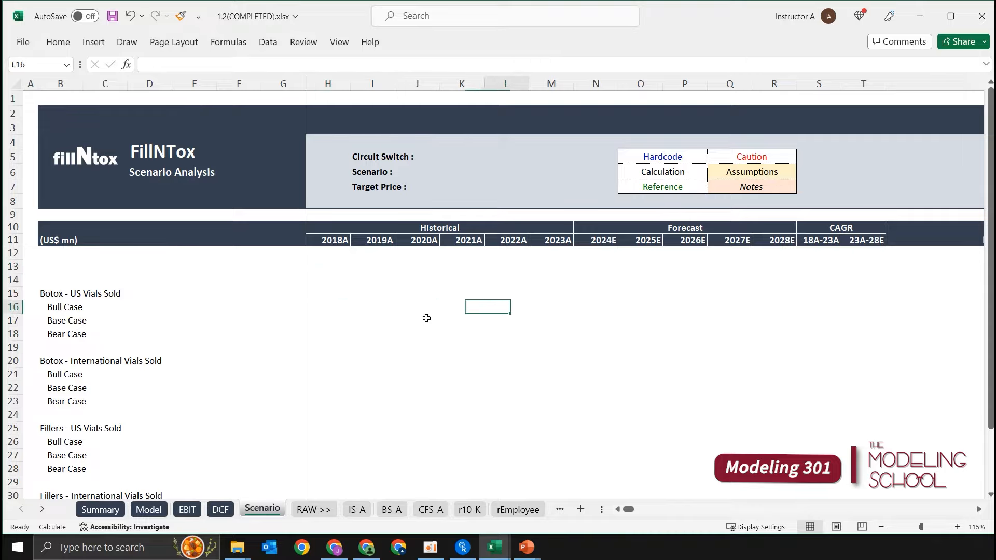
{"action": "key", "text": "shift+Down"}
{"action": "key", "text": "shift+Down"}
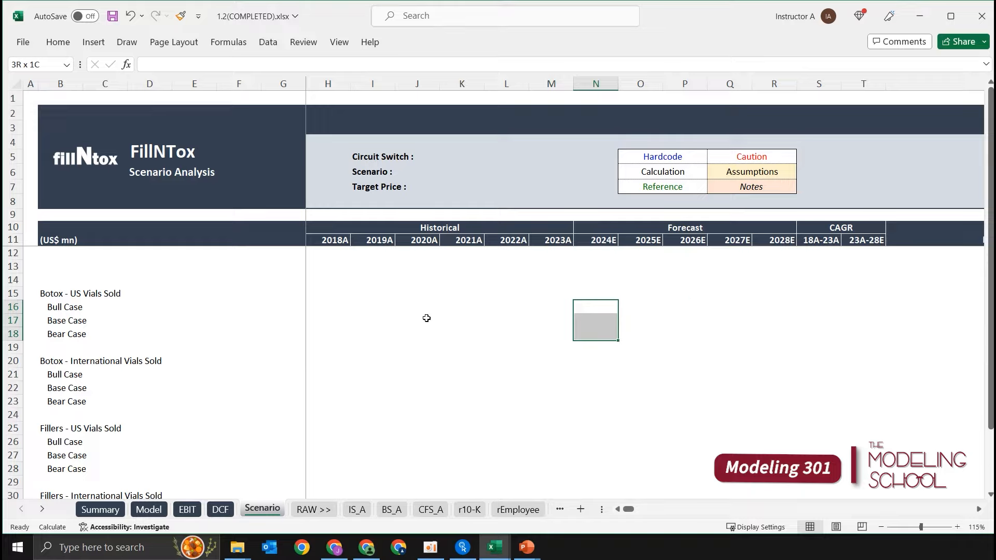
{"action": "key", "text": "shift+Right"}
{"action": "key", "text": "shift+Right"}
{"action": "key", "text": "shift+Right"}
{"action": "key", "text": "shift+Right"}
{"action": "key", "text": "shift+Right"}
{"action": "key", "text": "shift+Left"}
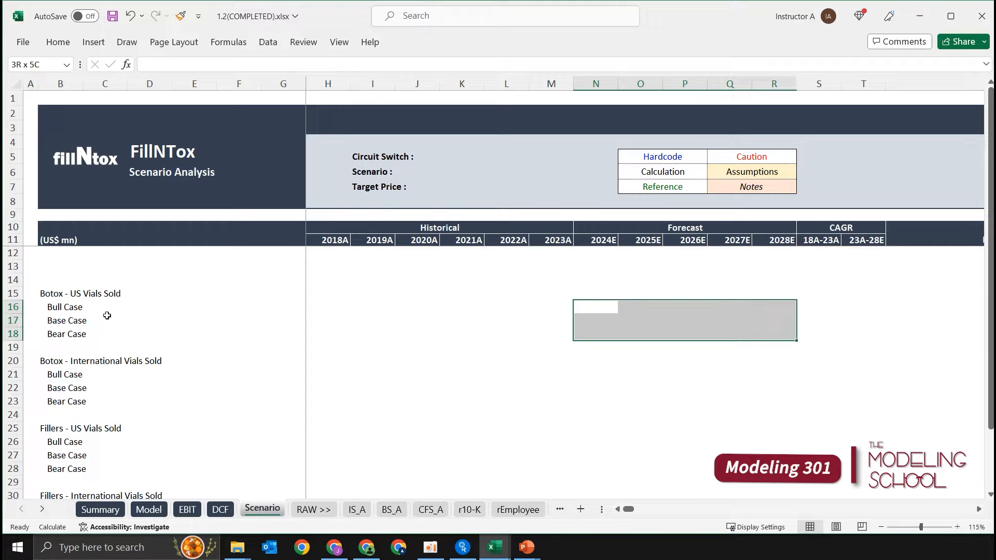
{"action": "key", "text": "alt"}
{"action": "key", "text": "h"}
{"action": "key", "text": "h"}
{"action": "key", "text": "Down"}
{"action": "key", "text": "Left"}
{"action": "key", "text": "Left"}
{"action": "key", "text": "Left"}
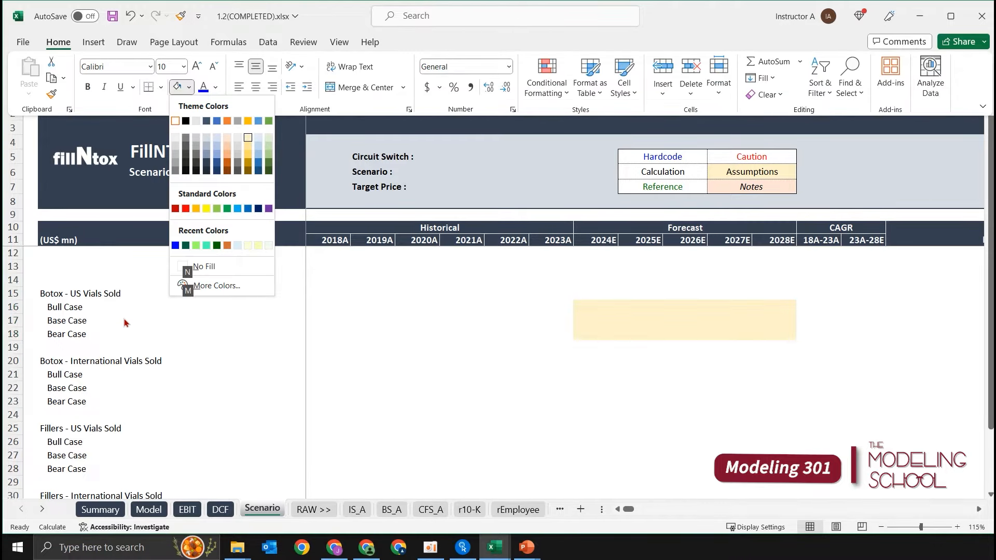
{"action": "key", "text": "Return"}
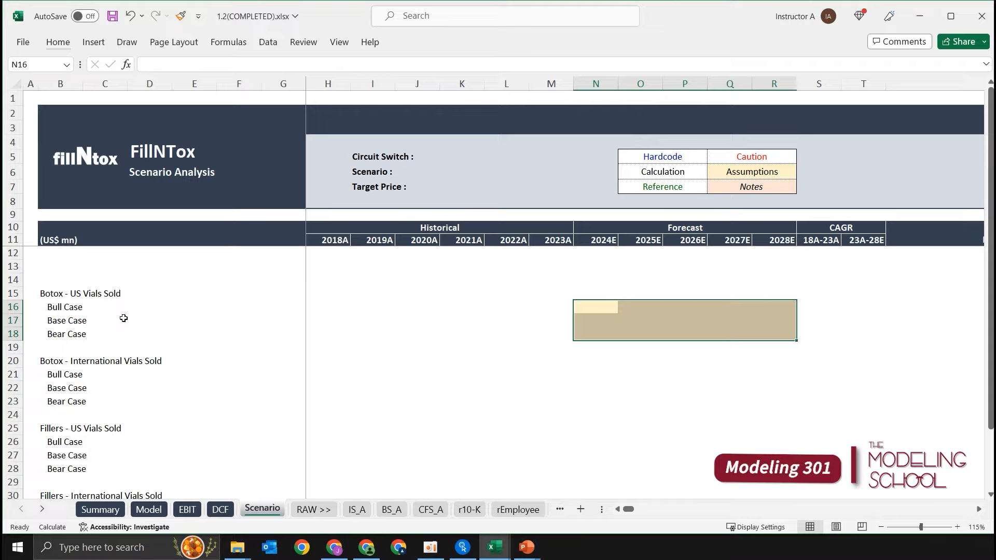
Step: Copy the Botox US Vials Sold growth assumptions for 2024E to 2028E from N37:R37 on the EBIT sheet
{"action": "key", "text": "ctrl+Page_Up"}
{"action": "key", "text": "ctrl+Page_Up"}
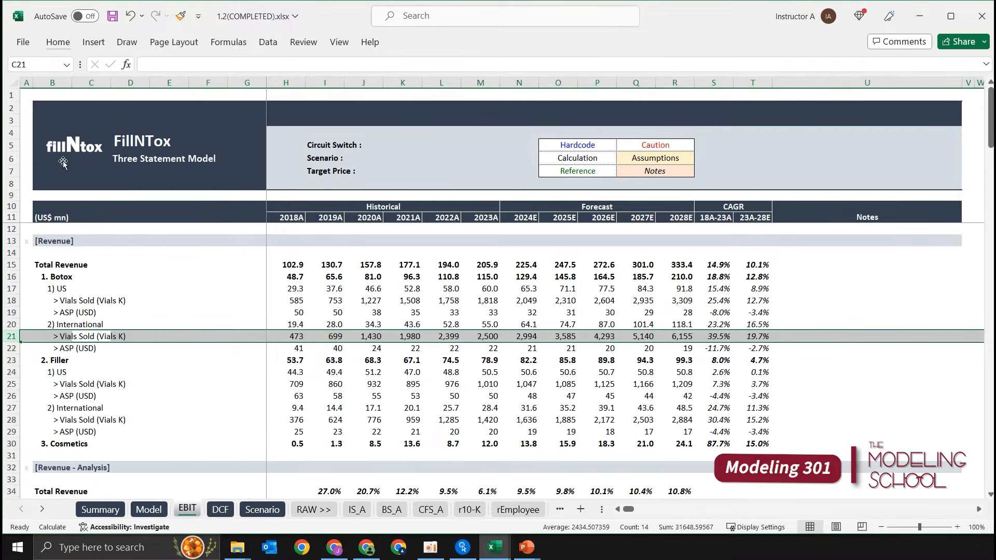
{"action": "scroll", "coordinate": [587, 378], "scroll_direction": "down", "scroll_amount": 6}
{"action": "left_click", "coordinate": [529, 327]}
{"action": "key", "text": "Up"}
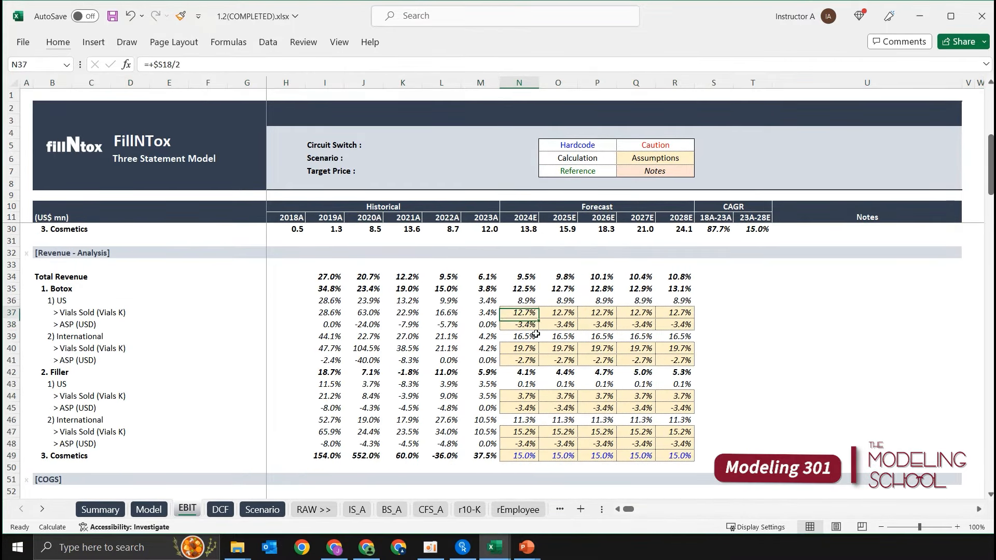
{"action": "key", "text": "shift+Right"}
{"action": "key", "text": "shift+Right"}
{"action": "key", "text": "shift+Right"}
{"action": "key", "text": "shift+Right"}
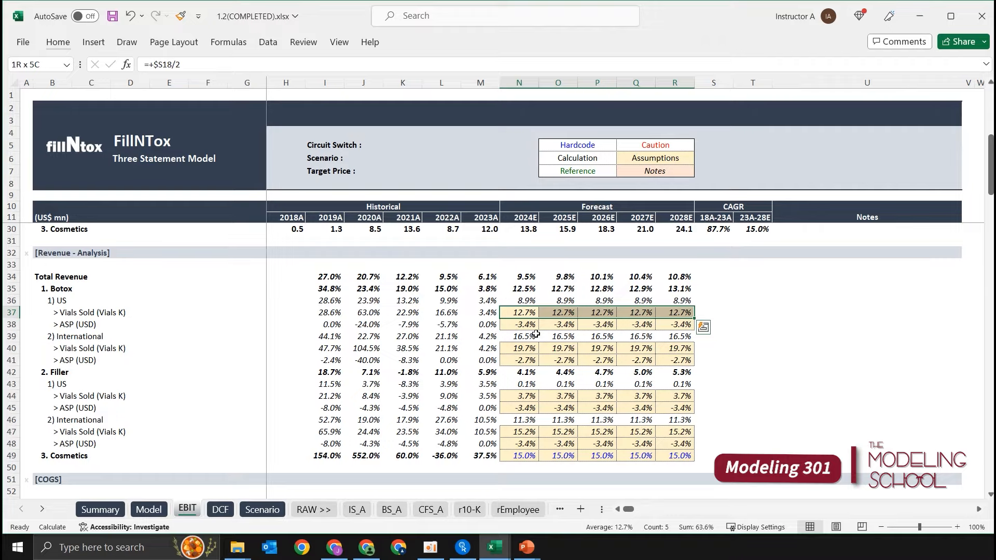
{"action": "key", "text": "ctrl+c"}
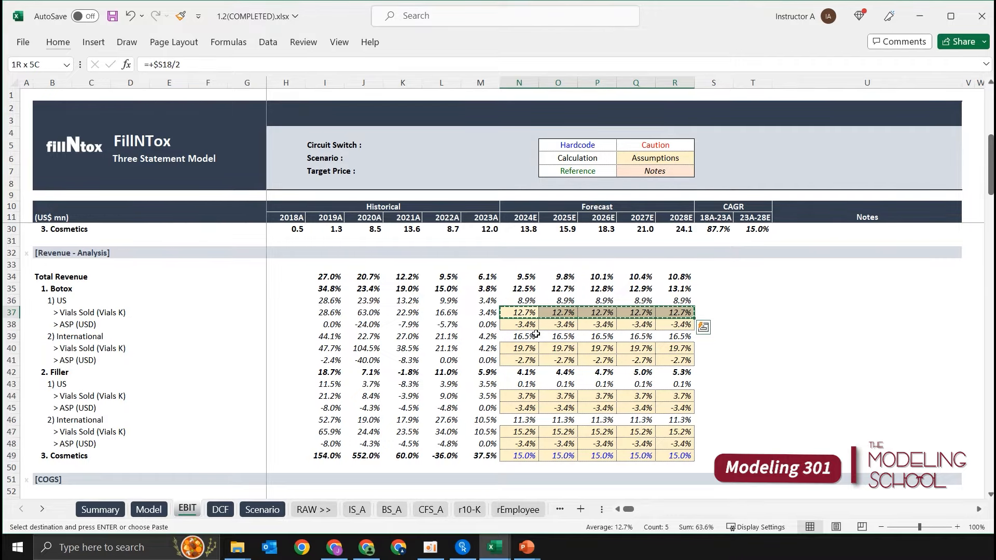
Step: Paste only the formats of the copied assumption cells onto N16:R18 of the Scenario sheet
{"action": "key", "text": "ctrl+Page_Down"}
{"action": "key", "text": "ctrl+Page_Down"}
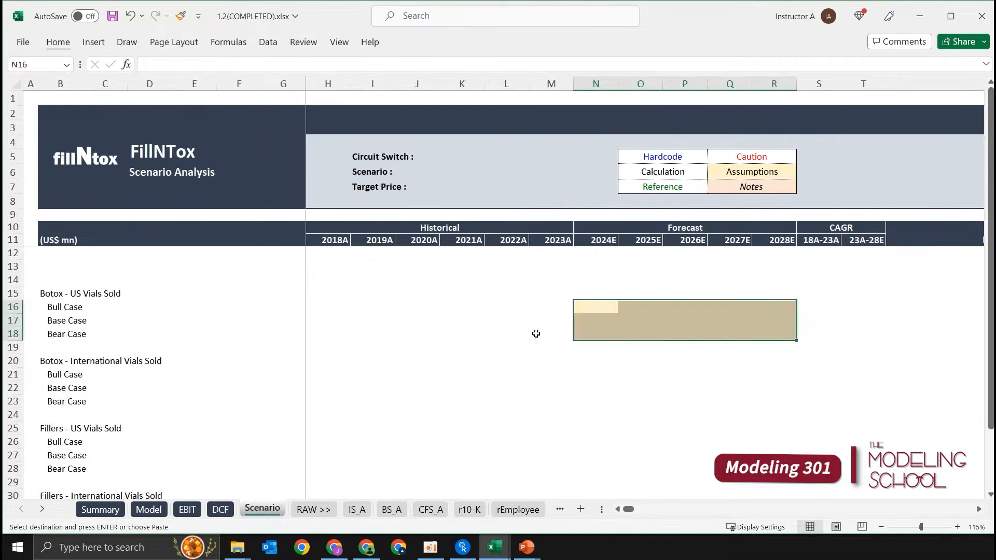
{"action": "key", "text": "Down"}
{"action": "key", "text": "Up"}
{"action": "key", "text": "shift+Down"}
{"action": "key", "text": "shift+Down"}
{"action": "key", "text": "shift+Right"}
{"action": "key", "text": "shift+Right"}
{"action": "key", "text": "shift+Right"}
{"action": "key", "text": "shift+Right"}
{"action": "key", "text": "alt+e"}
{"action": "key", "text": "s"}
{"action": "key", "text": "t"}
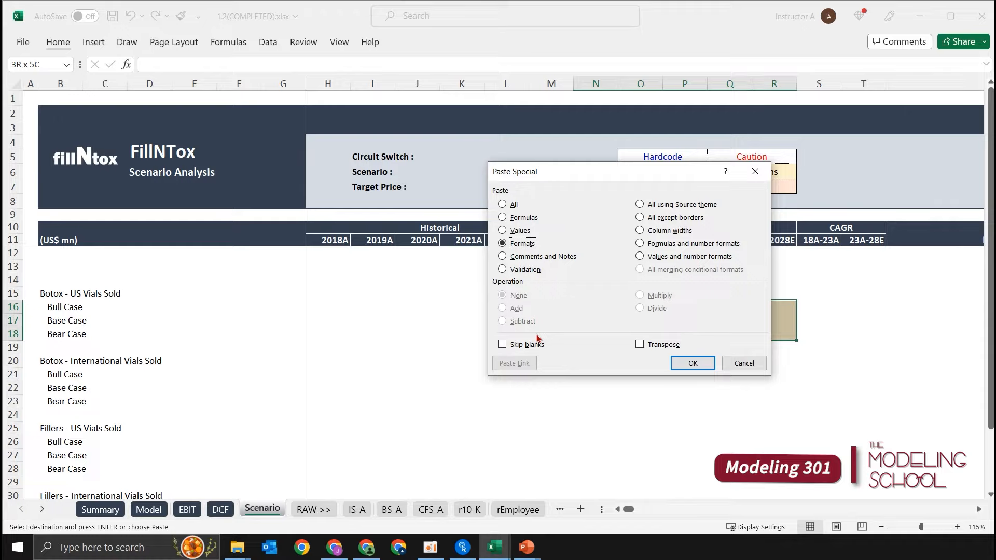
{"action": "key", "text": "Return"}
{"action": "key", "text": "Up"}
{"action": "key", "text": "Down"}
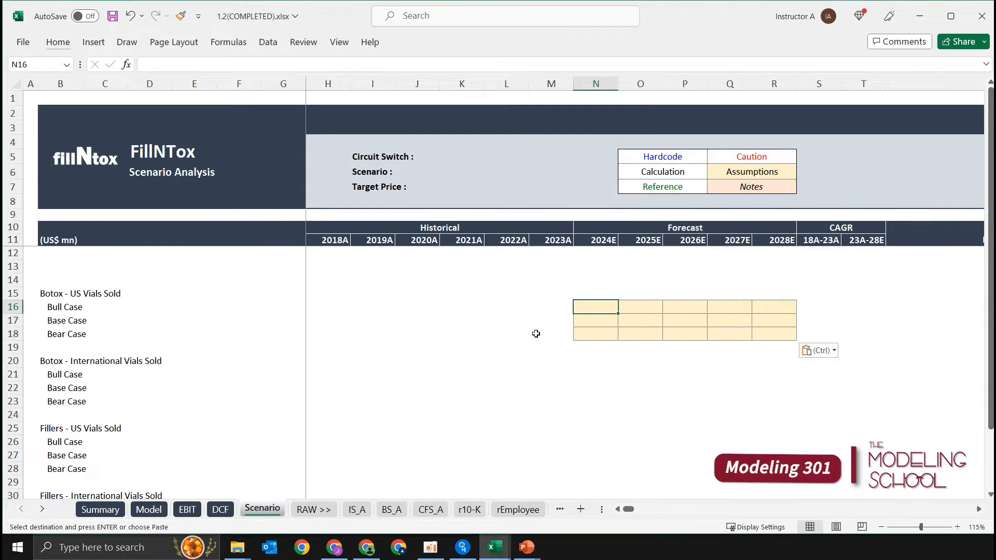
Step: Copy the formatted 2024E to 2028E cells N16:R18 of the Botox - US Vials Sold block
{"action": "key", "text": "shift+Down"}
{"action": "key", "text": "shift+Down"}
{"action": "key", "text": "shift+Right"}
{"action": "key", "text": "shift+Right"}
{"action": "key", "text": "shift+Right"}
{"action": "key", "text": "shift+Right"}
{"action": "key", "text": "ctrl+c"}
Step: Paste only the formats of the copied block onto N21:R23 for Botox - International Vials Sold
{"action": "key", "text": "Down"}
{"action": "key", "text": "Down"}
{"action": "key", "text": "Down"}
{"action": "key", "text": "Down"}
{"action": "key", "text": "Down"}
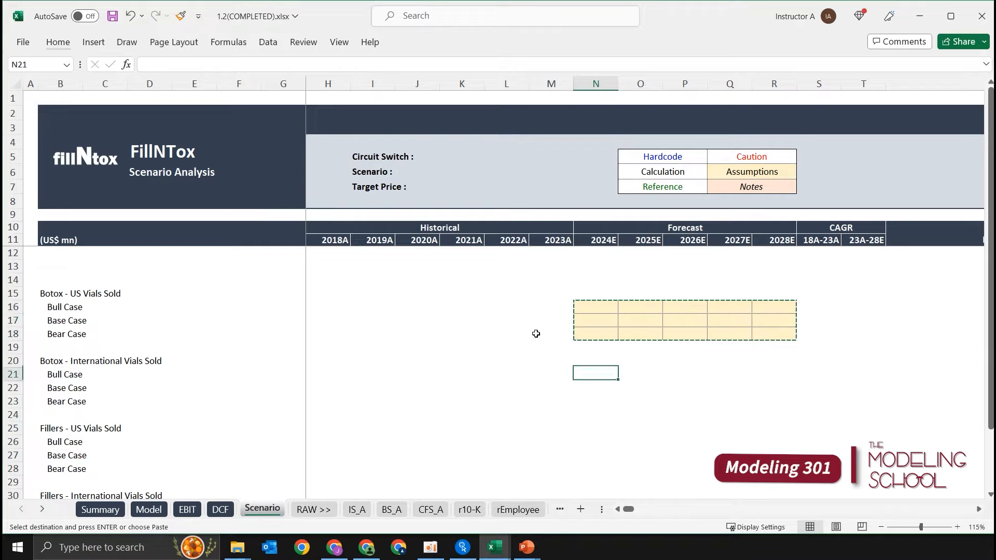
{"action": "key", "text": "alt+h"}
{"action": "key", "text": "v"}
{"action": "key", "text": "s"}
{"action": "key", "text": "t"}
{"action": "key", "text": "Return"}
Step: Paste the copied block onto N26:R28 for Fillers - US Vials Sold
{"action": "key", "text": "Down"}
{"action": "key", "text": "Down"}
{"action": "key", "text": "Down"}
{"action": "key", "text": "Down"}
{"action": "key", "text": "Down"}
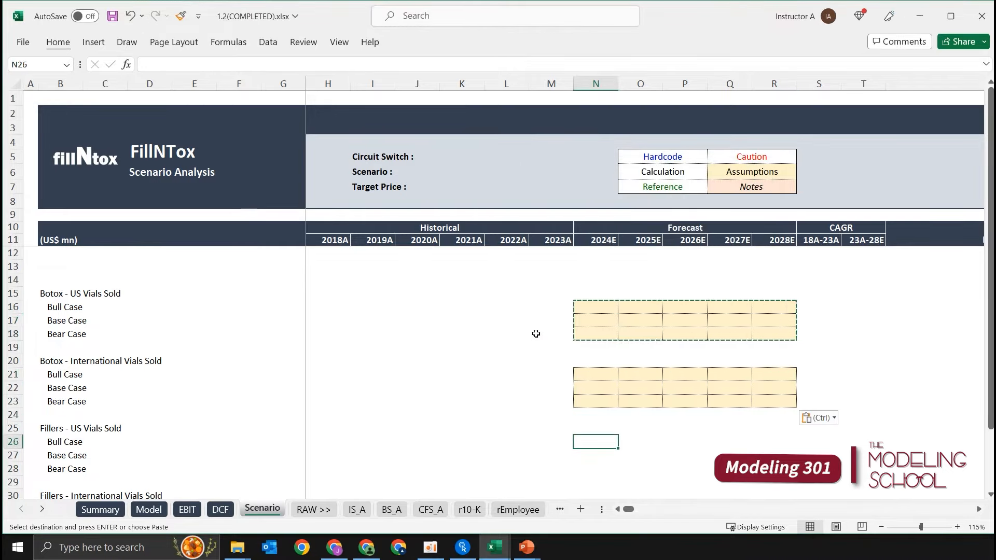
{"action": "scroll", "coordinate": [595, 368], "scroll_direction": "down", "scroll_amount": 3}
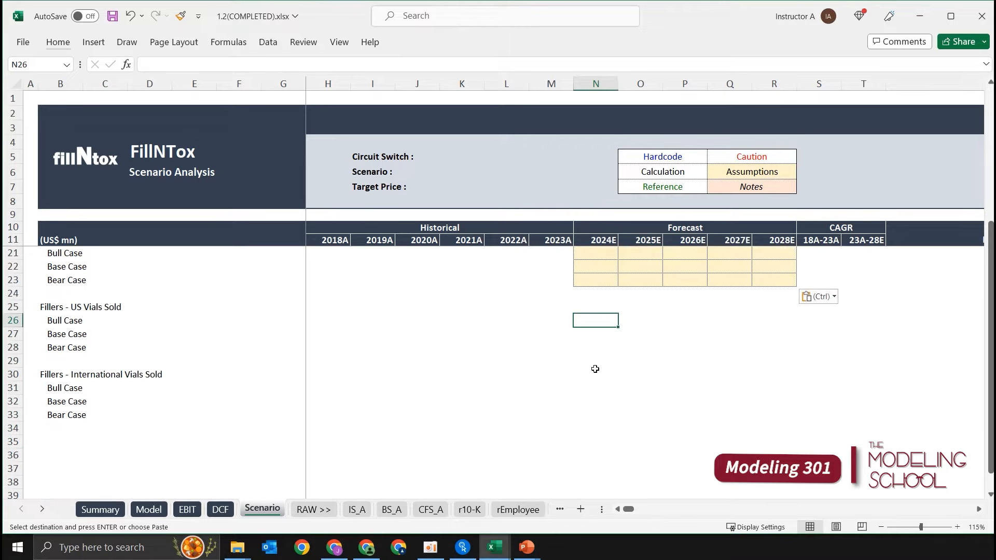
{"action": "key", "text": "ctrl+v"}
Step: Paste the copied block onto N31:R33 for Fillers - International Vials Sold, and save the workbook
{"action": "key", "text": "Down"}
{"action": "key", "text": "Down"}
{"action": "key", "text": "Down"}
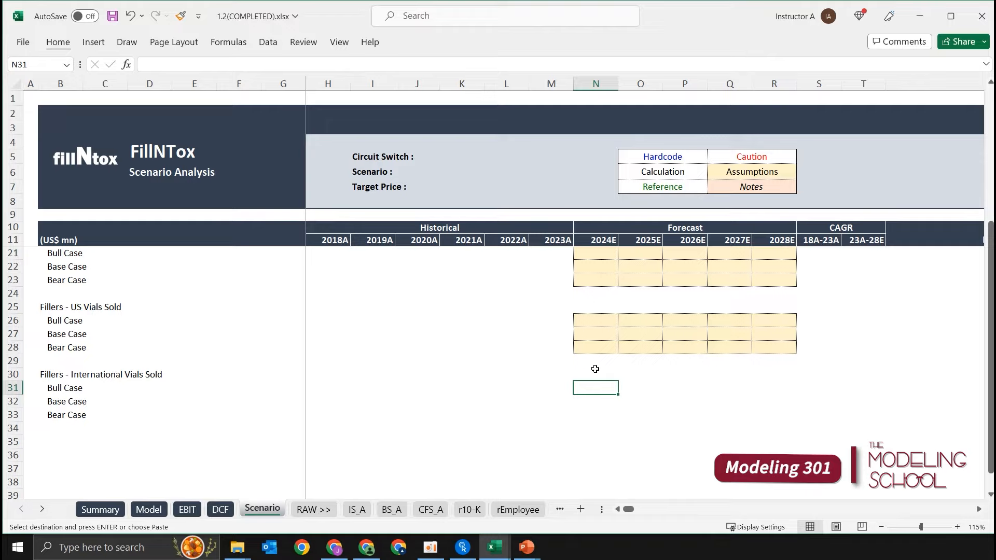
{"action": "key", "text": "ctrl+v"}
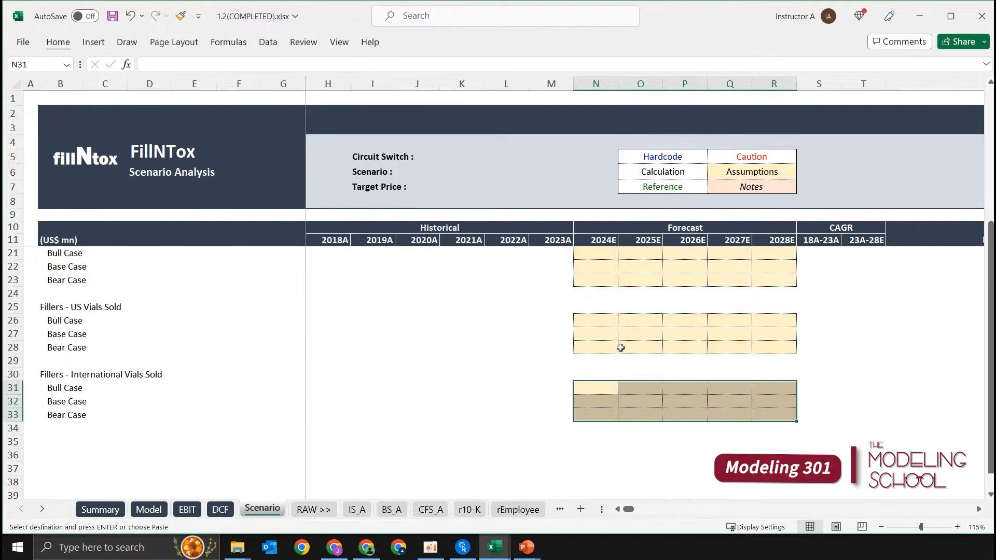
{"action": "scroll", "coordinate": [623, 348], "scroll_direction": "up", "scroll_amount": 3}
{"action": "key", "text": "Escape"}
{"action": "left_click", "coordinate": [472, 361]}
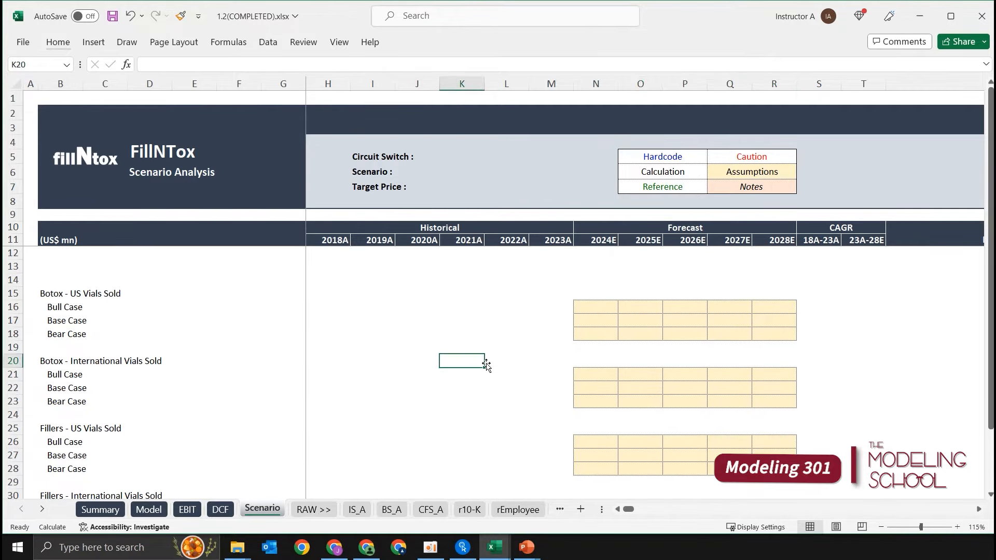
{"action": "key", "text": "ctrl+s"}
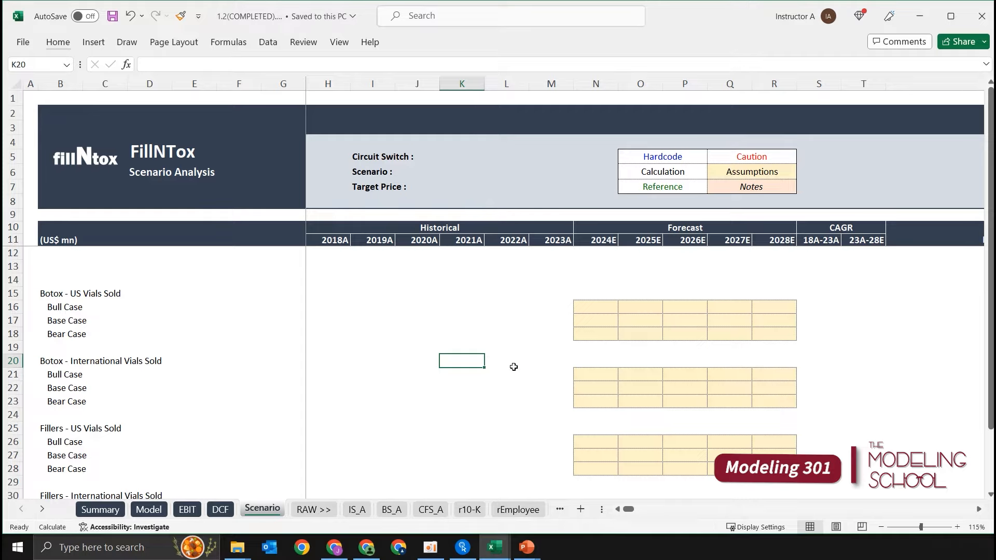
{"action": "key", "text": "Up"}
{"action": "key", "text": "Up"}
{"action": "key", "text": "Up"}
{"action": "key", "text": "Right"}
{"action": "key", "text": "Right"}
{"action": "key", "text": "Right"}
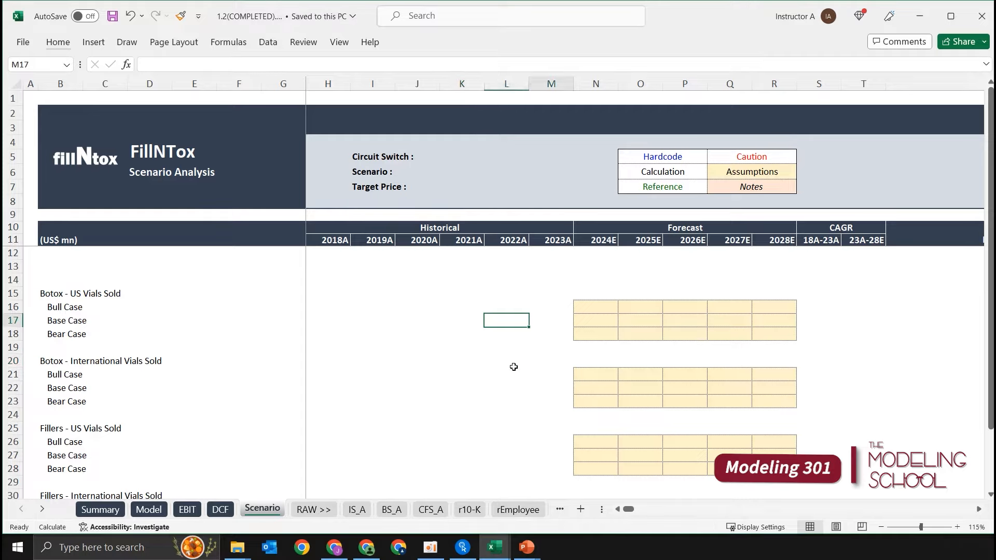
{"action": "key", "text": "Up"}
{"action": "key", "text": "shift+Down"}
{"action": "key", "text": "shift+Down"}
{"action": "key", "text": "Up"}
{"action": "key", "text": "Left"}
{"action": "key", "text": "Left"}
{"action": "key", "text": "Left"}
{"action": "key", "text": "Left"}
{"action": "key", "text": "Left"}
{"action": "key", "text": "Left"}
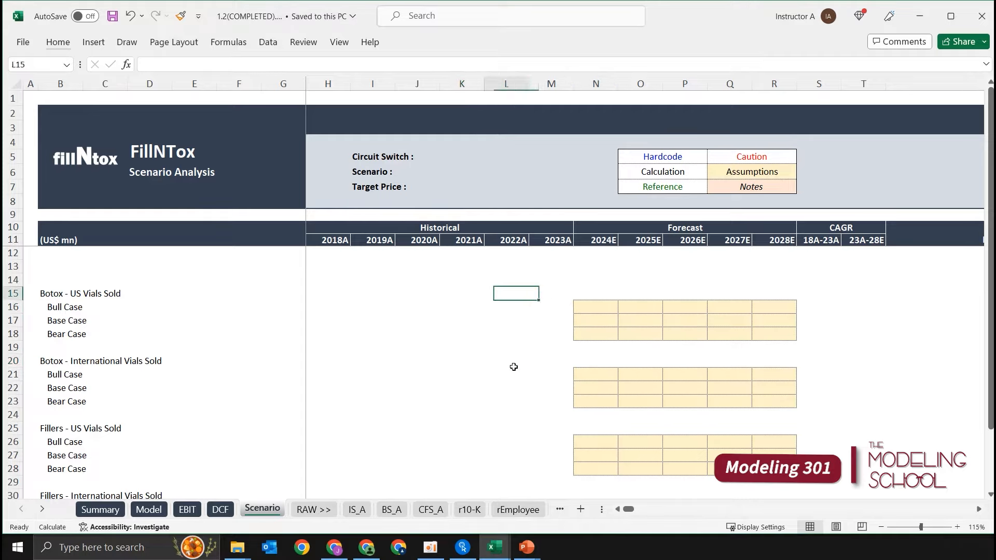
{"action": "key", "text": "Left"}
{"action": "key", "text": "Right"}
{"action": "key", "text": "Right"}
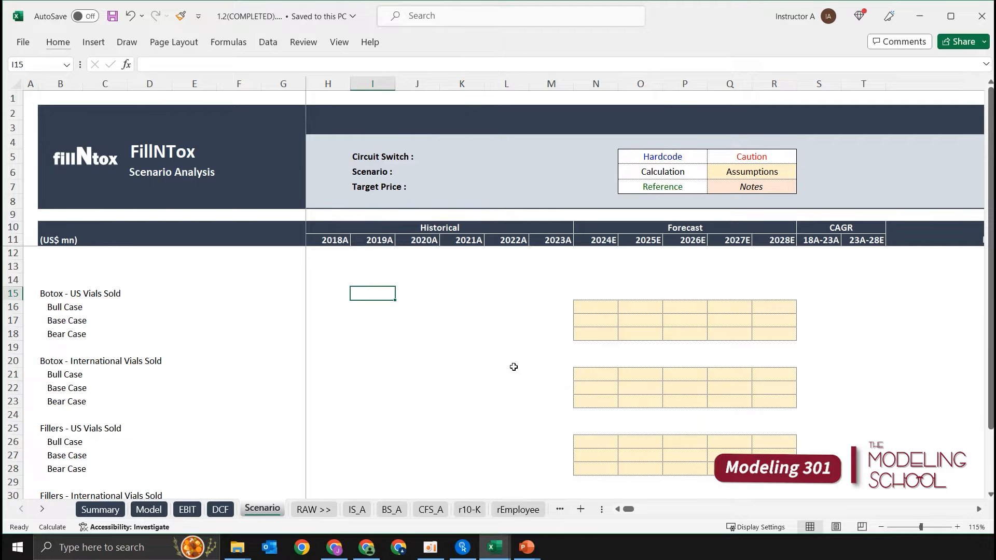
{"action": "key", "text": "shift+Right"}
{"action": "key", "text": "shift+Right"}
{"action": "key", "text": "shift+Right"}
{"action": "key", "text": "shift+Right"}
{"action": "key", "text": "shift+Left"}
{"action": "key", "text": "shift+Left"}
{"action": "key", "text": "shift+Left"}
{"action": "key", "text": "shift+Left"}
{"action": "key", "text": "Down"}
{"action": "key", "text": "shift+Down"}
{"action": "key", "text": "shift+Down"}
{"action": "key", "text": "shift+Down"}
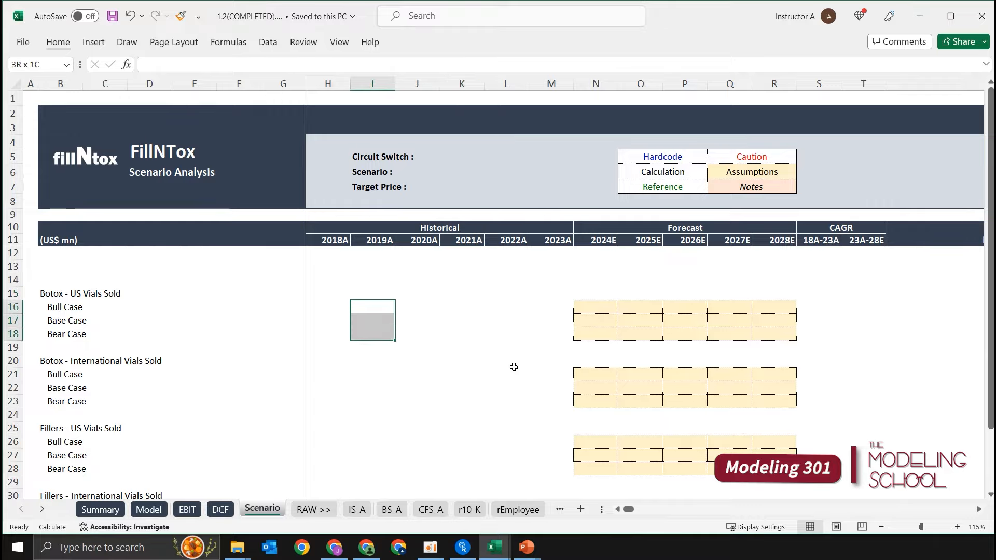
{"action": "key", "text": "shift+Up"}
{"action": "key", "text": "Up"}
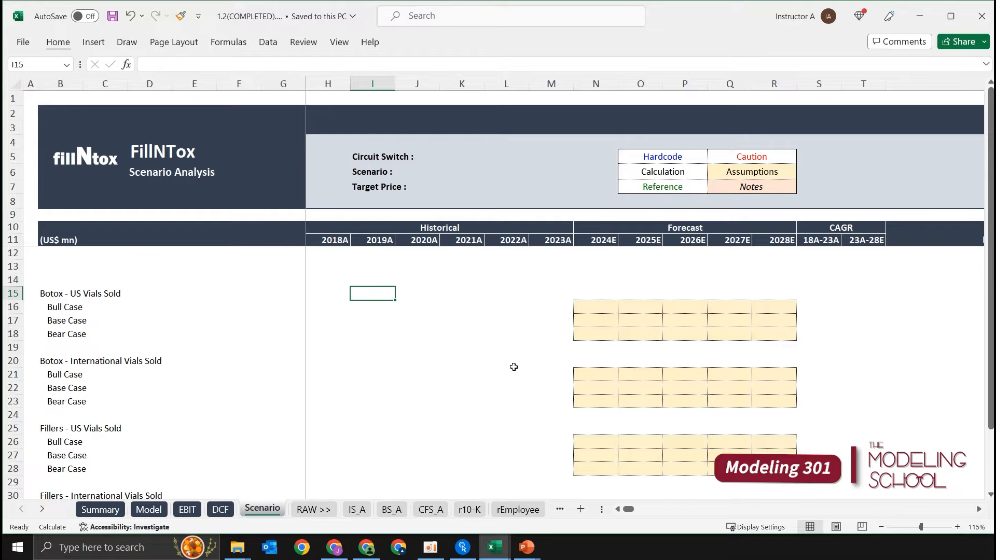
{"action": "key", "text": "Left"}
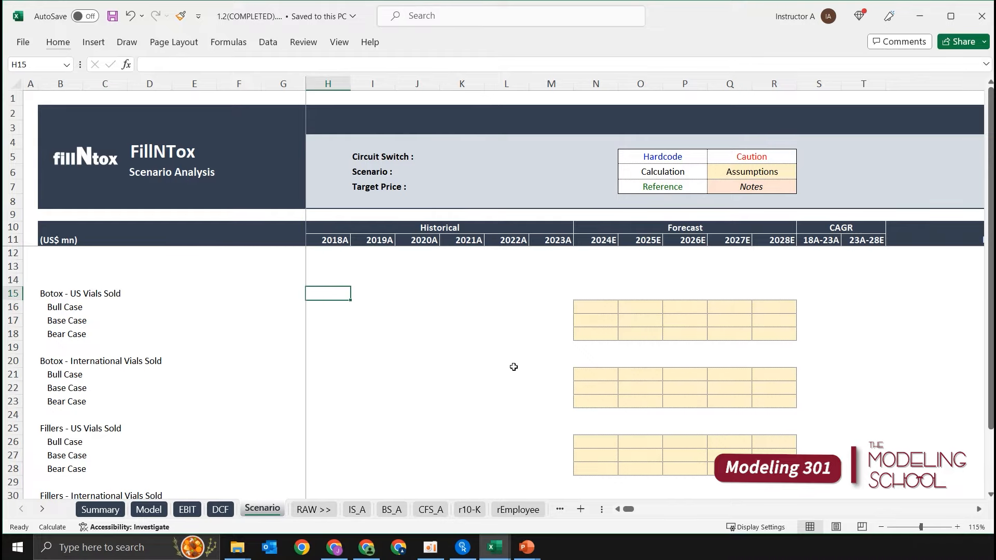
Step: Check the historical growth rates in the Revenue - Analysis section of the EBIT sheet, and return to the Scenario sheet
{"action": "key", "text": "ctrl+Page_Up"}
{"action": "key", "text": "ctrl+Page_Up"}
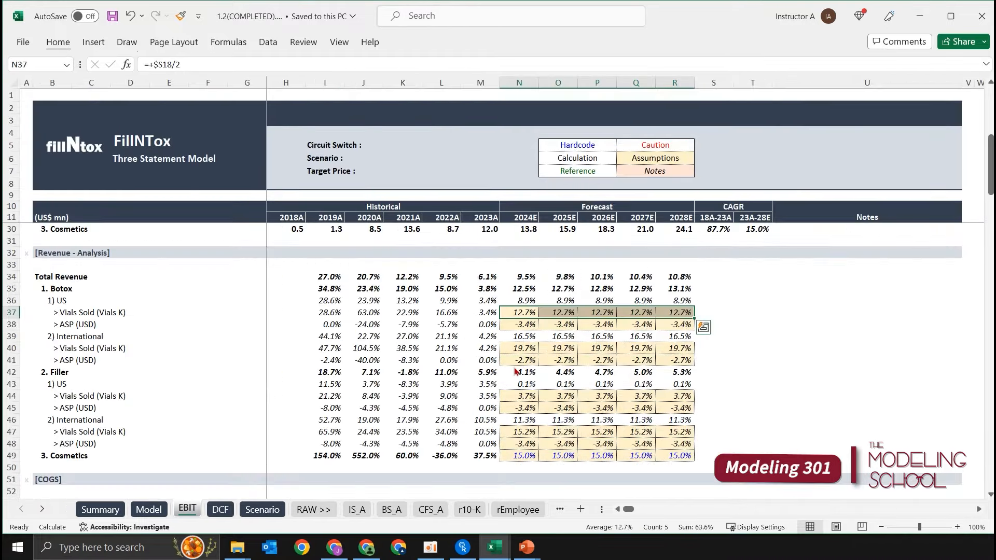
{"action": "left_click_drag", "start_coordinate": [287, 279], "coordinate": [290, 397]}
{"action": "scroll", "coordinate": [292, 392], "scroll_direction": "up", "scroll_amount": 2}
{"action": "left_click", "coordinate": [331, 337]}
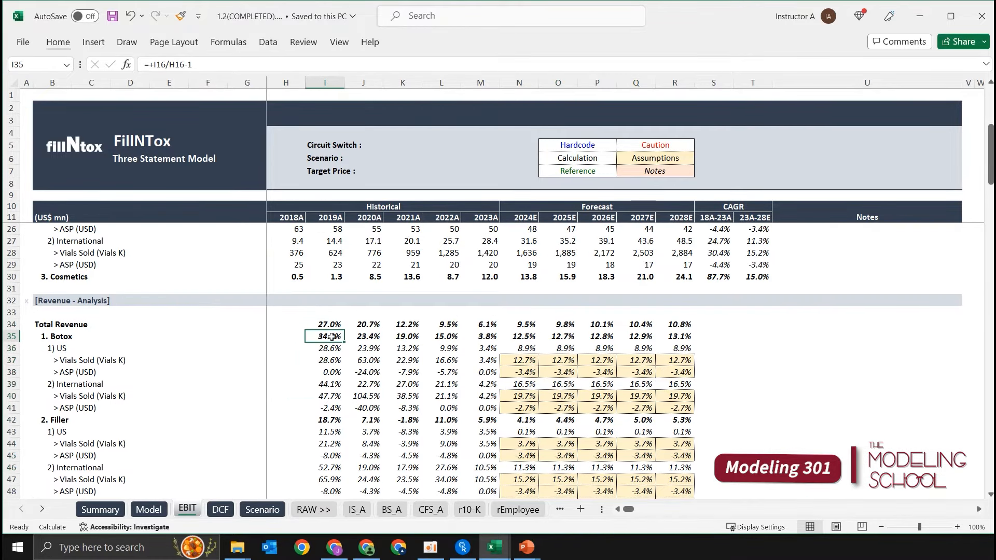
{"action": "key", "text": "ctrl+Page_Down"}
{"action": "key", "text": "ctrl+Page_Down"}
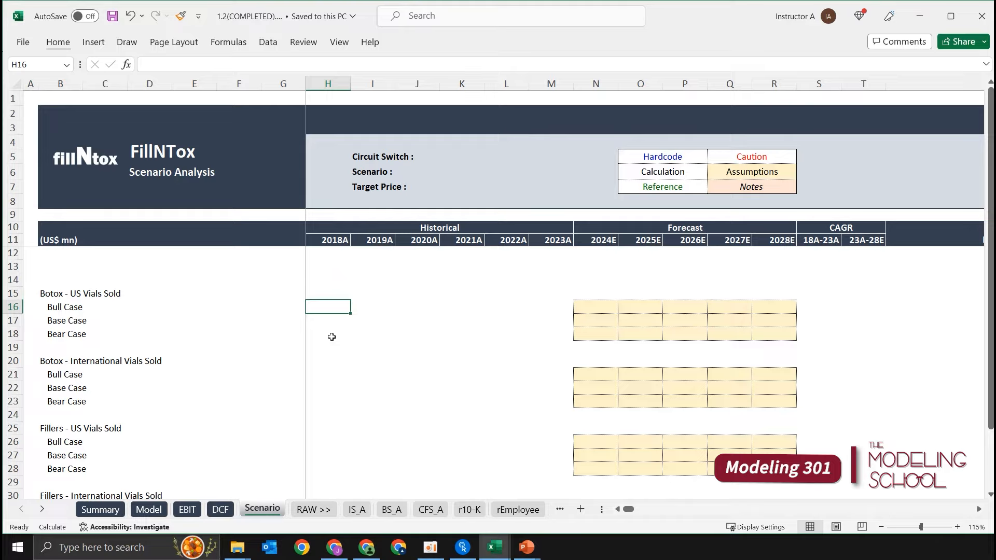
Step: Link the 2019A cell I15 of Botox - US Vials Sold to the US Vials Sold growth in EBIT!I37
{"action": "key", "text": "Right"}
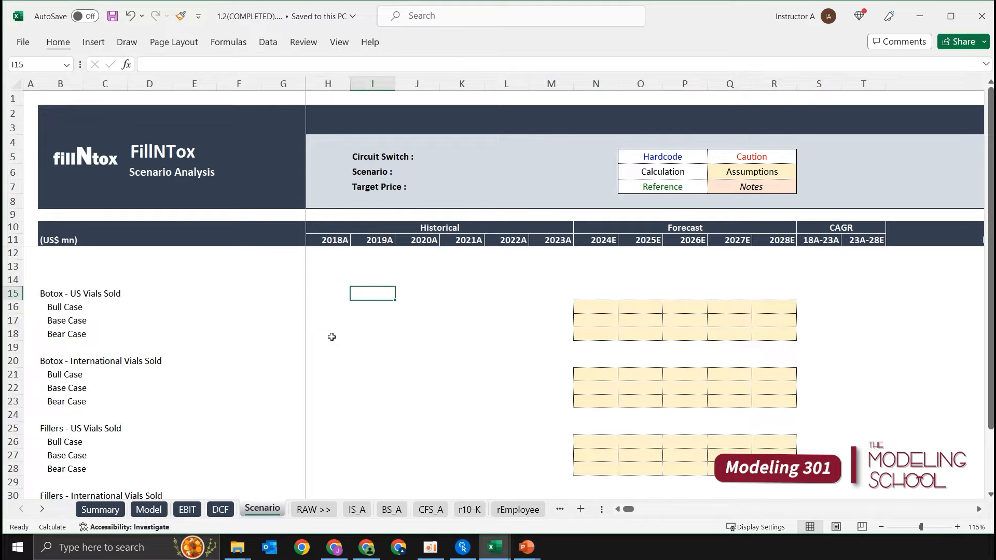
{"action": "type", "text": "="}
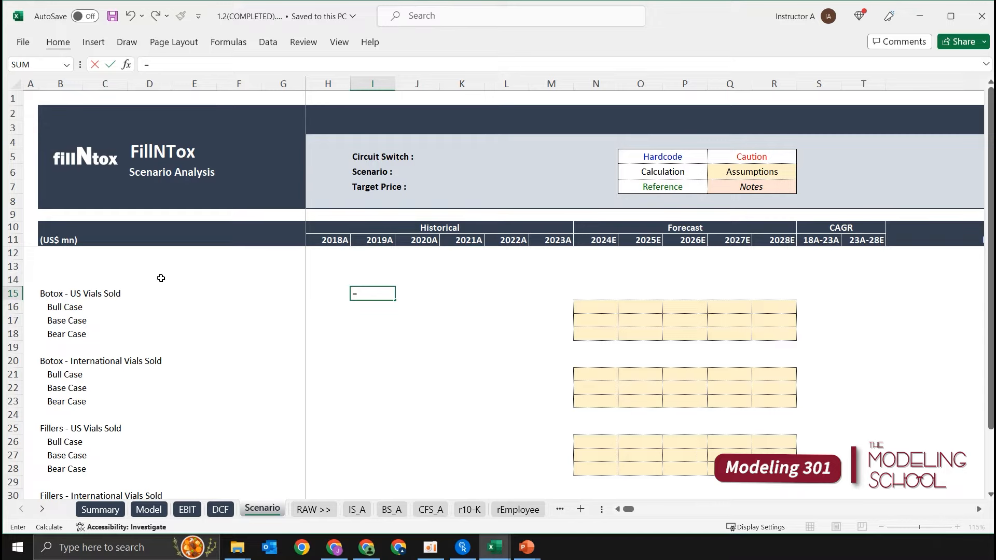
{"action": "key", "text": "ctrl+Page_Up"}
{"action": "key", "text": "ctrl+Page_Up"}
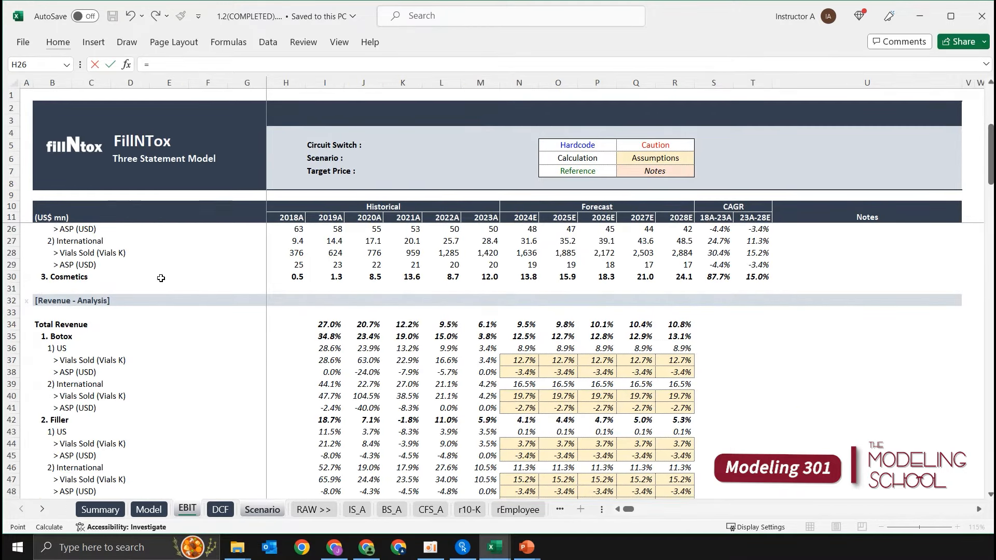
{"action": "left_click", "coordinate": [69, 361]}
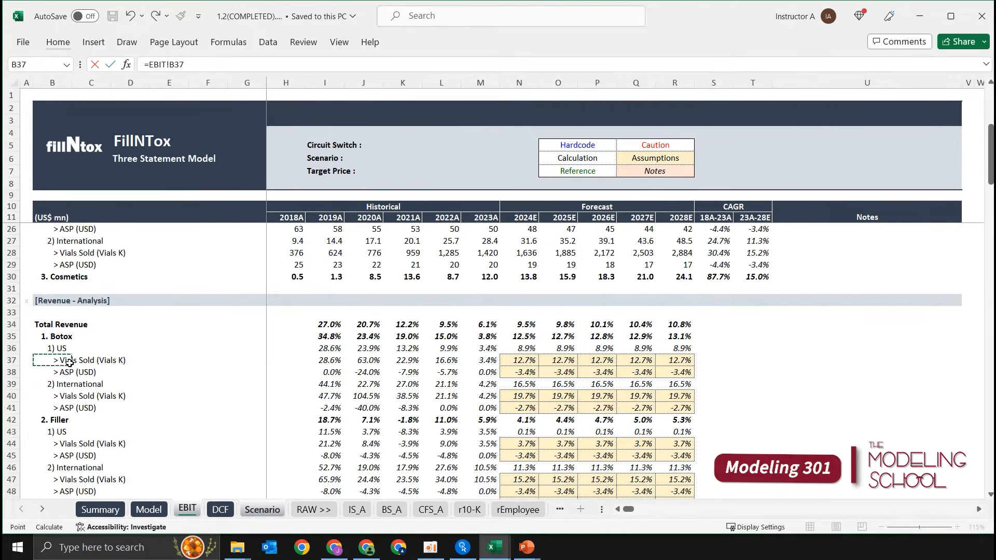
{"action": "key", "text": "Right"}
{"action": "key", "text": "Right"}
{"action": "key", "text": "Right"}
{"action": "key", "text": "Right"}
{"action": "key", "text": "Right"}
{"action": "key", "text": "Right"}
{"action": "key", "text": "Right"}
{"action": "key", "text": "shift+Right"}
{"action": "key", "text": "shift+Right"}
{"action": "key", "text": "shift+Right"}
{"action": "key", "text": "shift+Right"}
{"action": "key", "text": "shift+Left"}
{"action": "key", "text": "shift+Left"}
{"action": "key", "text": "shift+Left"}
{"action": "key", "text": "shift+Left"}
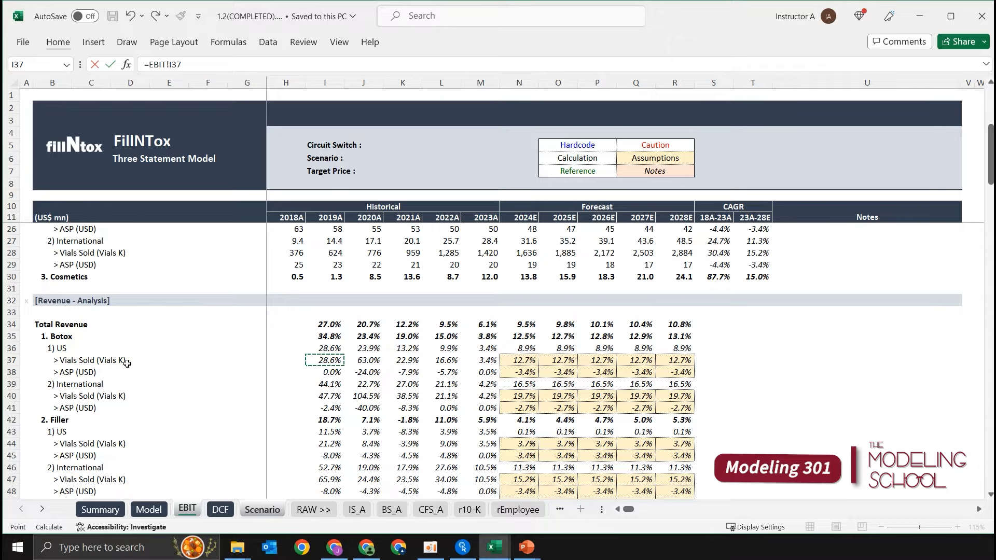
{"action": "key", "text": "ctrl+Return"}
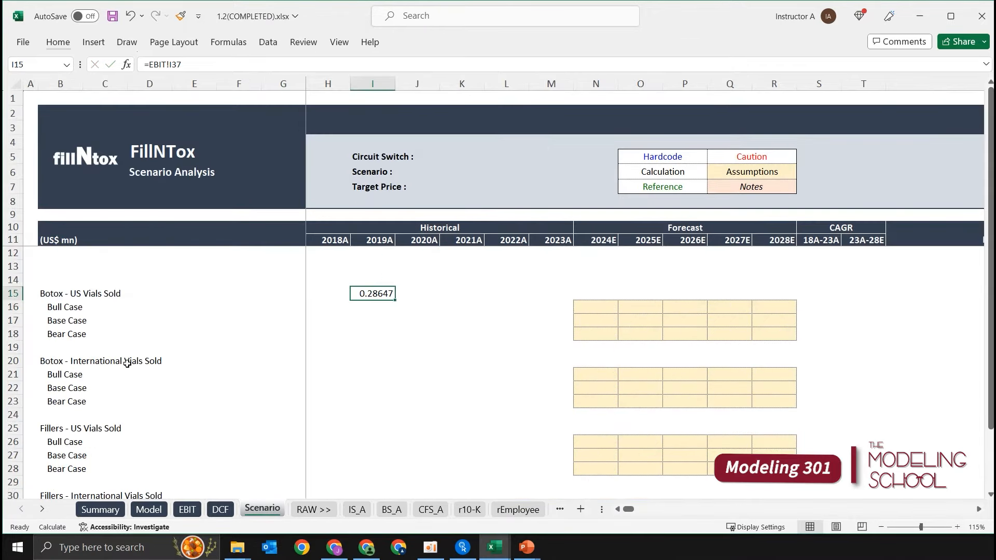
Step: Fill the I15 link across to M15 so it covers 2019A to 2023A
{"action": "key", "text": "shift+Right"}
{"action": "key", "text": "shift+Right"}
{"action": "key", "text": "shift+Right"}
{"action": "key", "text": "shift+Right"}
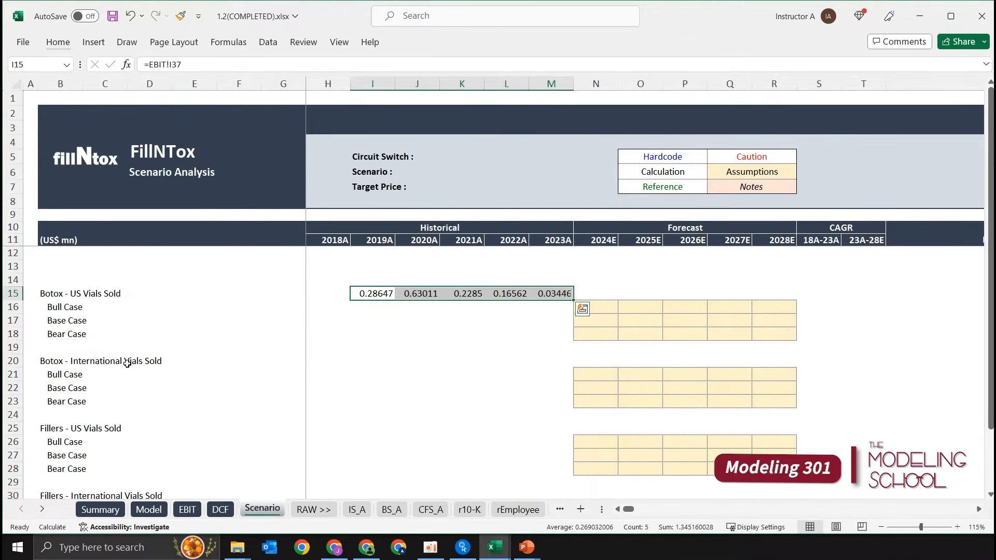
{"action": "key", "text": "Down"}
{"action": "key", "text": "Up"}
{"action": "key", "text": "shift+Right"}
{"action": "key", "text": "shift+Right"}
{"action": "key", "text": "shift+Right"}
{"action": "key", "text": "shift+Right"}
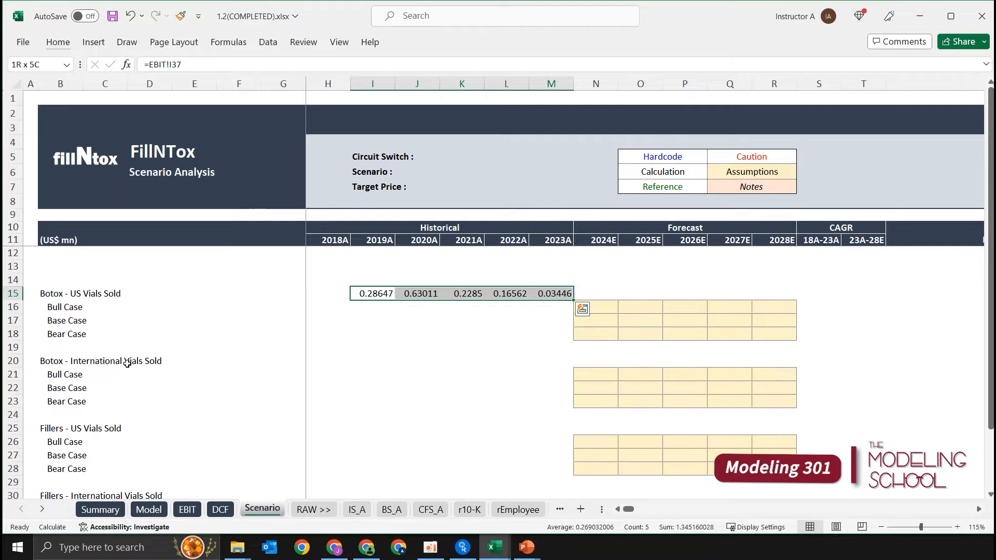
{"action": "key", "text": "Left"}
{"action": "key", "text": "Right"}
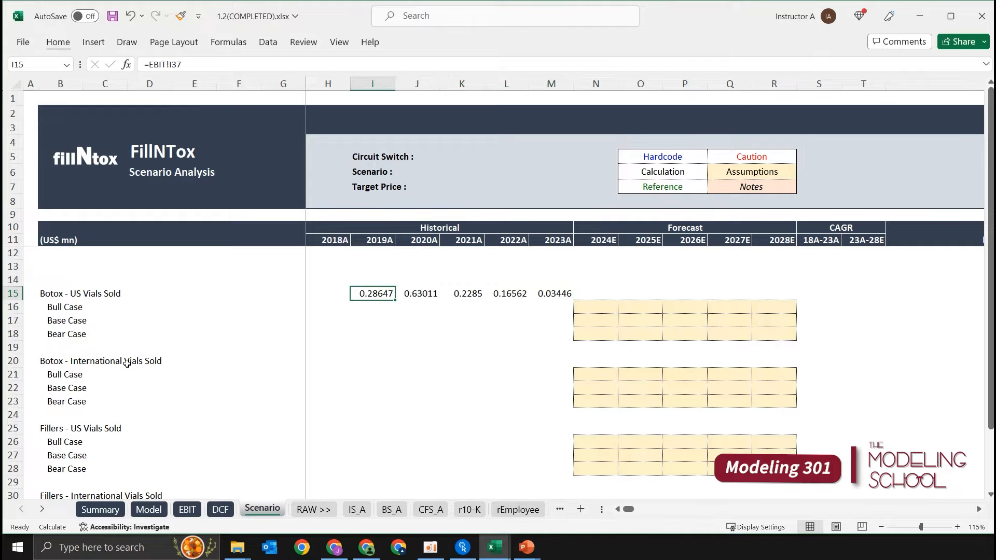
Step: Format I15:R15 of the Botox - US Vials Sold row as percentages with one decimal place
{"action": "key", "text": "shift+Right"}
{"action": "key", "text": "shift+Right"}
{"action": "key", "text": "shift+Right"}
{"action": "key", "text": "shift+Right"}
{"action": "key", "text": "shift+Right"}
{"action": "key", "text": "shift+Right"}
{"action": "key", "text": "shift+Right"}
{"action": "key", "text": "shift+Right"}
{"action": "key", "text": "shift+Right"}
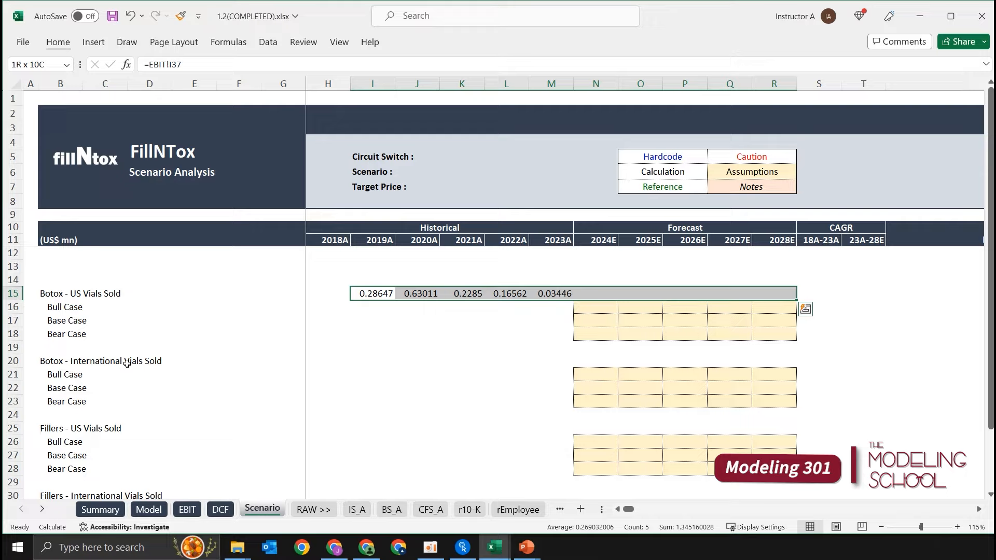
{"action": "key", "text": "ctrl+shift+5"}
{"action": "key", "text": "alt"}
{"action": "key", "text": "h"}
{"action": "key", "text": "0"}
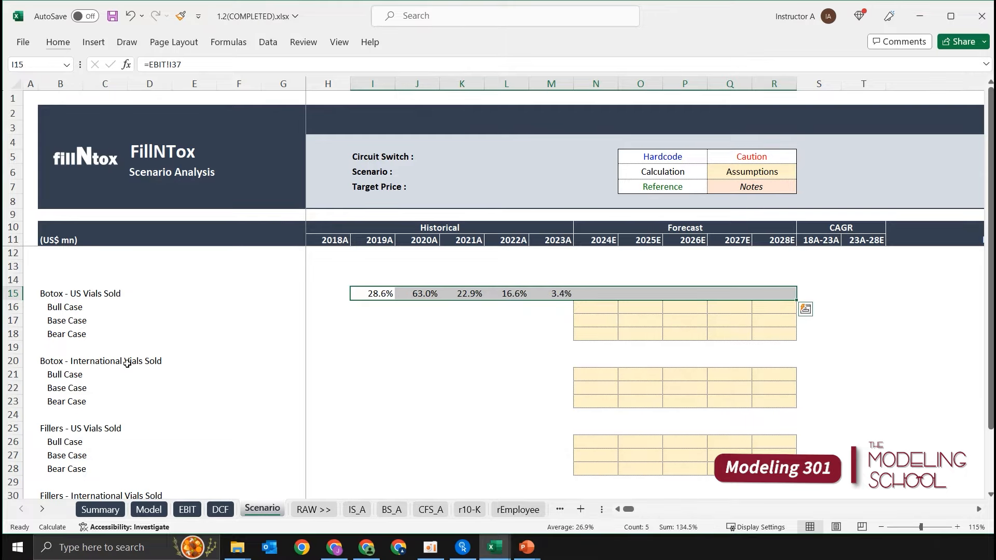
{"action": "key", "text": "Up"}
{"action": "key", "text": "Down"}
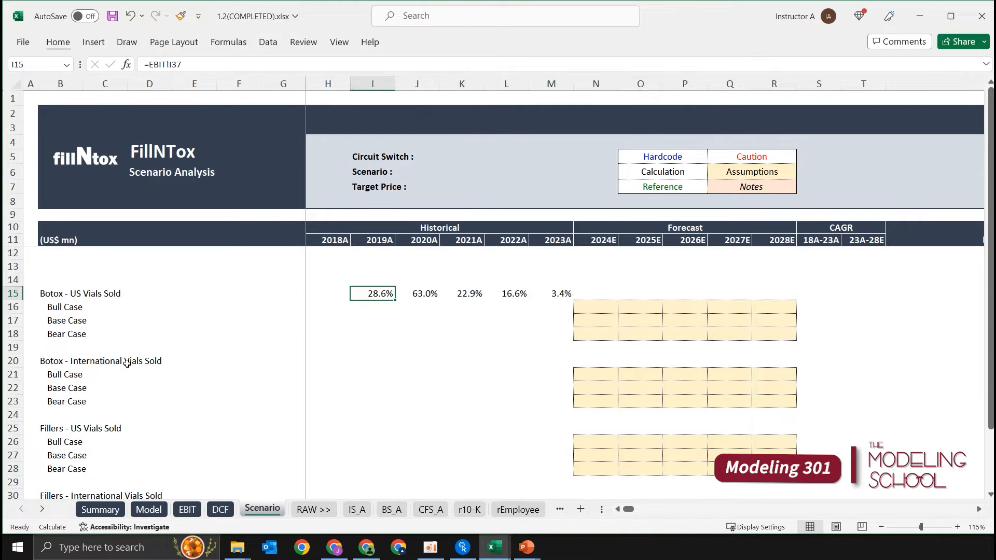
Step: Copy the percentage-formatted cells I15:R15 of the Botox - US Vials Sold row
{"action": "key", "text": "shift+Right"}
{"action": "key", "text": "shift+Right"}
{"action": "key", "text": "shift+Right"}
{"action": "key", "text": "shift+Right"}
{"action": "key", "text": "shift+Right"}
{"action": "key", "text": "shift+Right"}
{"action": "key", "text": "shift+Right"}
{"action": "key", "text": "shift+Right"}
{"action": "key", "text": "shift+Right"}
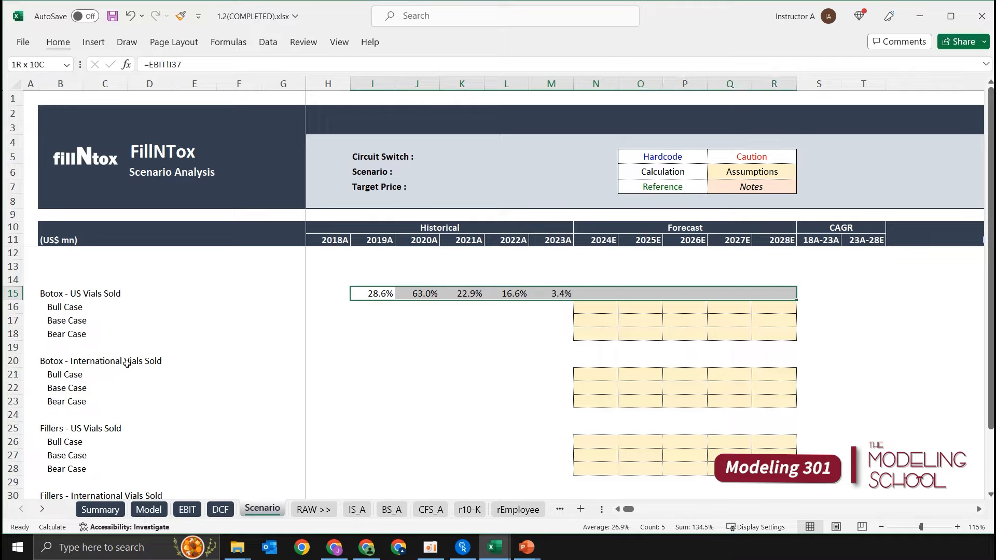
{"action": "key", "text": "Up"}
{"action": "key", "text": "Down"}
{"action": "key", "text": "shift+Right"}
{"action": "key", "text": "shift+Right"}
{"action": "key", "text": "shift+Right"}
{"action": "key", "text": "shift+Right"}
{"action": "key", "text": "shift+Right"}
{"action": "key", "text": "shift+Right"}
{"action": "key", "text": "shift+Right"}
{"action": "key", "text": "shift+Right"}
{"action": "key", "text": "shift+Right"}
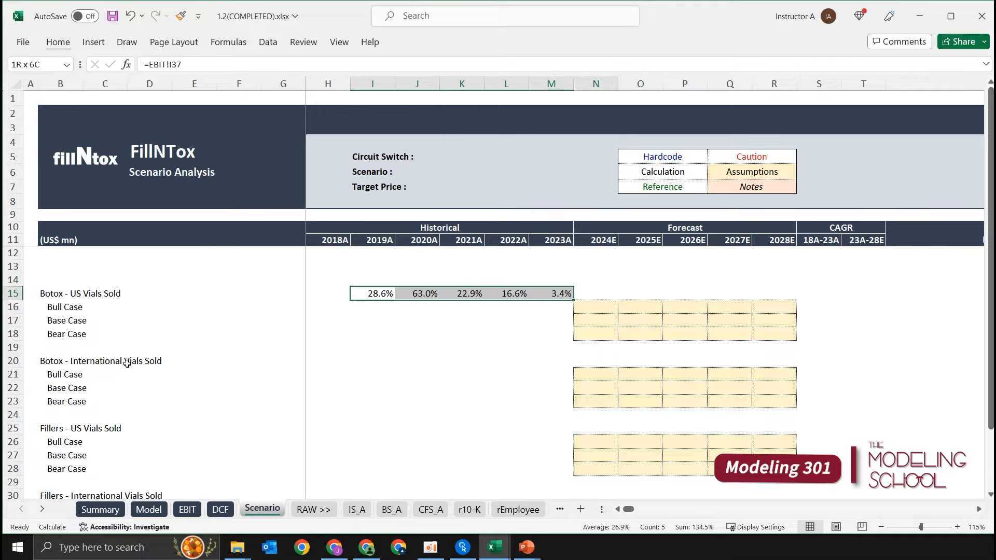
{"action": "key", "text": "ctrl+c"}
Step: Paste only the copied formats onto I20:R20 of the Botox - International Vials Sold row
{"action": "key", "text": "Down"}
{"action": "key", "text": "Down"}
{"action": "key", "text": "Down"}
{"action": "key", "text": "Down"}
{"action": "key", "text": "Down"}
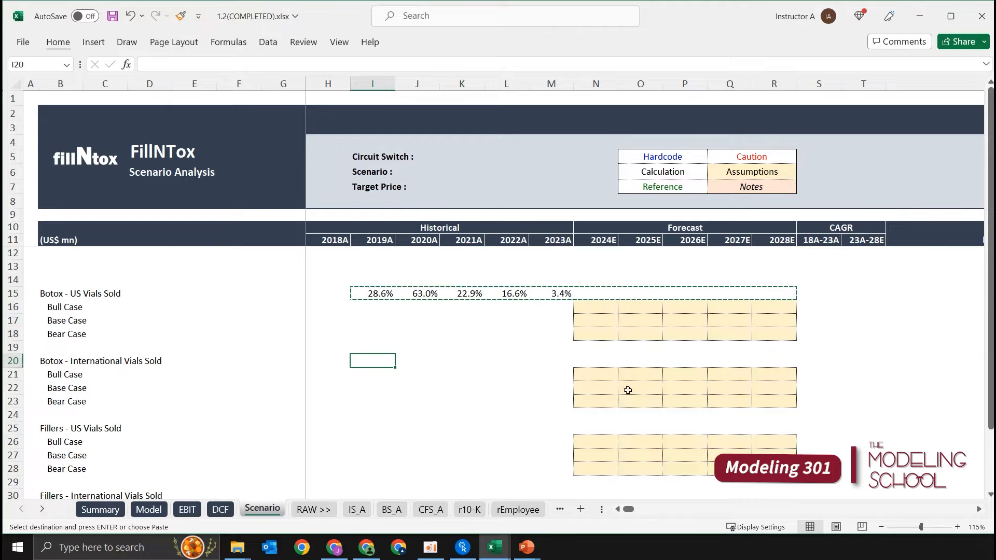
{"action": "key", "text": "alt"}
{"action": "key", "text": "e"}
{"action": "key", "text": "s"}
{"action": "key", "text": "t"}
{"action": "key", "text": "Return"}
Step: Paste only the copied formats onto I30:R30 of the Fillers - International Vials Sold row
{"action": "key", "text": "Down"}
{"action": "key", "text": "Down"}
{"action": "key", "text": "Down"}
{"action": "key", "text": "Down"}
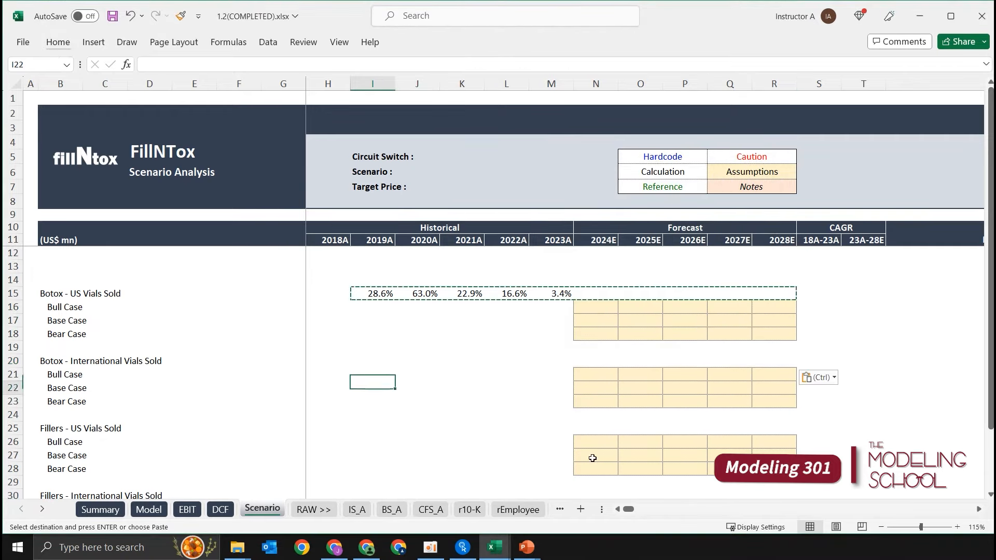
{"action": "key", "text": "Down"}
{"action": "key", "text": "Down"}
{"action": "key", "text": "Down"}
{"action": "key", "text": "Down"}
{"action": "key", "text": "Down"}
{"action": "key", "text": "Down"}
{"action": "key", "text": "Down"}
{"action": "key", "text": "Up"}
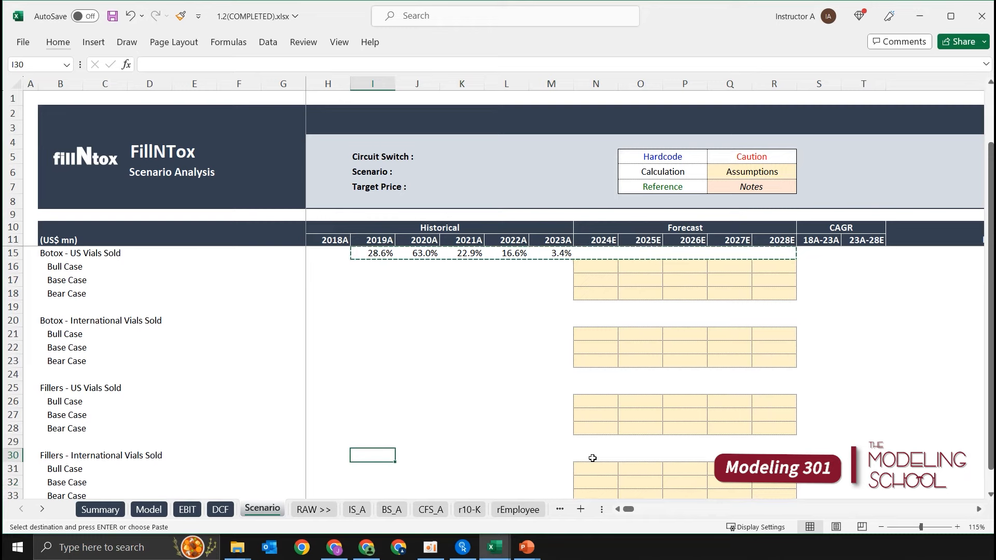
{"action": "key", "text": "ctrl+alt+v"}
{"action": "key", "text": "Escape"}
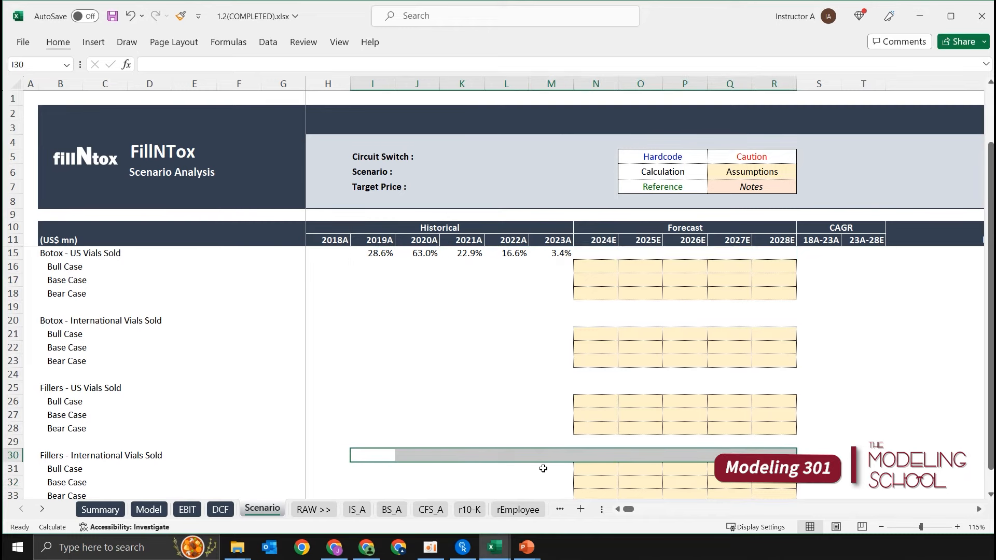
Step: Link I20, the 2019A cell of Botox - International Vials Sold, to the matching Vials Sold growth in I40 of the EBIT sheet
{"action": "scroll", "coordinate": [518, 441], "scroll_direction": "up", "scroll_amount": 1}
{"action": "left_click", "coordinate": [352, 350]}
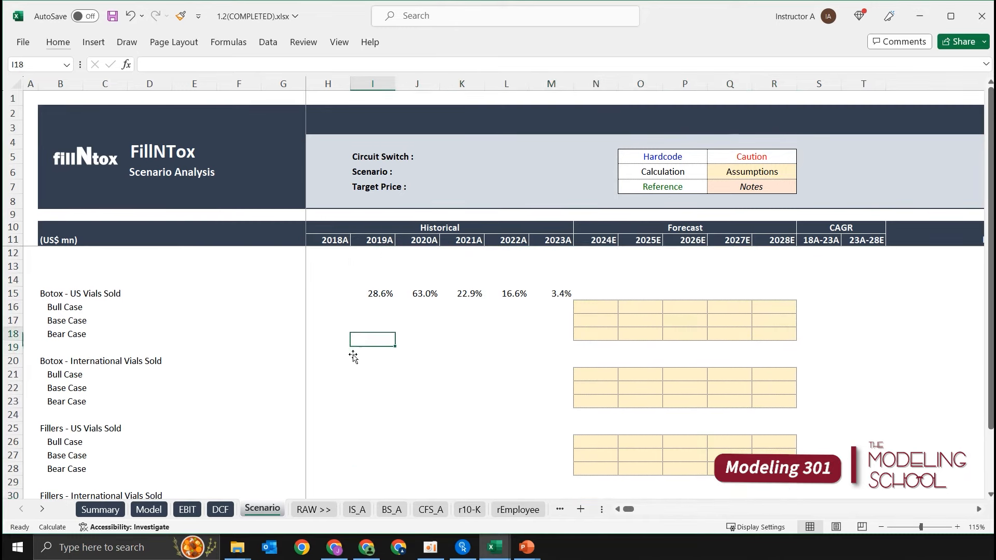
{"action": "left_click", "coordinate": [353, 357]}
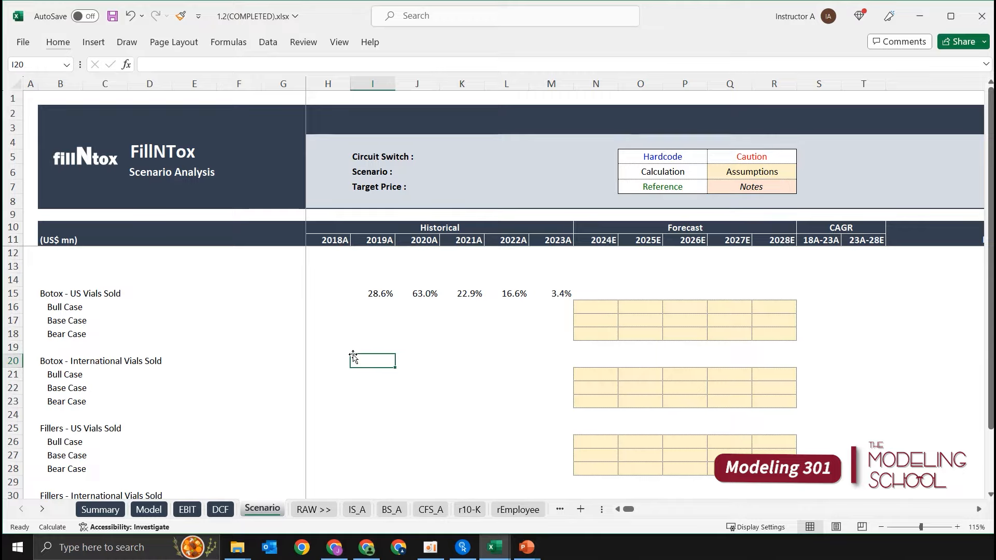
{"action": "type", "text": "="}
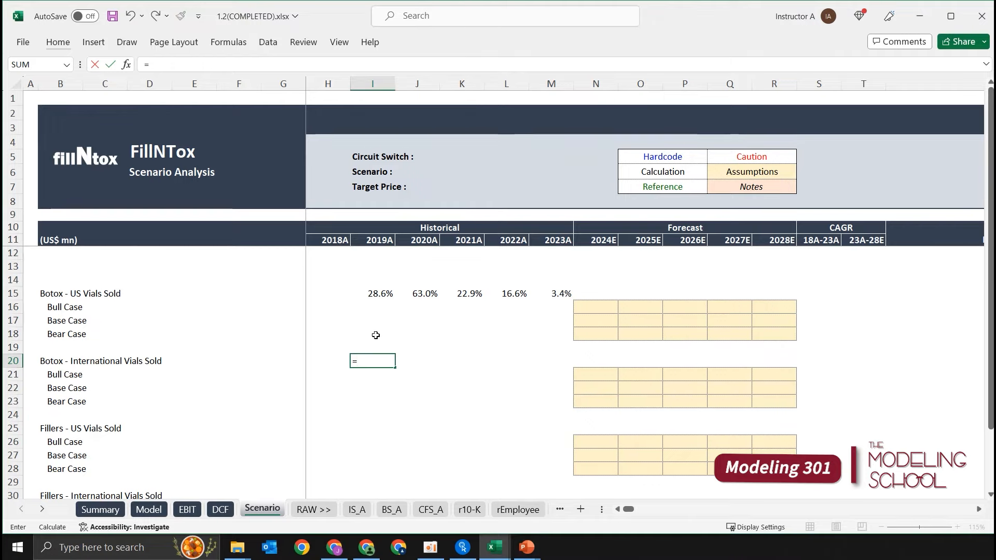
{"action": "key", "text": "ctrl+Page_Up"}
{"action": "key", "text": "ctrl+Page_Up"}
{"action": "key", "text": "Down"}
{"action": "key", "text": "Down"}
{"action": "key", "text": "Down"}
{"action": "key", "text": "Down"}
{"action": "key", "text": "Down"}
{"action": "key", "text": "Down"}
{"action": "key", "text": "Down"}
{"action": "key", "text": "Down"}
{"action": "key", "text": "Down"}
{"action": "key", "text": "Down"}
{"action": "key", "text": "Down"}
{"action": "key", "text": "Down"}
{"action": "key", "text": "Down"}
{"action": "key", "text": "Down"}
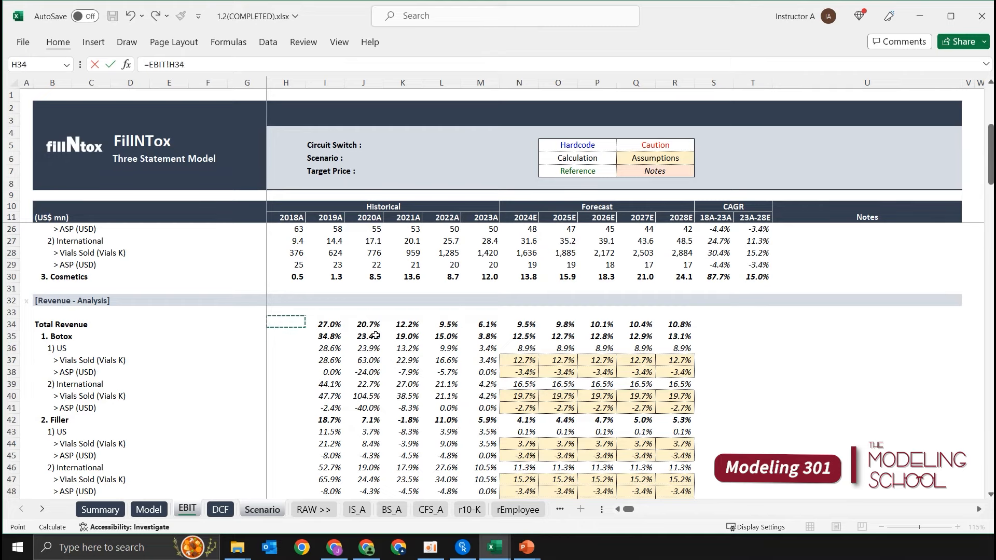
{"action": "key", "text": "Right"}
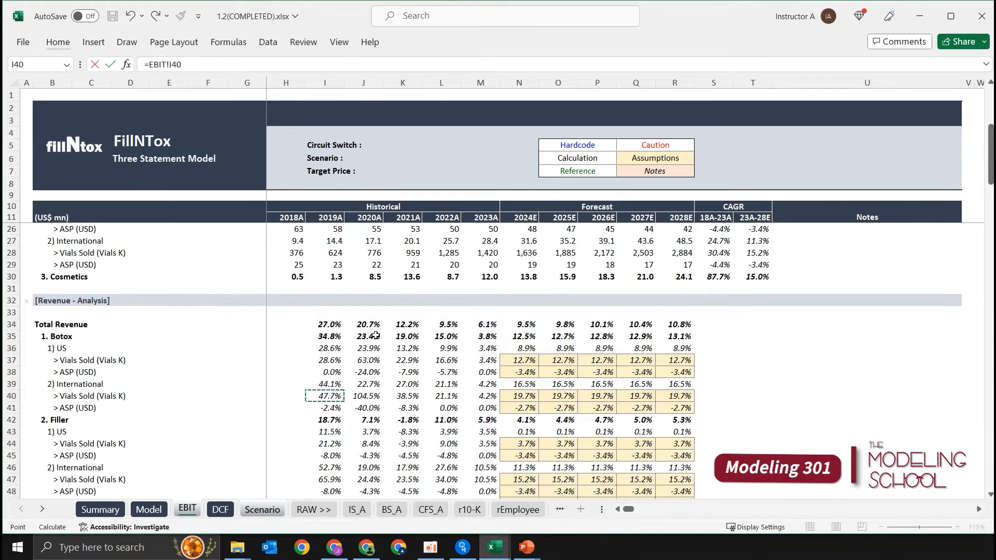
{"action": "key", "text": "Return"}
Step: Fill the I20 link across to M20 so it covers 2019A to 2023A
{"action": "key", "text": "Up"}
{"action": "key", "text": "shift+Right"}
{"action": "key", "text": "shift+Right"}
{"action": "key", "text": "shift+Right"}
{"action": "key", "text": "shift+Right"}
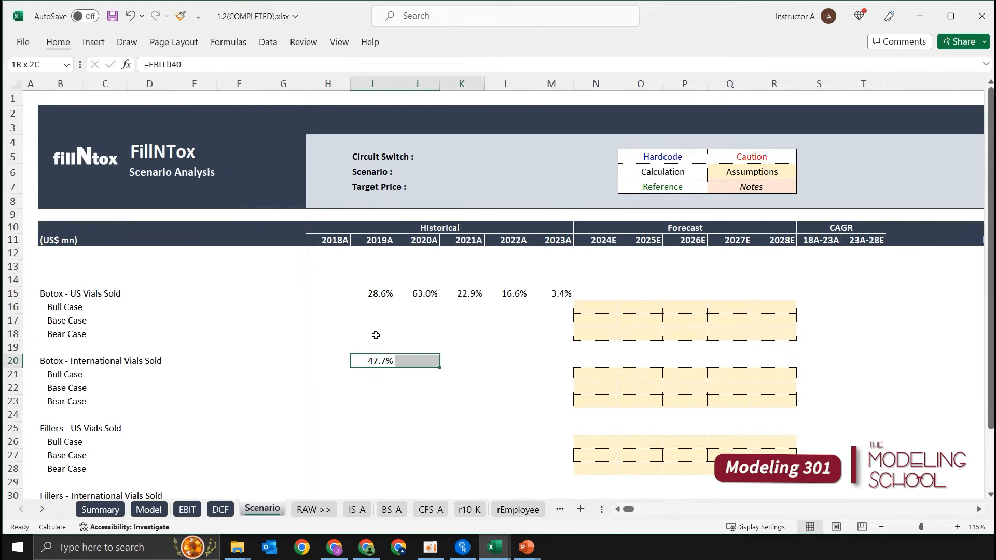
{"action": "key", "text": "ctrl+r"}
Step: Link I25, the 2019A cell of Fillers - US Vials Sold, to the matching Vials Sold growth in I44 of the EBIT sheet
{"action": "key", "text": "Down"}
{"action": "key", "text": "Down"}
{"action": "key", "text": "Down"}
{"action": "key", "text": "Down"}
{"action": "key", "text": "Down"}
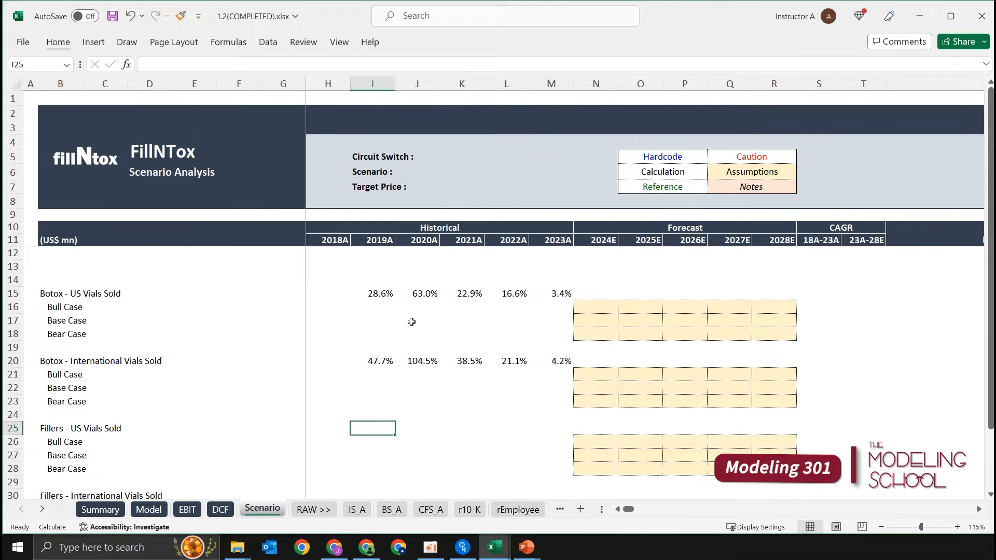
{"action": "scroll", "coordinate": [412, 322], "scroll_direction": "down", "scroll_amount": 2}
{"action": "scroll", "coordinate": [489, 306], "scroll_direction": "up", "scroll_amount": 2}
{"action": "type", "text": "="}
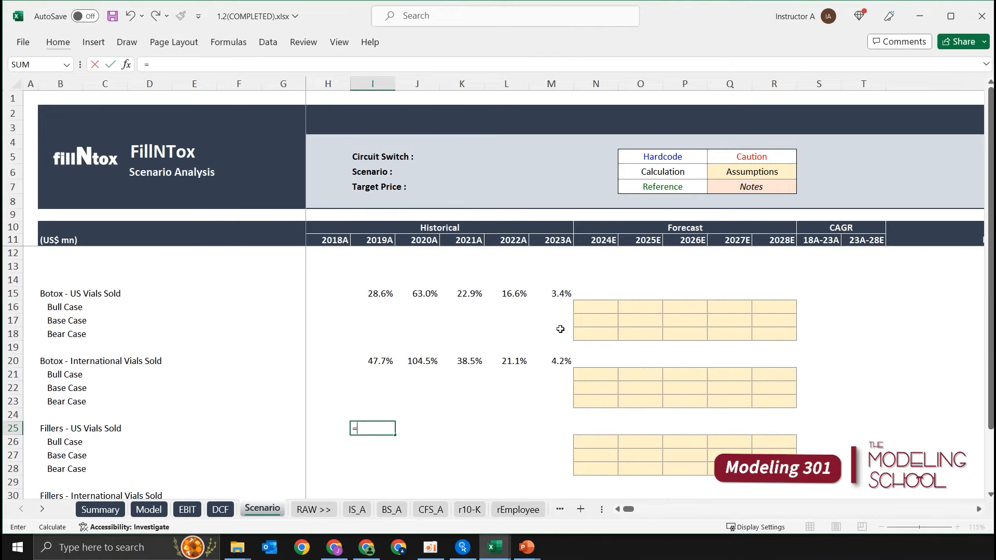
{"action": "key", "text": "ctrl+Page_Up"}
{"action": "key", "text": "ctrl+Page_Up"}
{"action": "key", "text": "Down"}
{"action": "key", "text": "Down"}
{"action": "key", "text": "Down"}
{"action": "key", "text": "Down"}
{"action": "key", "text": "Down"}
{"action": "key", "text": "Down"}
{"action": "key", "text": "Down"}
{"action": "key", "text": "Down"}
{"action": "key", "text": "Down"}
{"action": "key", "text": "Down"}
{"action": "key", "text": "Down"}
{"action": "key", "text": "Down"}
{"action": "key", "text": "Down"}
{"action": "key", "text": "Down"}
{"action": "key", "text": "Down"}
{"action": "key", "text": "Down"}
{"action": "key", "text": "Down"}
{"action": "key", "text": "Left"}
{"action": "key", "text": "Left"}
{"action": "key", "text": "Left"}
{"action": "key", "text": "Right"}
{"action": "key", "text": "Right"}
{"action": "key", "text": "Right"}
{"action": "key", "text": "Right"}
{"action": "scroll", "coordinate": [979, 264], "scroll_direction": "down", "scroll_amount": 4}
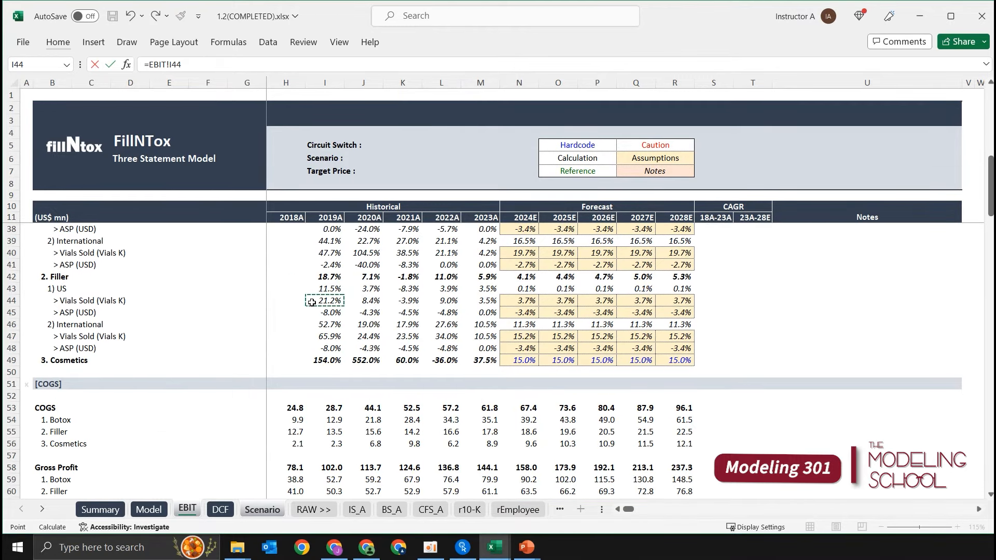
{"action": "key", "text": "Return"}
Step: Fill the I25 link across to M25 so it covers 2019A to 2023A
{"action": "key", "text": "Up"}
{"action": "key", "text": "shift+Right"}
{"action": "key", "text": "shift+Right"}
{"action": "key", "text": "shift+Right"}
{"action": "key", "text": "shift+Right"}
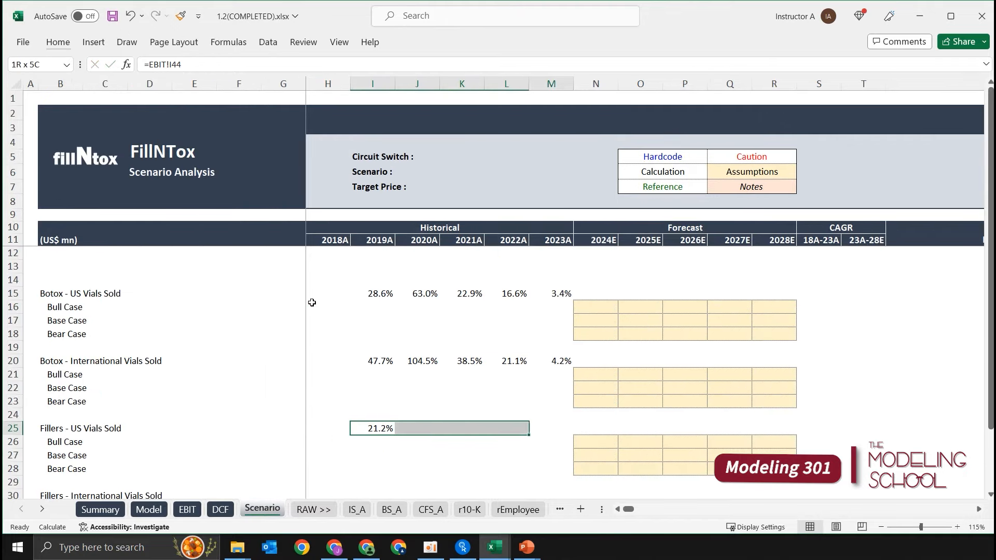
{"action": "key", "text": "ctrl+r"}
Step: Link I30, the 2019A cell of Fillers - International Vials Sold, to the matching Vials Sold growth in I47 of the EBIT sheet
{"action": "key", "text": "Down"}
{"action": "key", "text": "Down"}
{"action": "key", "text": "Down"}
{"action": "key", "text": "Down"}
{"action": "key", "text": "Down"}
{"action": "key", "text": "Down"}
{"action": "key", "text": "Down"}
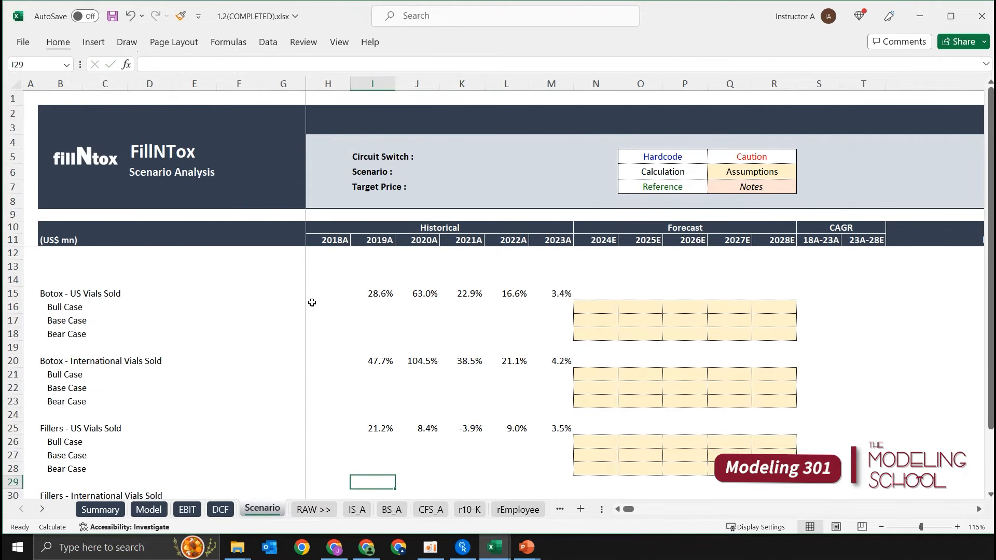
{"action": "key", "text": "Up"}
{"action": "key", "text": "Up"}
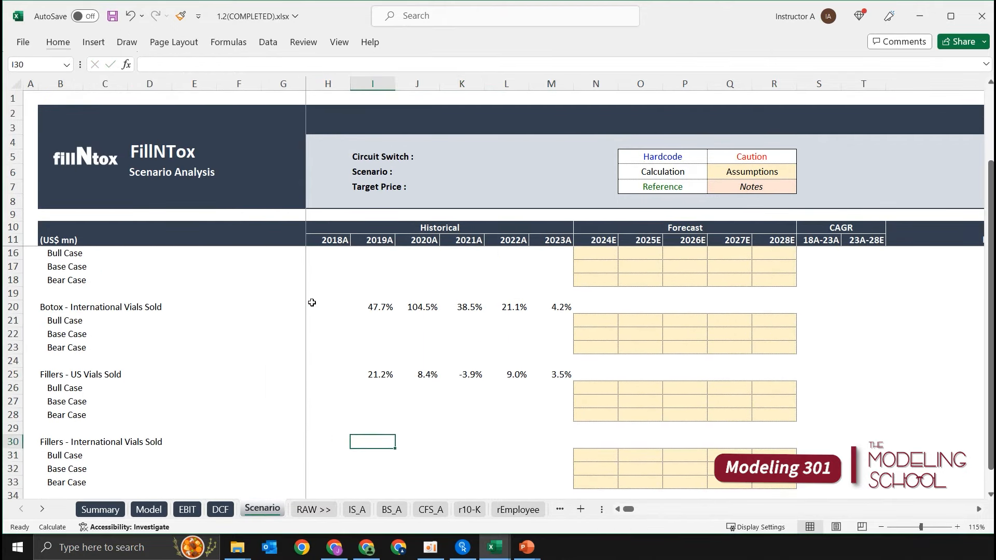
{"action": "type", "text": "+"}
{"action": "key", "text": "ctrl+Page_Up"}
{"action": "key", "text": "ctrl+Page_Up"}
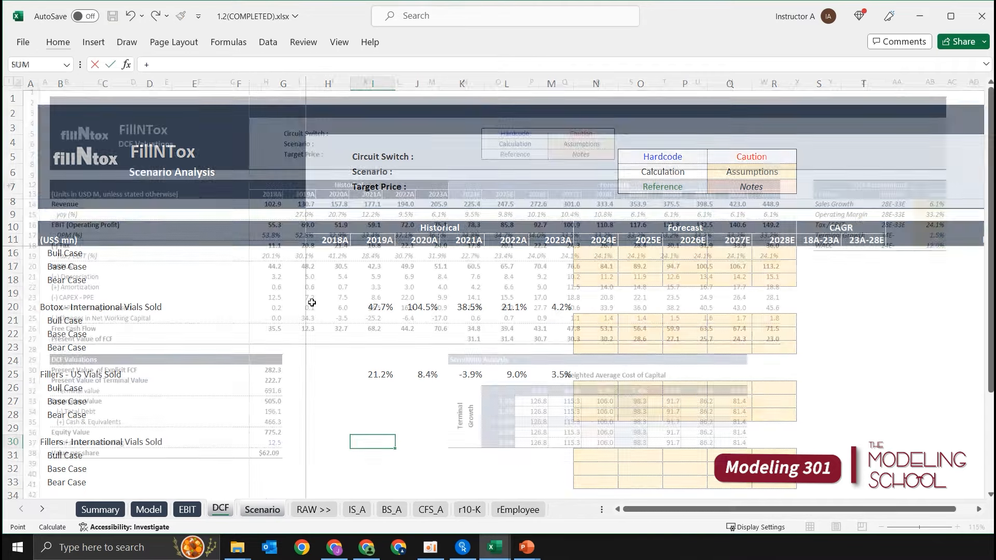
{"action": "key", "text": "Down"}
{"action": "key", "text": "Down"}
{"action": "key", "text": "Down"}
{"action": "key", "text": "Down"}
{"action": "key", "text": "Down"}
{"action": "key", "text": "Down"}
{"action": "key", "text": "Down"}
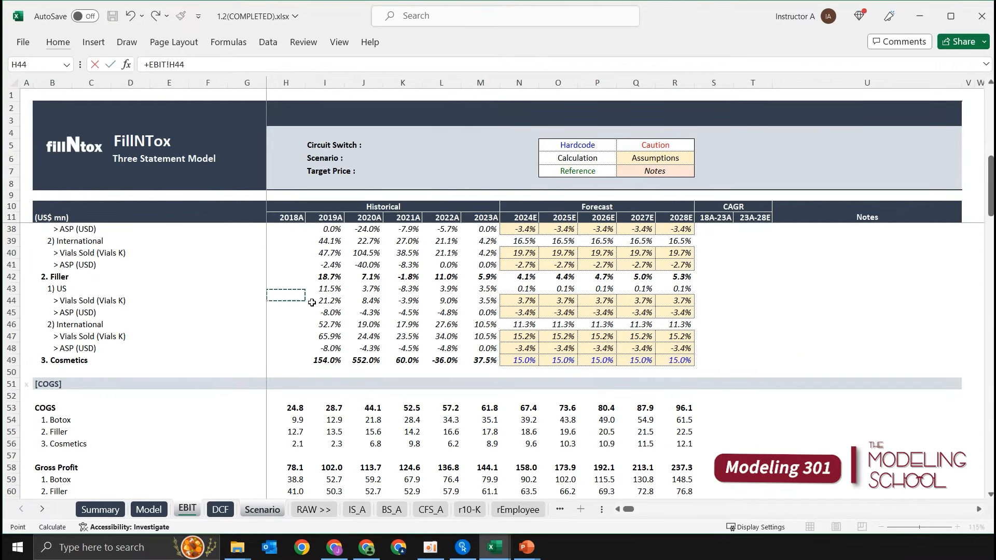
{"action": "key", "text": "Right"}
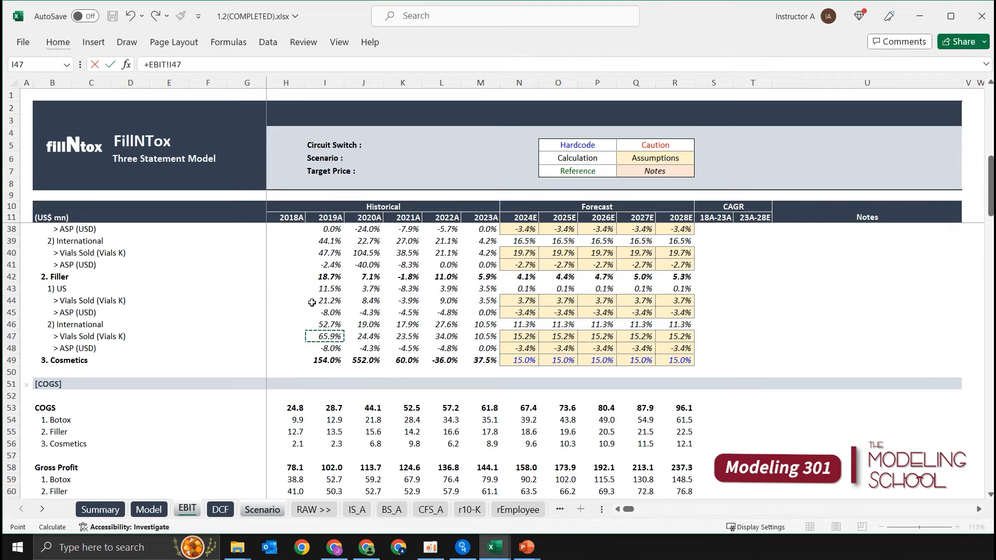
{"action": "key", "text": "Return"}
Step: Fill the I30 link across to M30 so it covers 2019A to 2023A
{"action": "key", "text": "Up"}
{"action": "key", "text": "shift+Right"}
{"action": "key", "text": "shift+Right"}
{"action": "key", "text": "shift+Right"}
{"action": "key", "text": "shift+Right"}
{"action": "key", "text": "ctrl+r"}
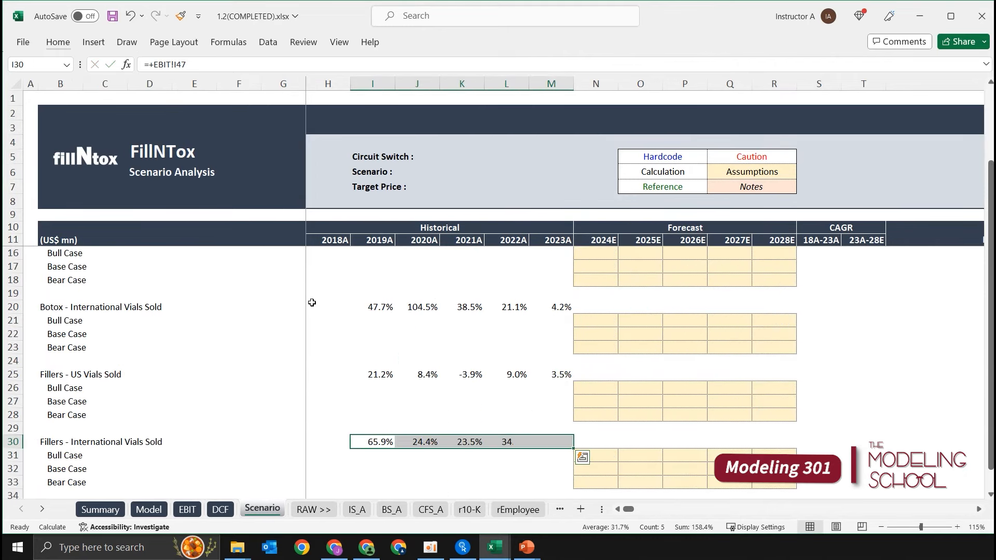
{"action": "key", "text": "Up"}
{"action": "scroll", "coordinate": [332, 306], "scroll_direction": "up", "scroll_amount": 2}
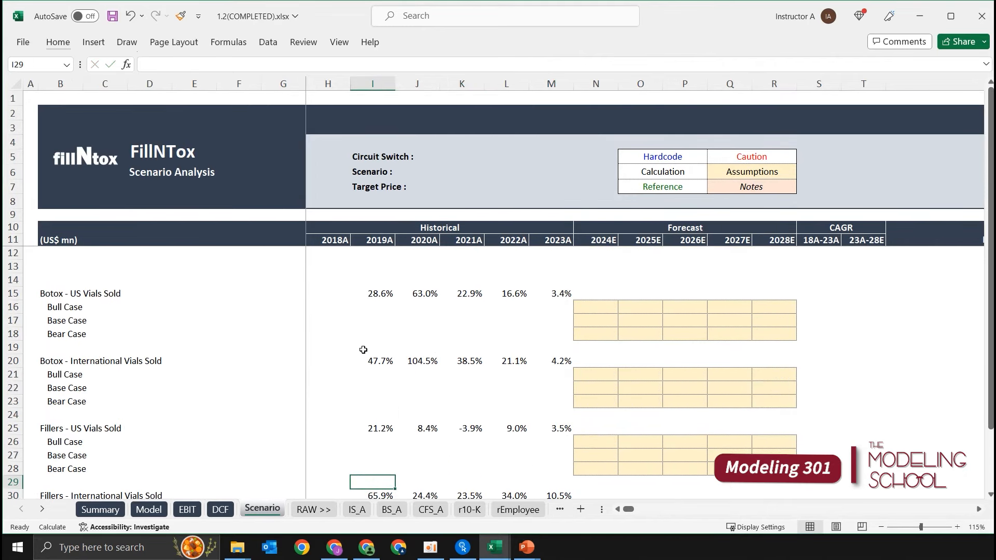
Step: Link S15, the 18A-23A CAGR of Botox - US Vials Sold, to S18 of the EBIT sheet and fill it across to T15
{"action": "left_click", "coordinate": [480, 287]}
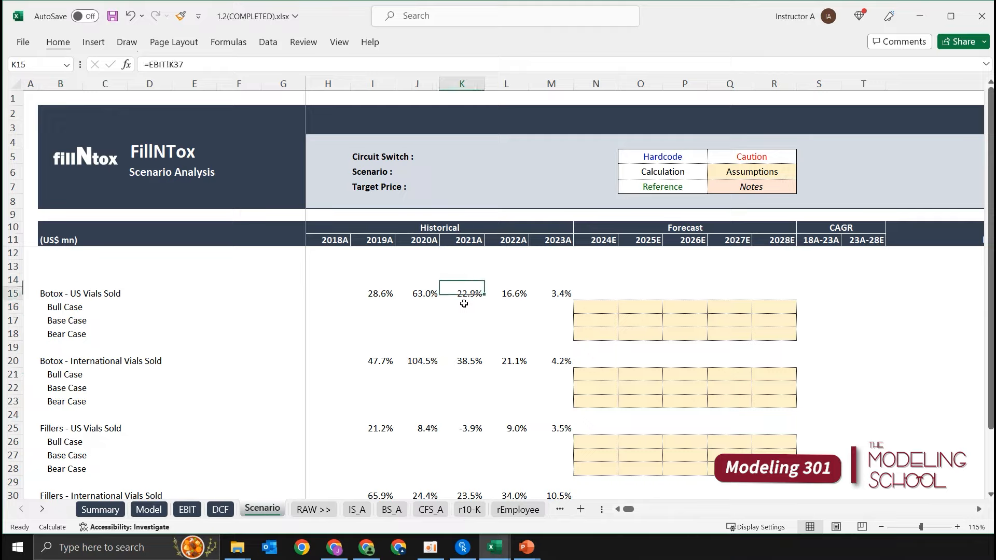
{"action": "key", "text": "Right"}
{"action": "key", "text": "Right"}
{"action": "key", "text": "Right"}
{"action": "key", "text": "Right"}
{"action": "key", "text": "Right"}
{"action": "key", "text": "Right"}
{"action": "key", "text": "Right"}
{"action": "key", "text": "Right"}
{"action": "key", "text": "Right"}
{"action": "key", "text": "Left"}
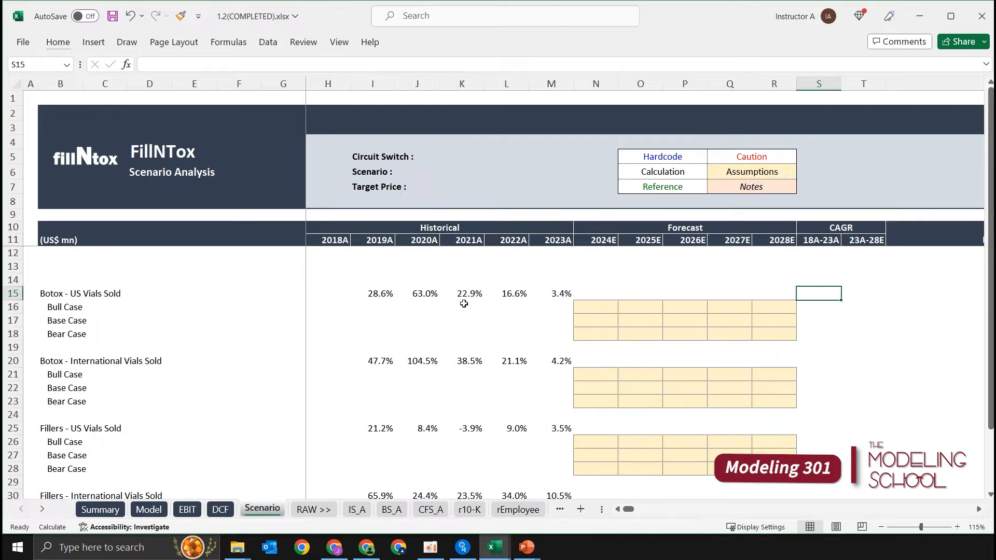
{"action": "type", "text": "="}
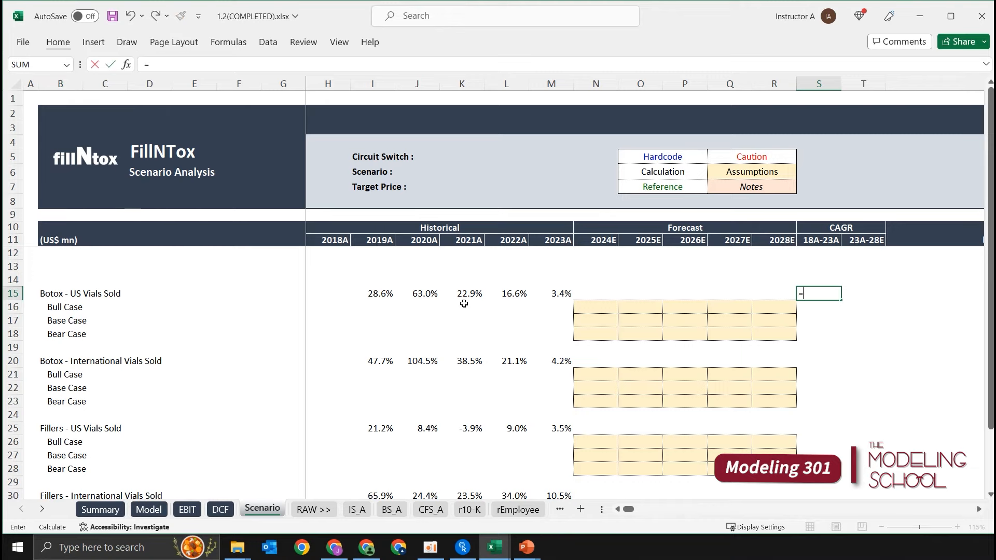
{"action": "key", "text": "ctrl+Page_Up"}
{"action": "key", "text": "ctrl+Page_Up"}
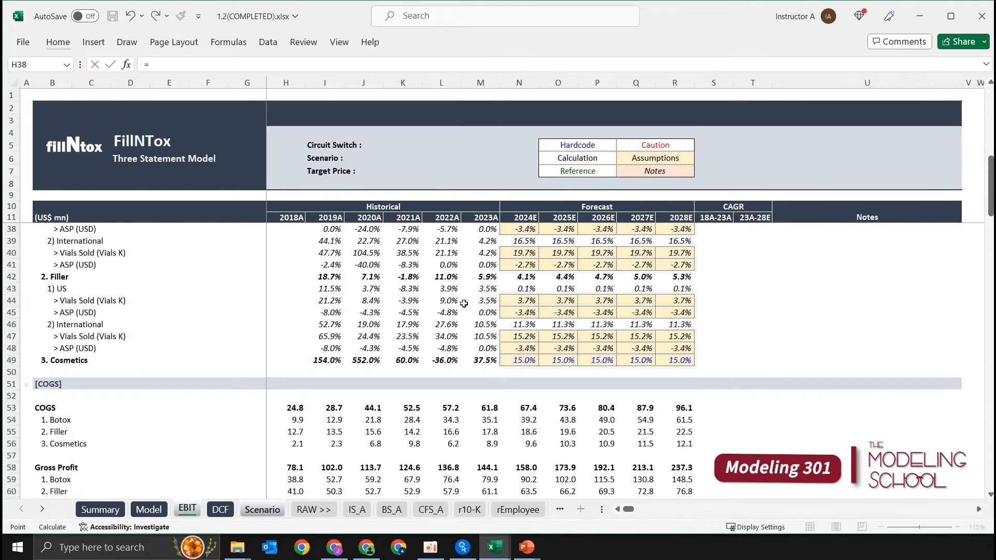
{"action": "scroll", "coordinate": [227, 297], "scroll_direction": "up", "scroll_amount": 9}
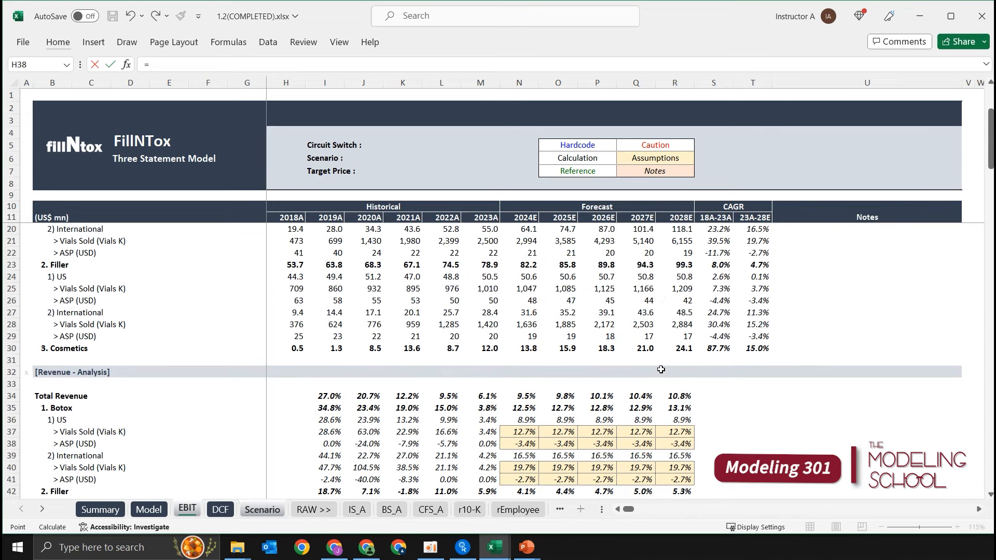
{"action": "left_click", "coordinate": [227, 297]}
{"action": "key", "text": "Left"}
{"action": "key", "text": "Left"}
{"action": "key", "text": "Left"}
{"action": "key", "text": "Left"}
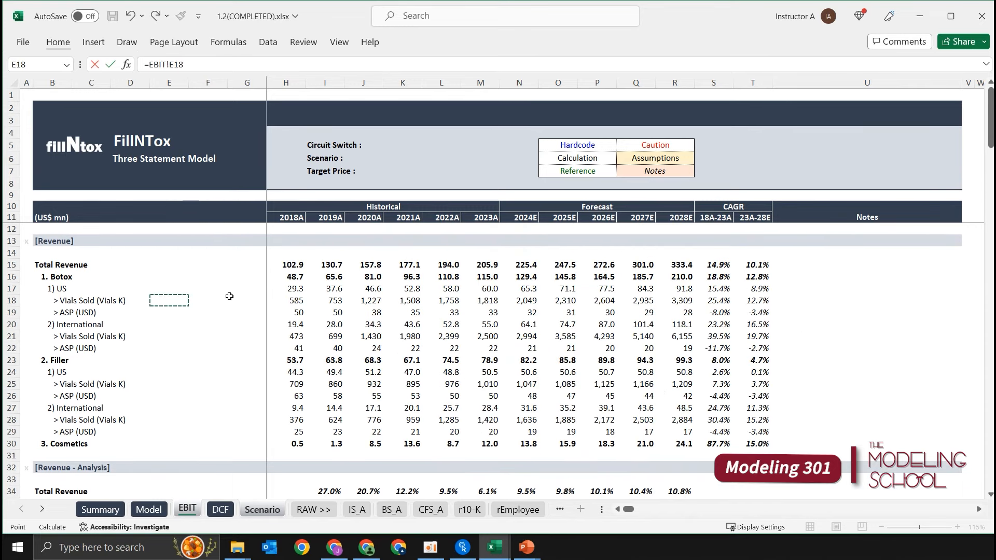
{"action": "key", "text": "Right"}
{"action": "key", "text": "Right"}
{"action": "key", "text": "Right"}
{"action": "key", "text": "Right"}
{"action": "key", "text": "Right"}
{"action": "key", "text": "Right"}
{"action": "key", "text": "Right"}
{"action": "key", "text": "Right"}
{"action": "key", "text": "Right"}
{"action": "key", "text": "Right"}
{"action": "key", "text": "Right"}
{"action": "key", "text": "Right"}
{"action": "key", "text": "Right"}
{"action": "key", "text": "Right"}
{"action": "key", "text": "Right"}
{"action": "key", "text": "Right"}
{"action": "key", "text": "ctrl+Return"}
{"action": "key", "text": "shift+Right"}
{"action": "key", "text": "ctrl+r"}
Step: Copy only the formatting of growth cells L15:M15 onto the Botox - US Vials Sold CAGR cells S15:T15
{"action": "key", "text": "Left"}
{"action": "key", "text": "Left"}
{"action": "key", "text": "Left"}
{"action": "key", "text": "Left"}
{"action": "key", "text": "Left"}
{"action": "key", "text": "Left"}
{"action": "key", "text": "Left"}
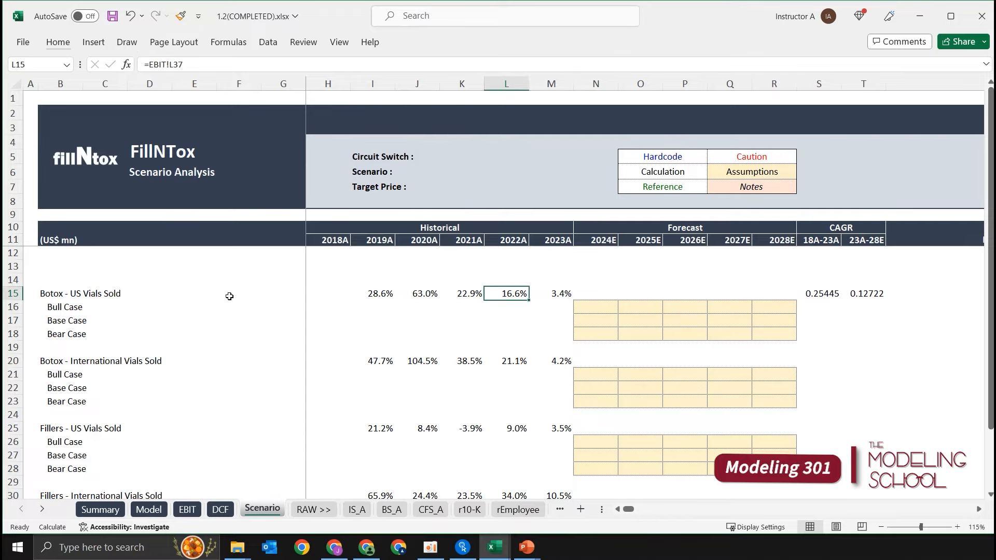
{"action": "key", "text": "shift+Right"}
{"action": "key", "text": "ctrl+c"}
{"action": "key", "text": "Right"}
{"action": "key", "text": "Right"}
{"action": "key", "text": "Right"}
{"action": "key", "text": "Right"}
{"action": "key", "text": "Right"}
{"action": "key", "text": "Right"}
{"action": "key", "text": "Right"}
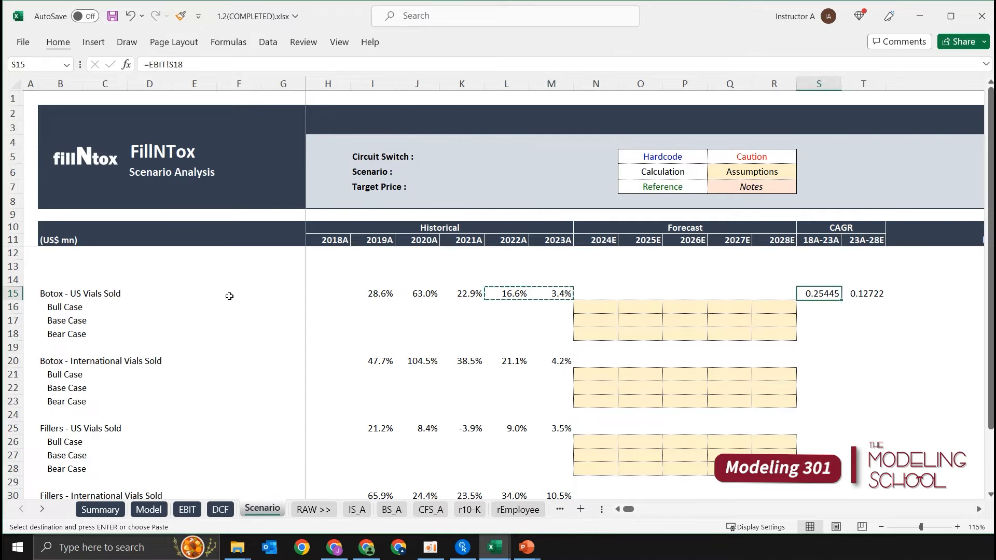
{"action": "key", "text": "alt+h"}
{"action": "key", "text": "v"}
{"action": "key", "text": "s"}
{"action": "key", "text": "t"}
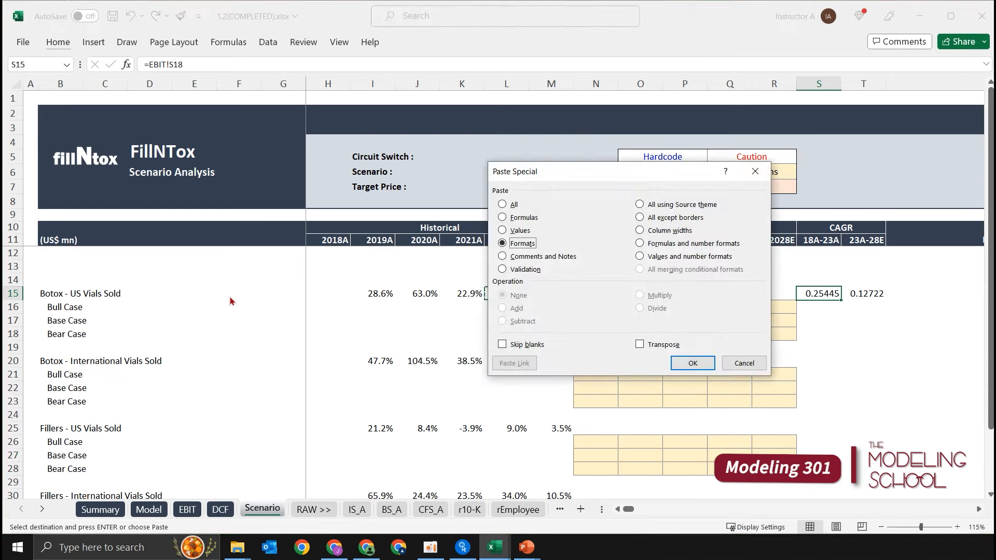
{"action": "key", "text": "Return"}
{"action": "key", "text": "Down"}
{"action": "key", "text": "Down"}
{"action": "key", "text": "Down"}
{"action": "key", "text": "Down"}
{"action": "key", "text": "Down"}
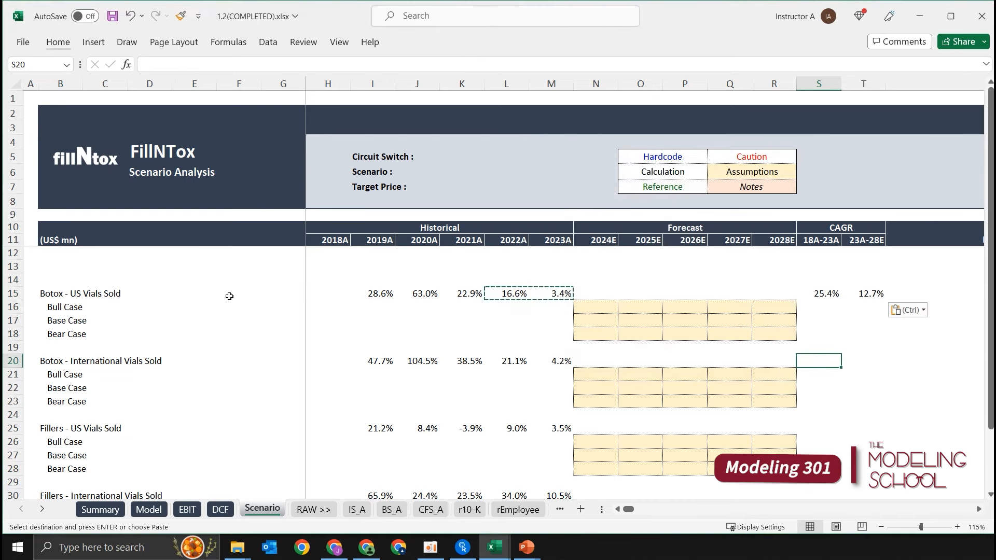
{"action": "key", "text": "Down"}
{"action": "key", "text": "Down"}
{"action": "key", "text": "Down"}
{"action": "key", "text": "Down"}
{"action": "key", "text": "Down"}
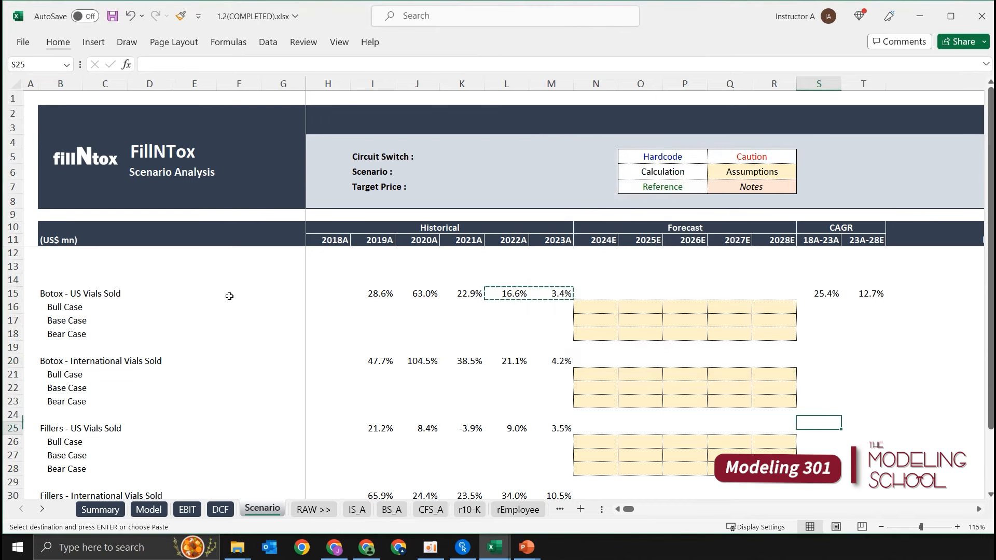
{"action": "key", "text": "Down"}
{"action": "key", "text": "Down"}
{"action": "key", "text": "Down"}
{"action": "key", "text": "Down"}
{"action": "key", "text": "Down"}
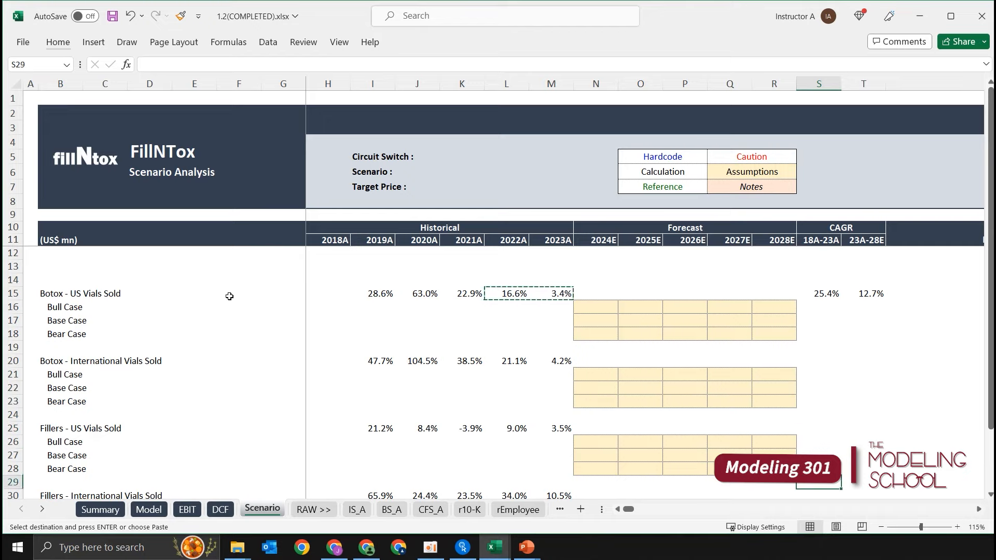
{"action": "key", "text": "Up"}
{"action": "key", "text": "Up"}
{"action": "key", "text": "Up"}
{"action": "key", "text": "Up"}
{"action": "key", "text": "Up"}
{"action": "key", "text": "Up"}
{"action": "key", "text": "Up"}
{"action": "key", "text": "Up"}
{"action": "key", "text": "Up"}
{"action": "key", "text": "Up"}
{"action": "key", "text": "Up"}
{"action": "key", "text": "Up"}
{"action": "key", "text": "Up"}
{"action": "key", "text": "Up"}
{"action": "key", "text": "Up"}
{"action": "key", "text": "Up"}
{"action": "key", "text": "Up"}
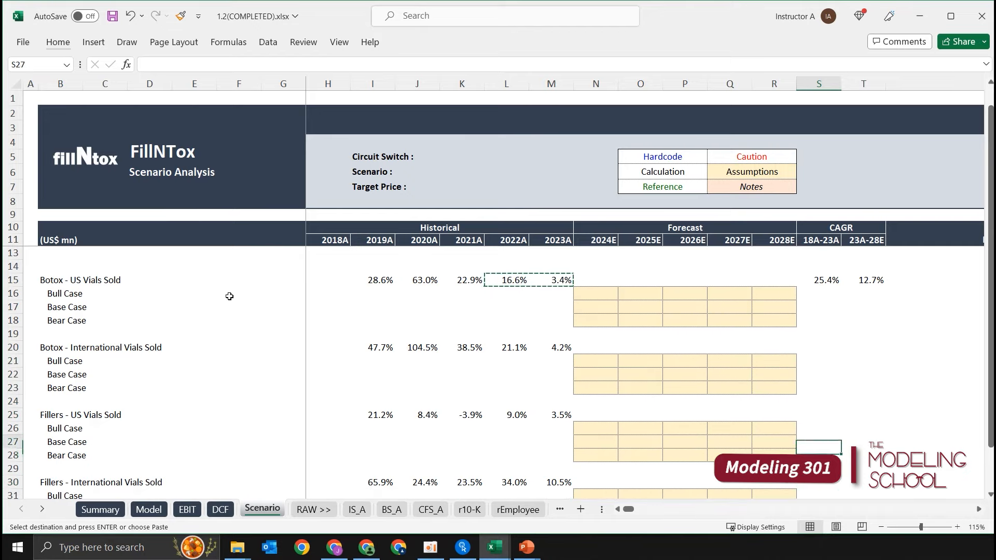
Step: Link S20, the 18A-23A CAGR of Botox - International Vials Sold, to S21 of the EBIT sheet and fill it across to T20
{"action": "key", "text": "Down"}
{"action": "key", "text": "Down"}
{"action": "key", "text": "Down"}
{"action": "key", "text": "Down"}
{"action": "key", "text": "Down"}
{"action": "key", "text": "Down"}
{"action": "key", "text": "Down"}
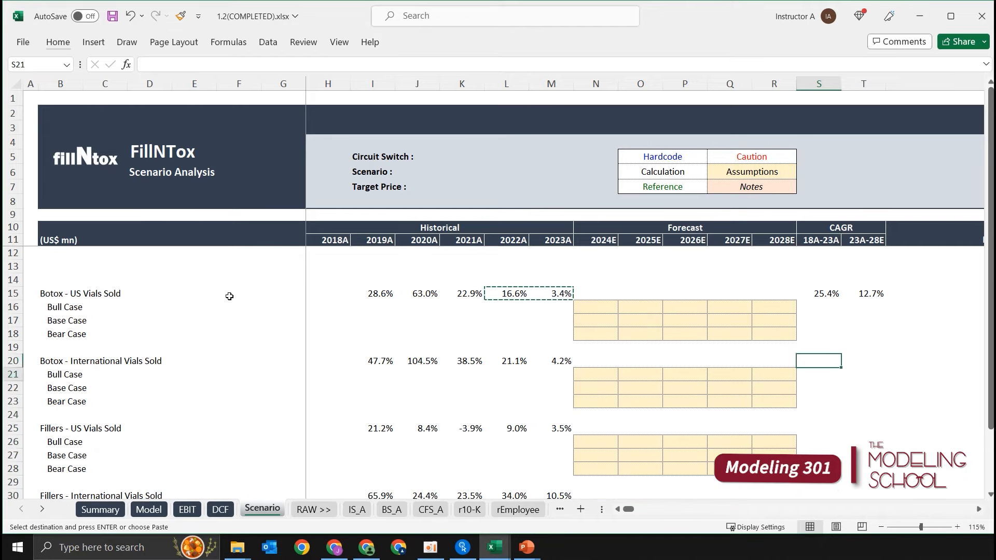
{"action": "key", "text": "Escape"}
{"action": "type", "text": "+"}
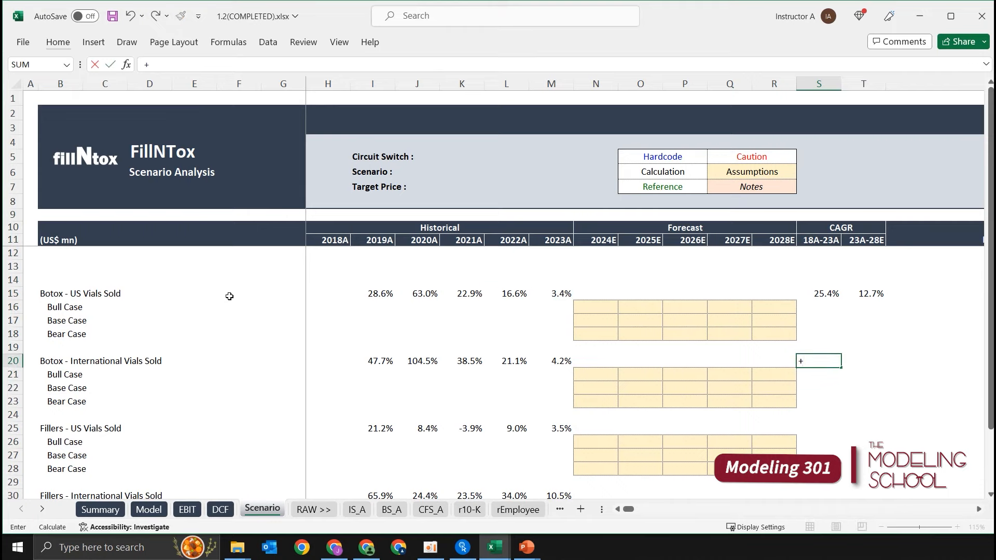
{"action": "key", "text": "ctrl+Page_Up"}
{"action": "key", "text": "ctrl+Page_Up"}
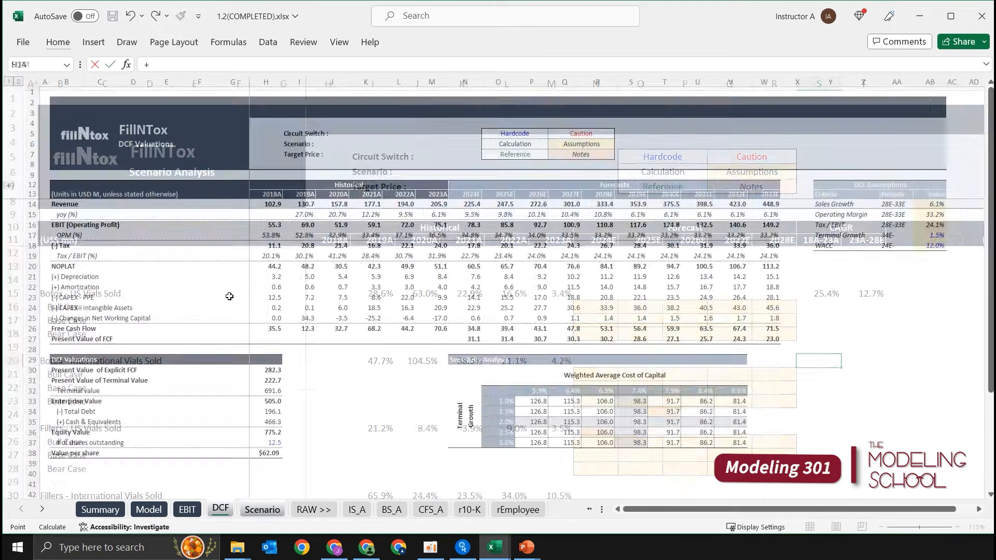
{"action": "key", "text": "Down"}
{"action": "key", "text": "Down"}
{"action": "key", "text": "Down"}
{"action": "key", "text": "Down"}
{"action": "key", "text": "Down"}
{"action": "key", "text": "Down"}
{"action": "key", "text": "Down"}
{"action": "key", "text": "Down"}
{"action": "key", "text": "Right"}
{"action": "key", "text": "Right"}
{"action": "key", "text": "Right"}
{"action": "key", "text": "Right"}
{"action": "key", "text": "Right"}
{"action": "key", "text": "Right"}
{"action": "key", "text": "Right"}
{"action": "key", "text": "Right"}
{"action": "key", "text": "Right"}
{"action": "key", "text": "Right"}
{"action": "key", "text": "Right"}
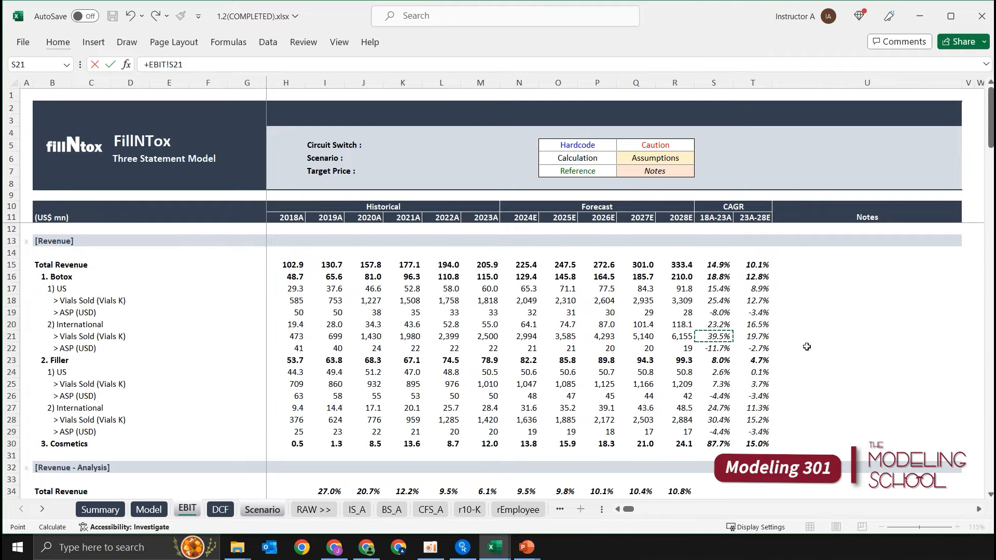
{"action": "key", "text": "ctrl+Return"}
{"action": "key", "text": "shift+Right"}
{"action": "key", "text": "ctrl+r"}
Step: Link S25, the 18A-23A CAGR of Fillers - US Vials Sold, to S25 of the EBIT sheet and fill it across to T25
{"action": "key", "text": "Down"}
{"action": "key", "text": "Down"}
{"action": "key", "text": "Down"}
{"action": "key", "text": "Down"}
{"action": "key", "text": "Down"}
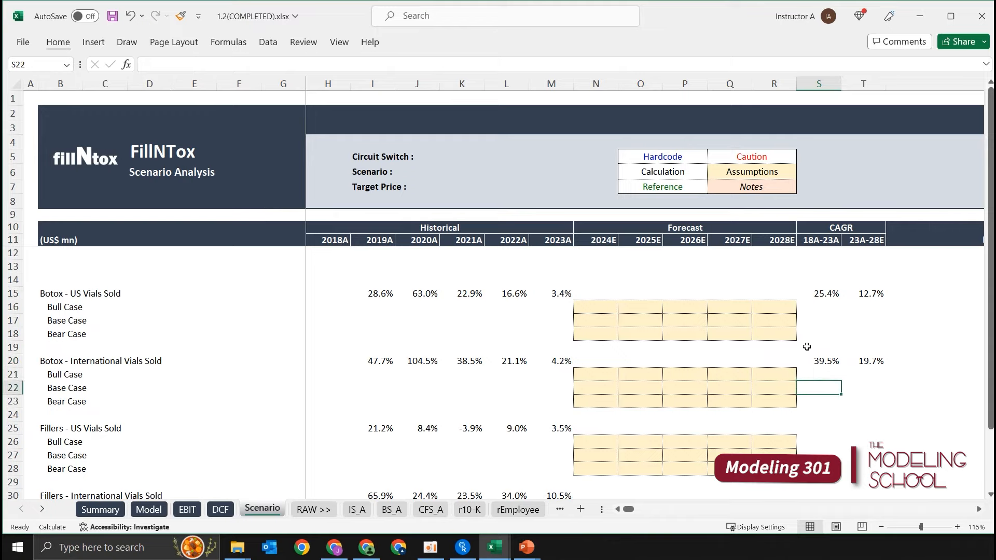
{"action": "scroll", "coordinate": [771, 407], "scroll_direction": "down", "scroll_amount": 2}
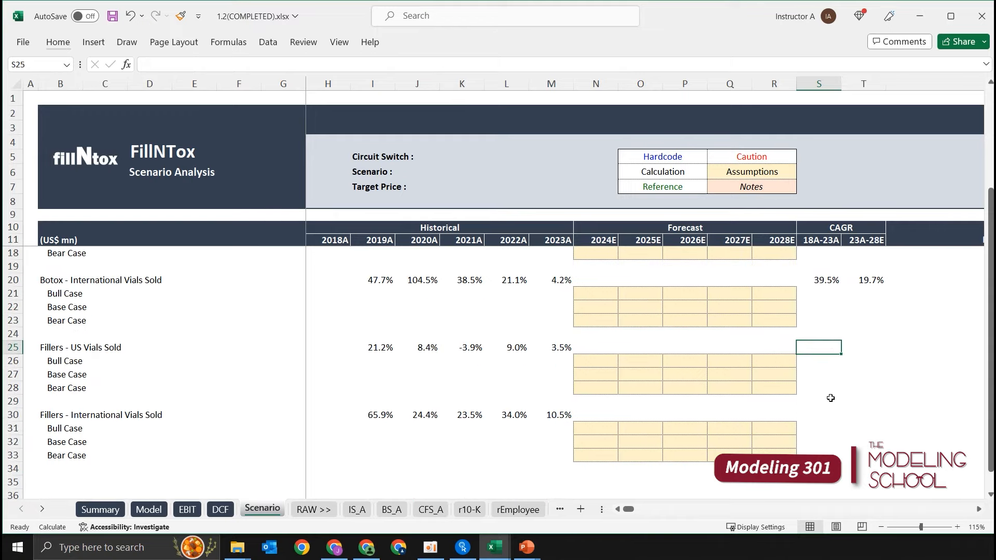
{"action": "type", "text": "="}
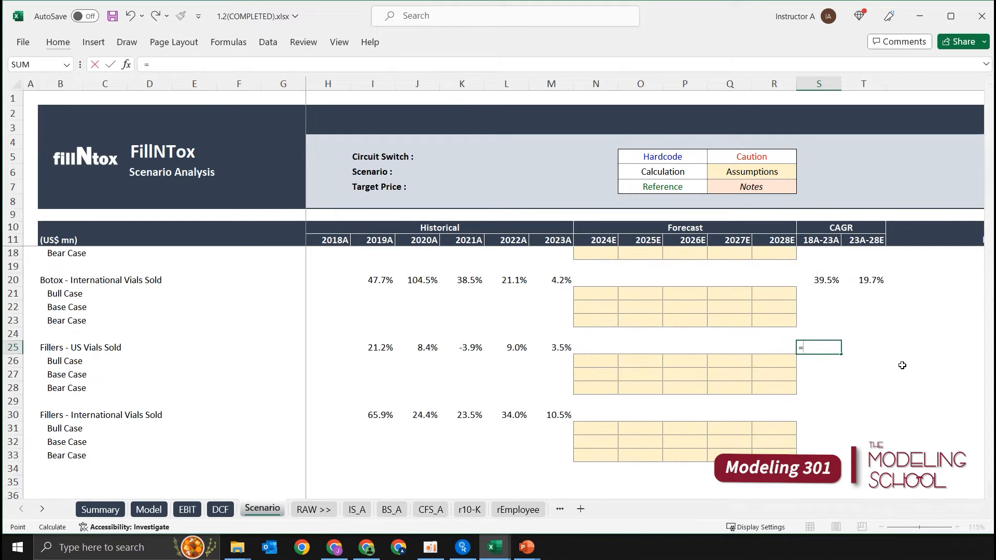
{"action": "key", "text": "ctrl+Page_Up"}
{"action": "key", "text": "ctrl+Page_Up"}
{"action": "key", "text": "Down"}
{"action": "key", "text": "Down"}
{"action": "key", "text": "Down"}
{"action": "key", "text": "Down"}
{"action": "key", "text": "Down"}
{"action": "key", "text": "Down"}
{"action": "key", "text": "Down"}
{"action": "key", "text": "Down"}
{"action": "key", "text": "Down"}
{"action": "key", "text": "Down"}
{"action": "key", "text": "Down"}
{"action": "key", "text": "Down"}
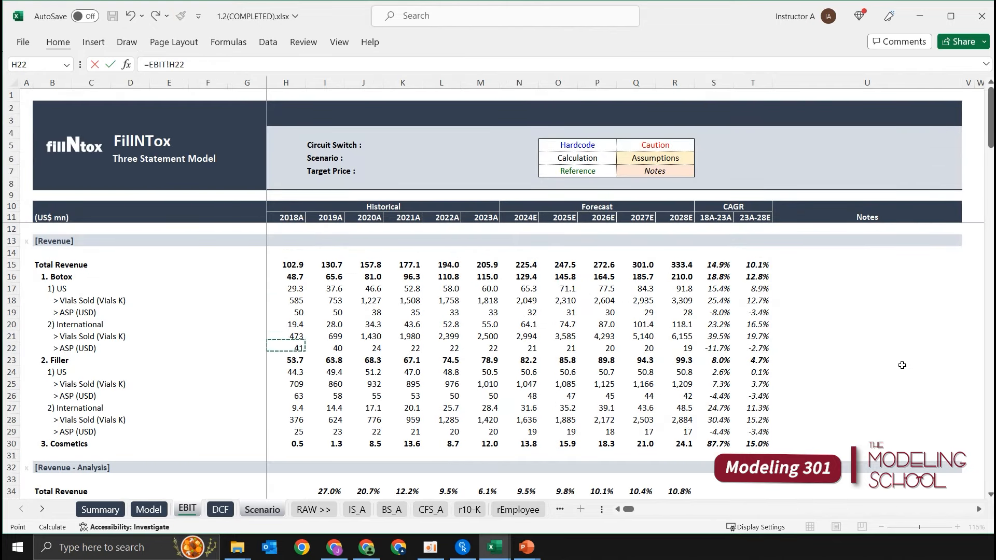
{"action": "key", "text": "ctrl+Right"}
{"action": "key", "text": "Left"}
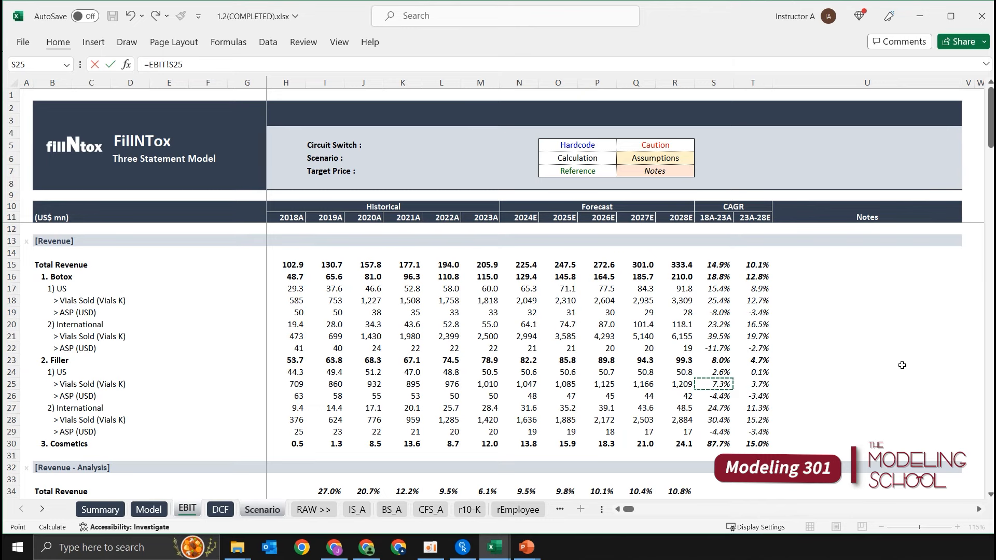
{"action": "key", "text": "Return"}
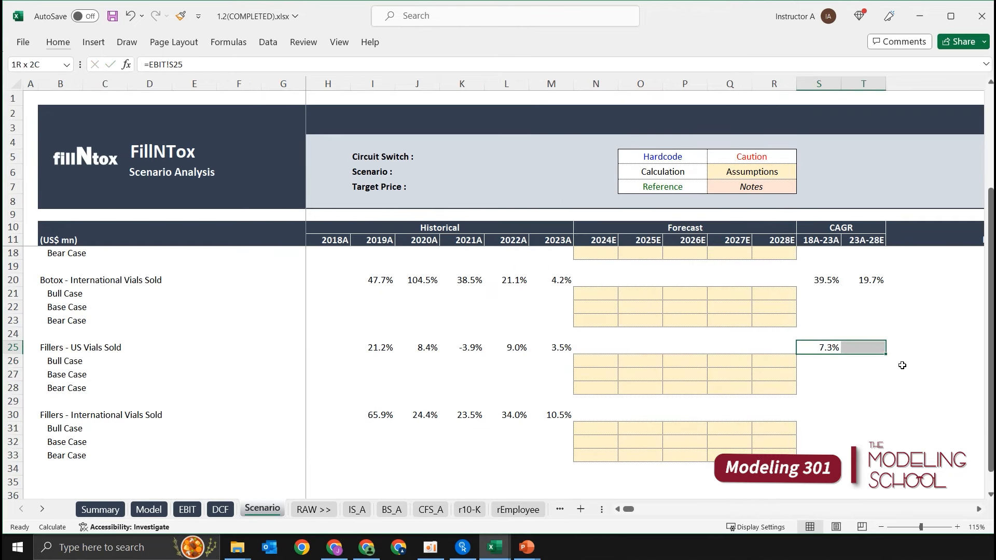
{"action": "key", "text": "ctrl+r"}
Step: Link S30, the 18A-23A CAGR of Fillers - International Vials Sold, to S28 of the EBIT sheet and fill it across to T30
{"action": "key", "text": "Down"}
{"action": "key", "text": "Down"}
{"action": "key", "text": "Down"}
{"action": "key", "text": "Down"}
{"action": "key", "text": "Down"}
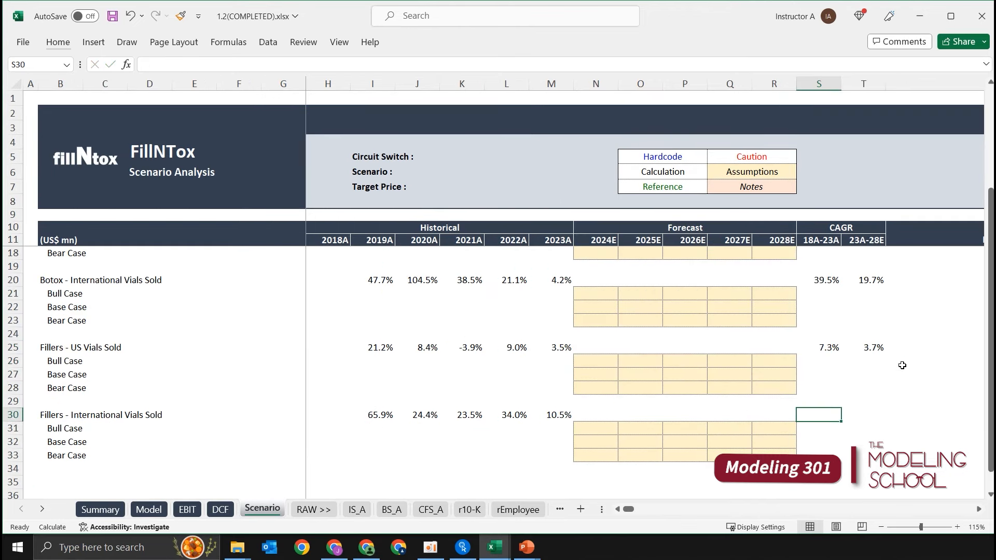
{"action": "type", "text": "+"}
{"action": "key", "text": "ctrl+Page_Up"}
{"action": "key", "text": "ctrl+Page_Up"}
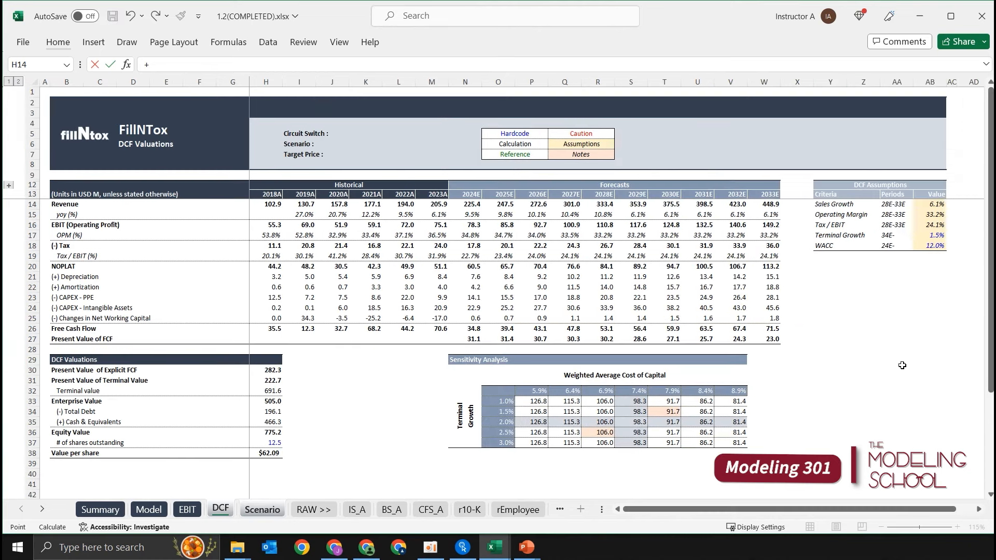
{"action": "key", "text": "Down"}
{"action": "key", "text": "Down"}
{"action": "key", "text": "Down"}
{"action": "key", "text": "Down"}
{"action": "key", "text": "Down"}
{"action": "key", "text": "Down"}
{"action": "key", "text": "Down"}
{"action": "key", "text": "Down"}
{"action": "key", "text": "Down"}
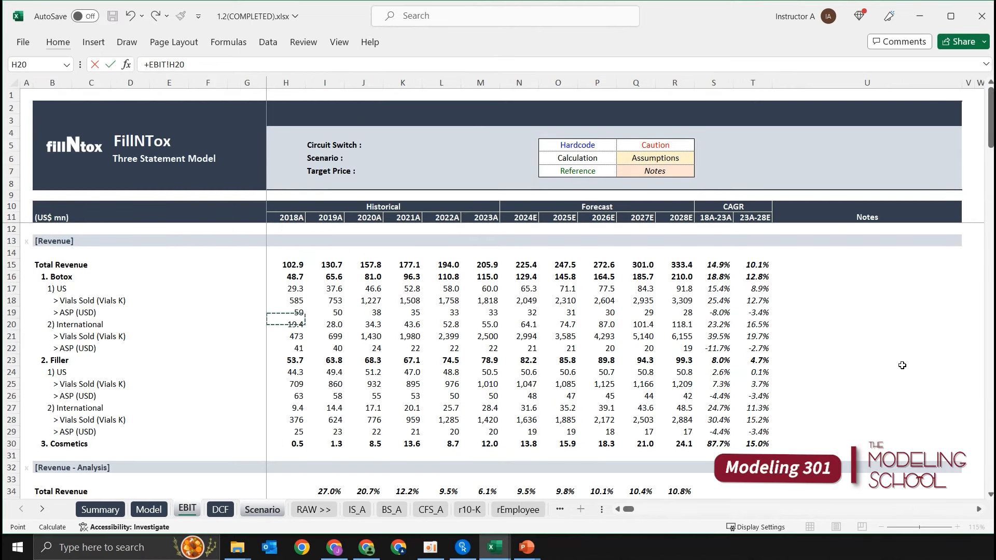
{"action": "key", "text": "Down"}
{"action": "key", "text": "Down"}
{"action": "key", "text": "Down"}
{"action": "key", "text": "Down"}
{"action": "key", "text": "Down"}
{"action": "key", "text": "Down"}
{"action": "key", "text": "Right"}
{"action": "key", "text": "Right"}
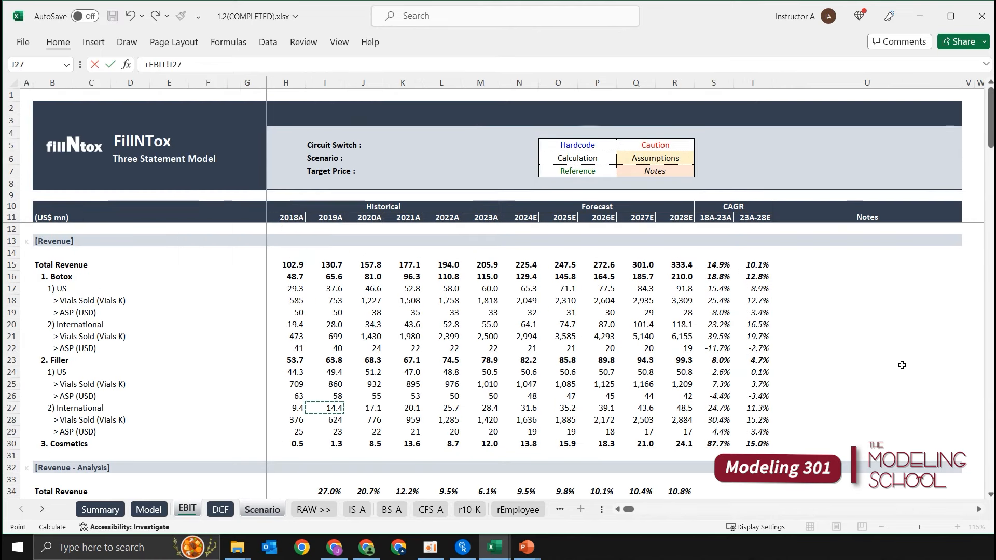
{"action": "key", "text": "Right"}
{"action": "key", "text": "Right"}
{"action": "key", "text": "Right"}
{"action": "key", "text": "Right"}
{"action": "key", "text": "Right"}
{"action": "key", "text": "Right"}
{"action": "key", "text": "Right"}
{"action": "key", "text": "Right"}
{"action": "key", "text": "Right"}
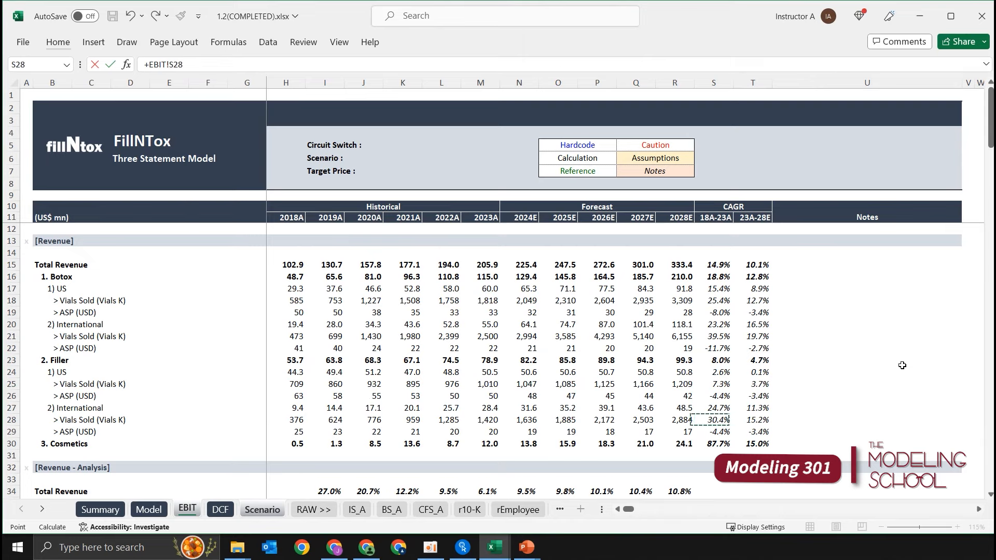
{"action": "key", "text": "Return"}
{"action": "key", "text": "Up"}
{"action": "key", "text": "shift+Right"}
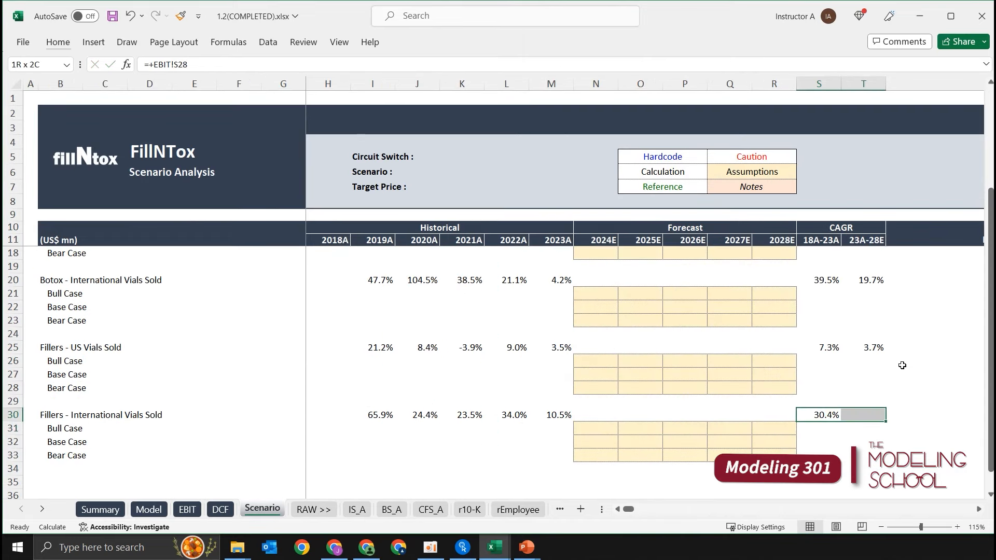
{"action": "key", "text": "ctrl+r"}
Step: Make the entire Botox - US Vials Sold heading row, row 15, bold
{"action": "scroll", "coordinate": [831, 356], "scroll_direction": "down", "scroll_amount": 1}
{"action": "scroll", "coordinate": [829, 355], "scroll_direction": "up", "scroll_amount": 2}
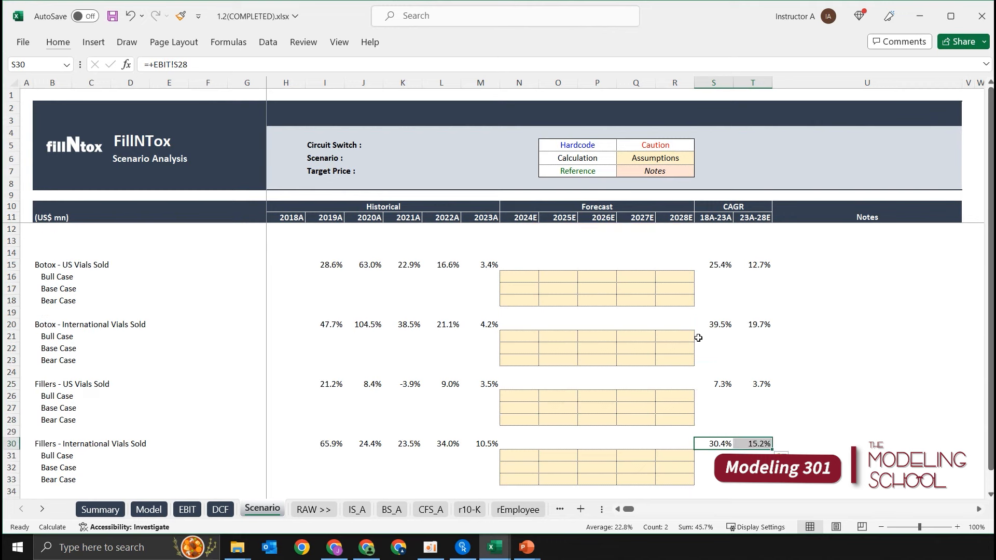
{"action": "left_click", "coordinate": [598, 299]}
{"action": "left_click", "coordinate": [567, 266]}
{"action": "key", "text": "Home"}
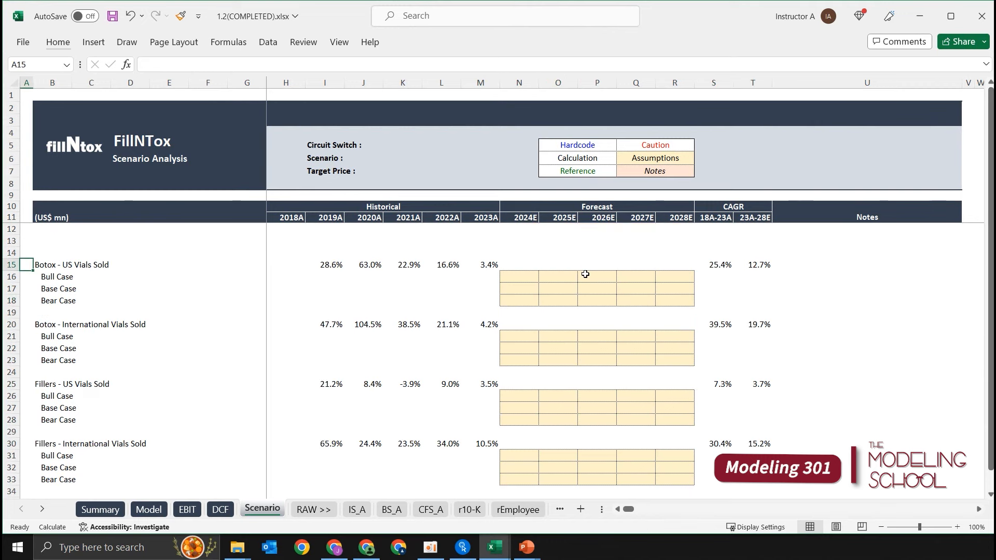
{"action": "key", "text": "shift+space"}
{"action": "key", "text": "ctrl+b"}
Step: Make the entire Botox - International Vials Sold heading row, row 20, bold
{"action": "key", "text": "Down"}
{"action": "key", "text": "Down"}
{"action": "key", "text": "Down"}
{"action": "key", "text": "Down"}
{"action": "key", "text": "Down"}
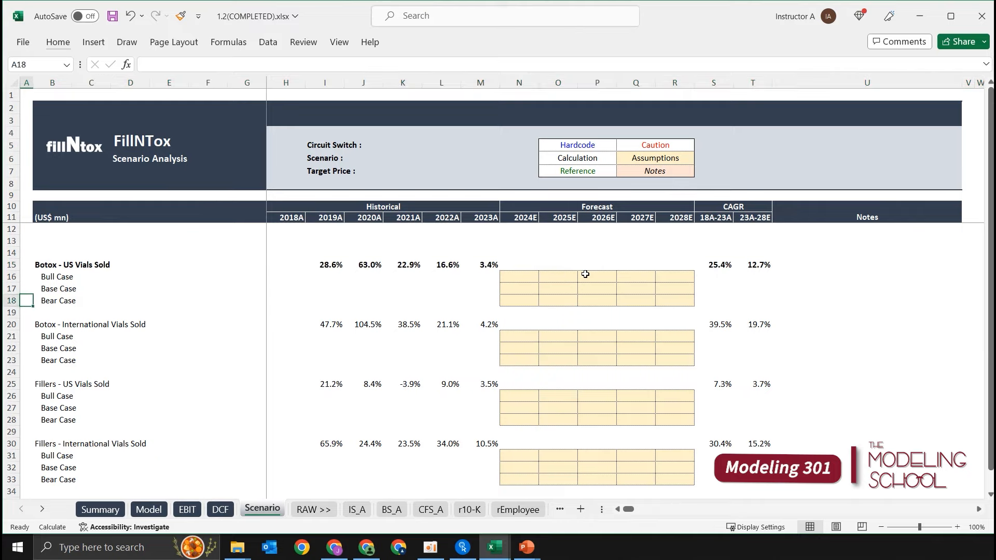
{"action": "key", "text": "shift+space"}
{"action": "key", "text": "ctrl+b"}
Step: Make the entire Fillers - US Vials Sold heading row, row 25, bold
{"action": "key", "text": "Down"}
{"action": "key", "text": "Down"}
{"action": "key", "text": "Down"}
{"action": "key", "text": "Down"}
{"action": "key", "text": "Down"}
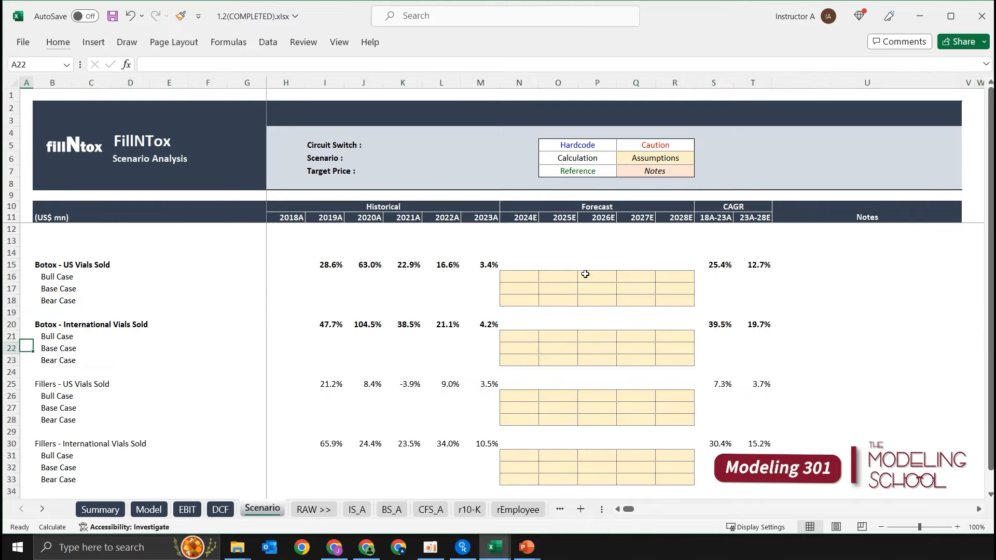
{"action": "key", "text": "shift+space"}
{"action": "key", "text": "ctrl+b"}
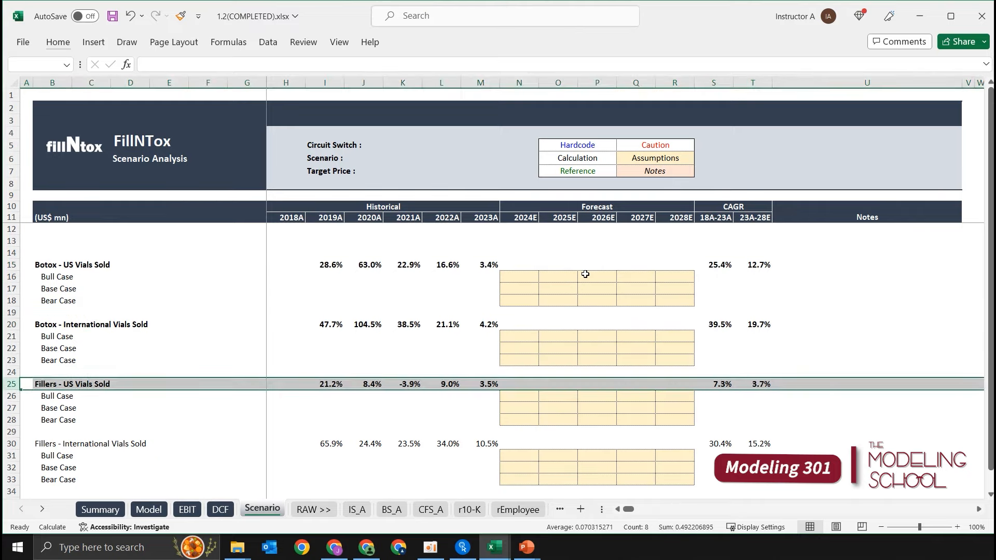
Step: Make the entire Fillers - International Vials Sold heading row, row 30, bold
{"action": "key", "text": "Down"}
{"action": "key", "text": "Down"}
{"action": "key", "text": "Down"}
{"action": "key", "text": "Down"}
{"action": "key", "text": "Down"}
{"action": "key", "text": "shift+space"}
{"action": "key", "text": "ctrl+b"}
{"action": "key", "text": "ctrl+Home"}
{"action": "key", "text": "Down"}
{"action": "key", "text": "Down"}
{"action": "key", "text": "Down"}
{"action": "key", "text": "Down"}
{"action": "key", "text": "Down"}
{"action": "key", "text": "Down"}
{"action": "key", "text": "Down"}
{"action": "key", "text": "Down"}
{"action": "key", "text": "Down"}
{"action": "key", "text": "Down"}
{"action": "key", "text": "Down"}
{"action": "key", "text": "Down"}
{"action": "key", "text": "Down"}
{"action": "key", "text": "Down"}
{"action": "key", "text": "Down"}
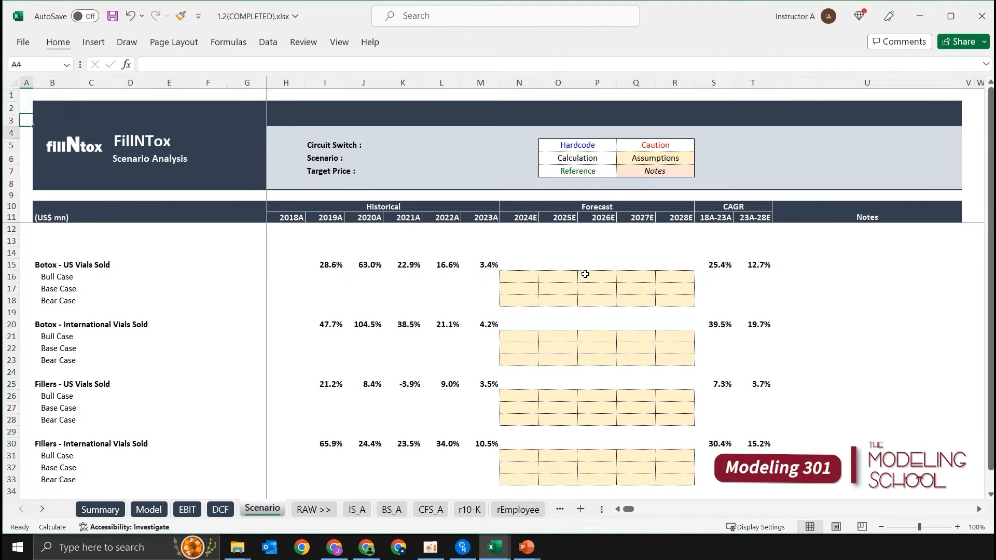
{"action": "key", "text": "ctrl+Up"}
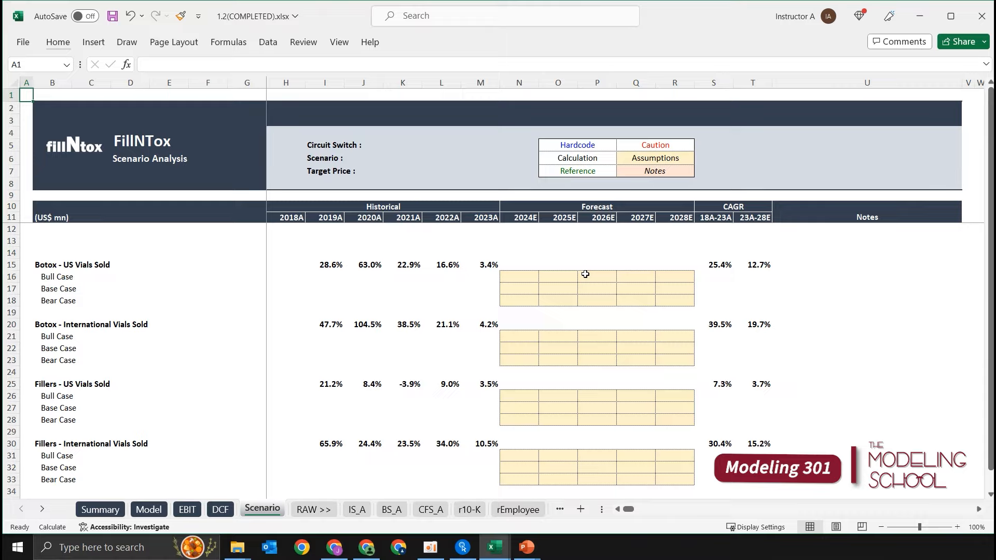